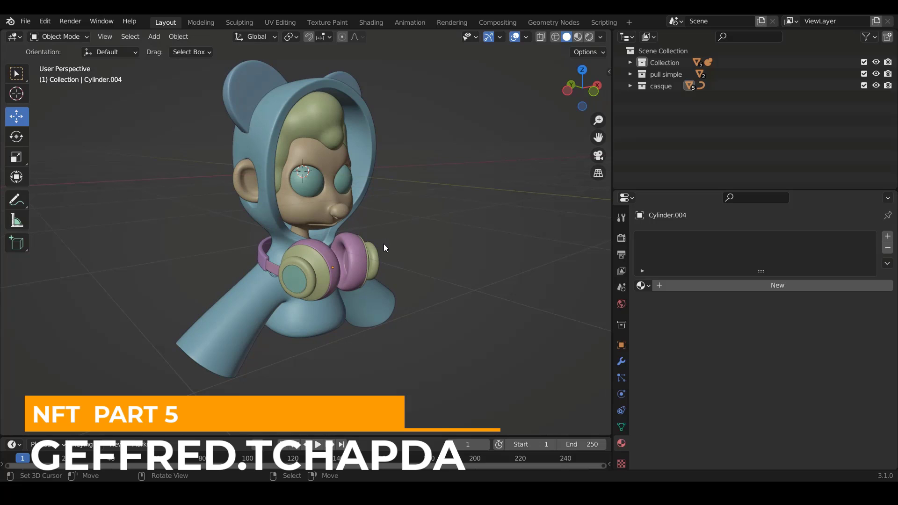
Examine the character's face, hair, hood and headphones from the front, up close and from farther away.
click(329, 117)
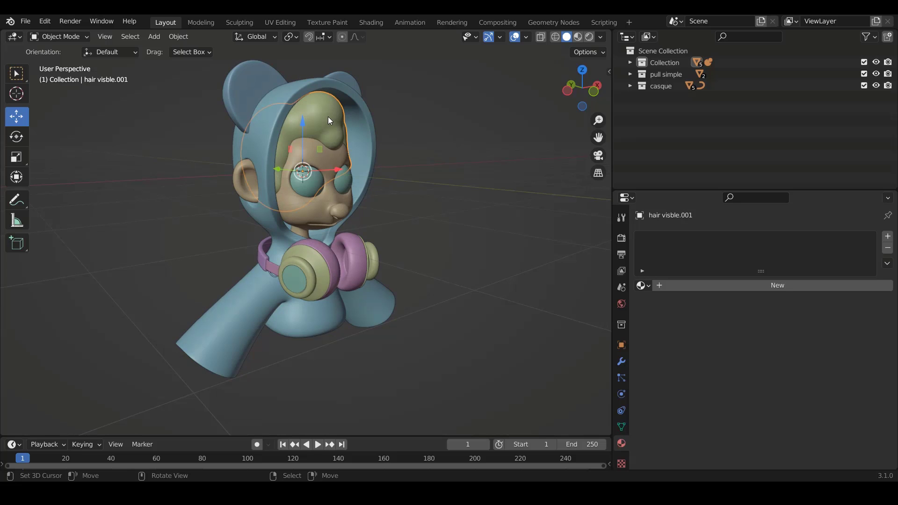
key(KP_1)
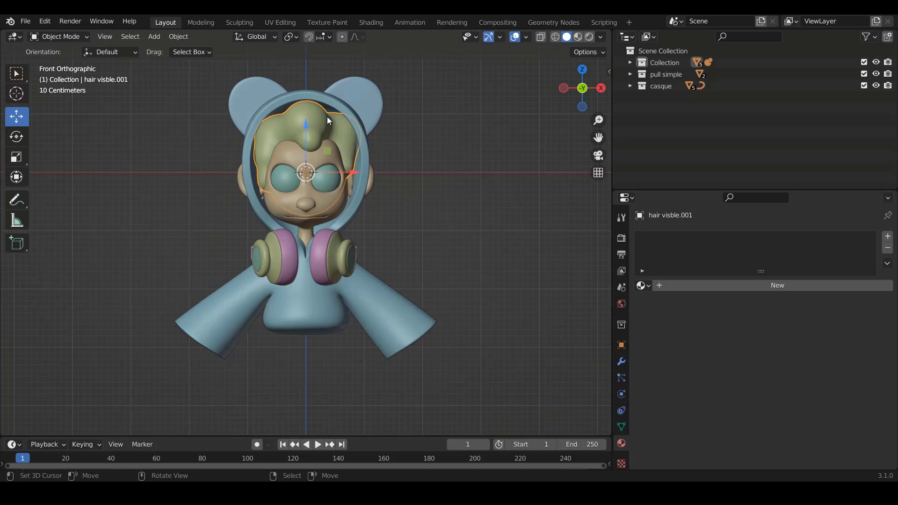
scroll(326, 116, up, 2)
shift+middle_drag(333, 131, 359, 267)
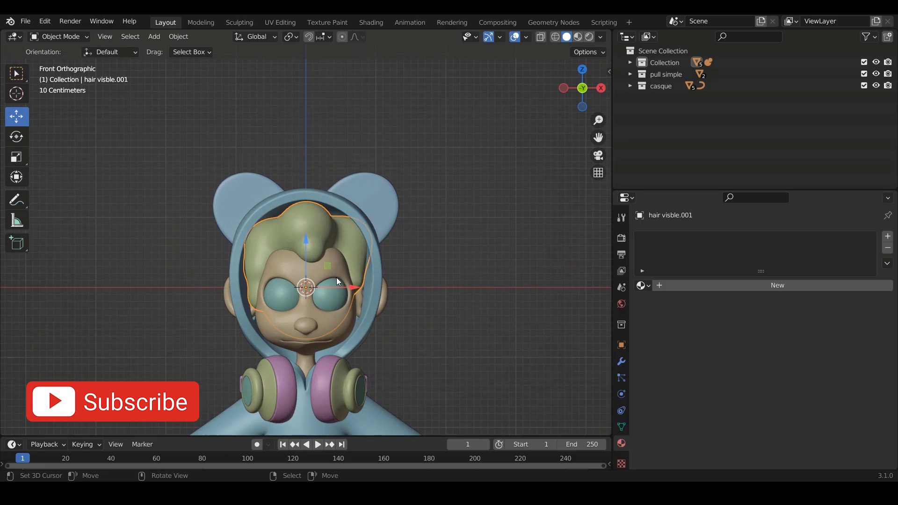
shift+scroll(336, 276, down, 1)
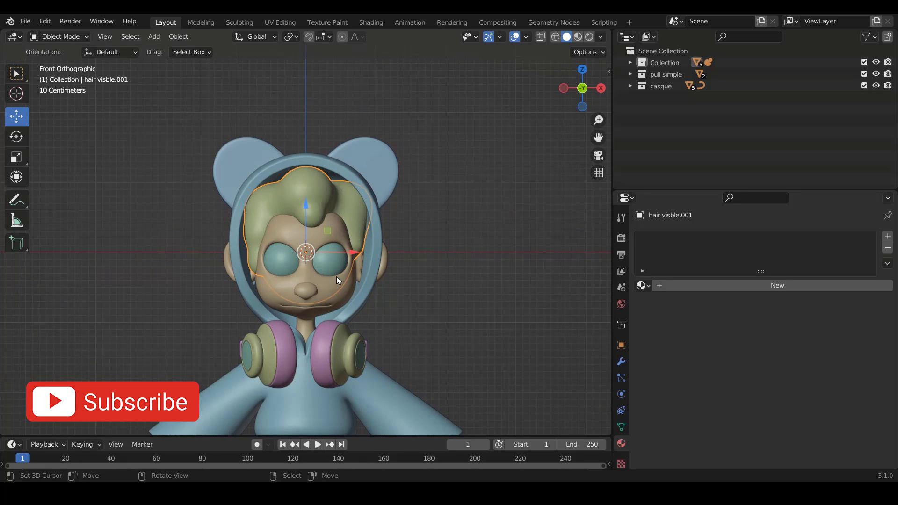
shift+scroll(335, 266, down, 2)
scroll(341, 276, up, 4)
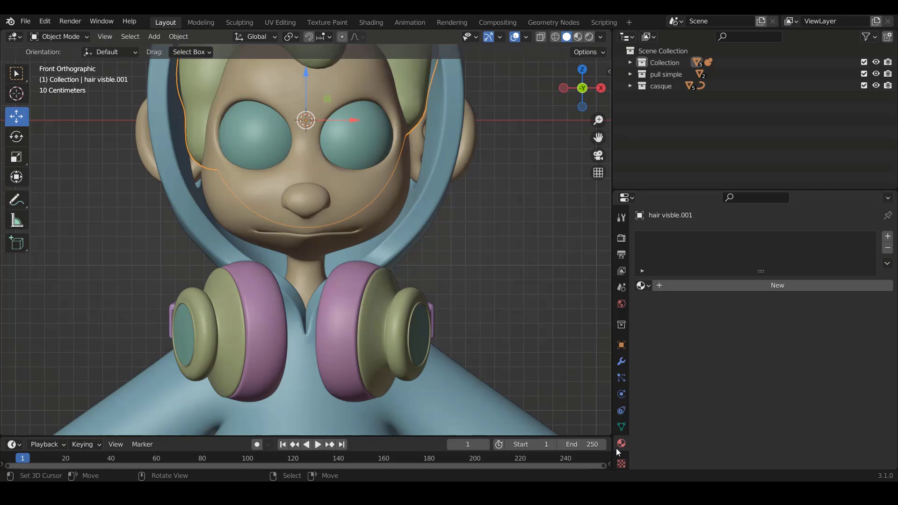
scroll(265, 247, up, 2)
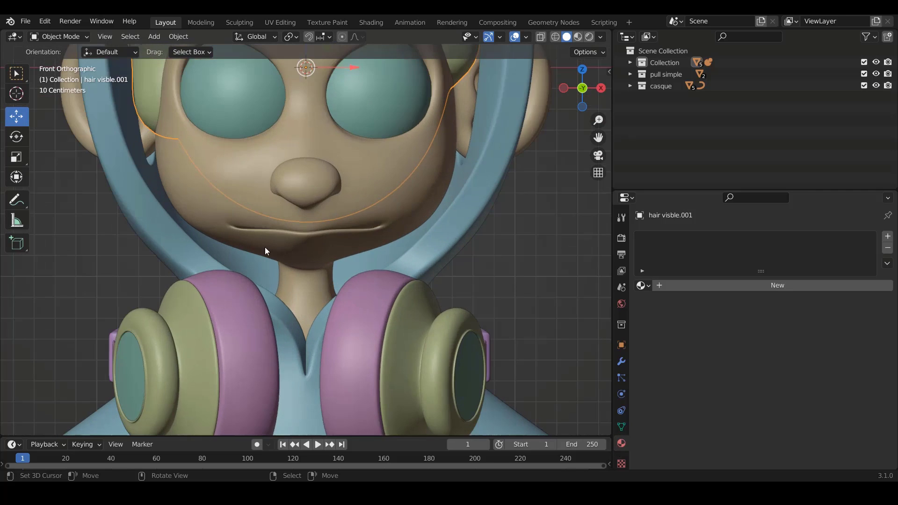
scroll(277, 246, down, 4)
scroll(298, 256, up, 3)
scroll(298, 256, down, 8)
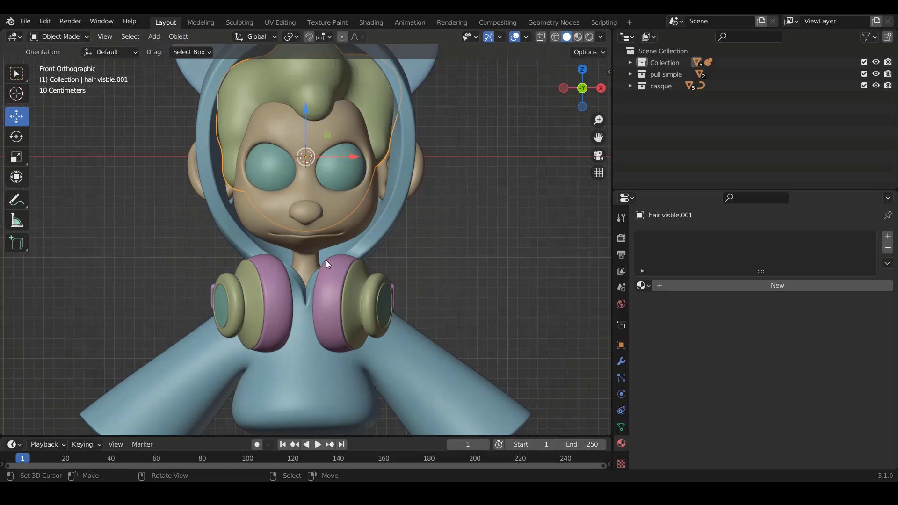
middle_drag(396, 268, 303, 279)
key(KP_1)
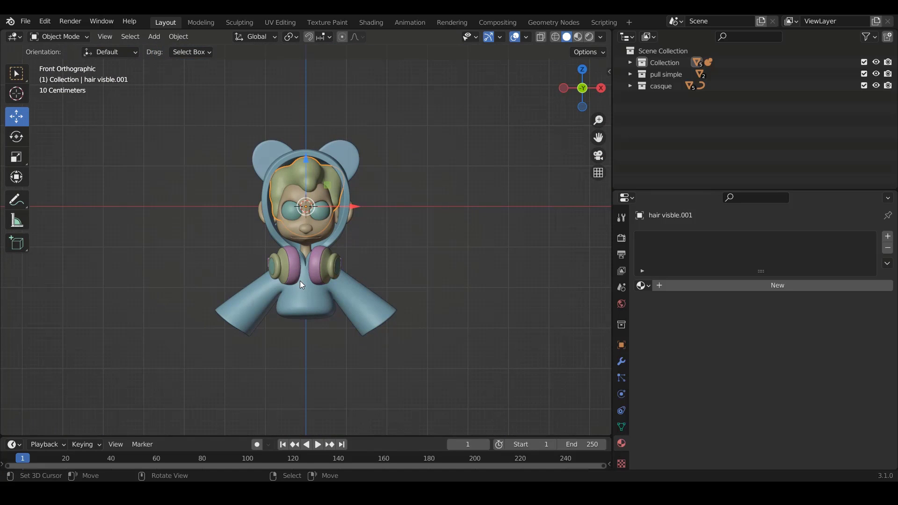
shift+scroll(302, 280, up, 1)
scroll(302, 280, up, 4)
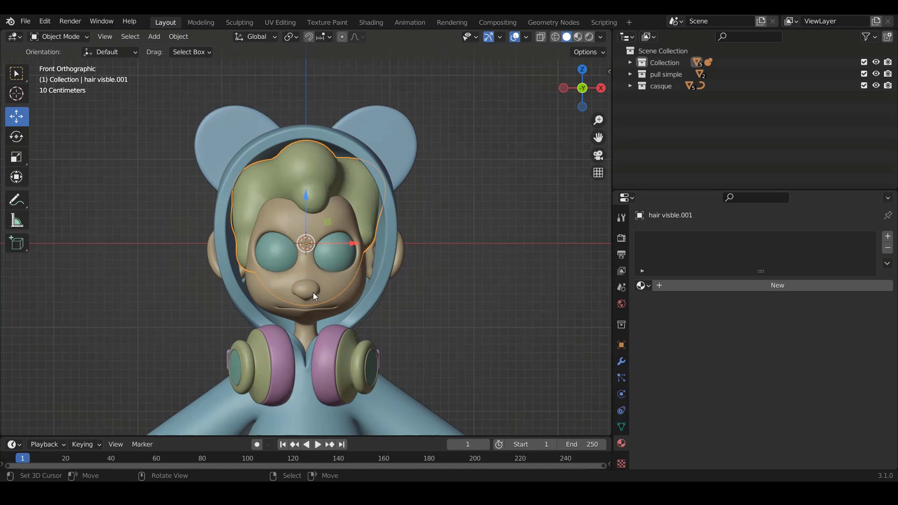
shift+scroll(319, 294, down, 4)
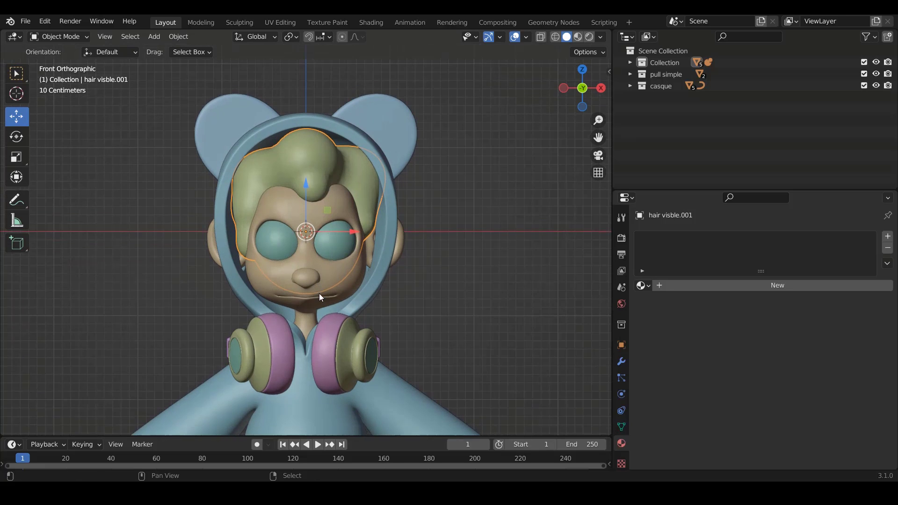
Select the headphone band and inspect the headphones around the neck from both sides and the front.
middle_drag(406, 329, 351, 321)
scroll(287, 297, up, 3)
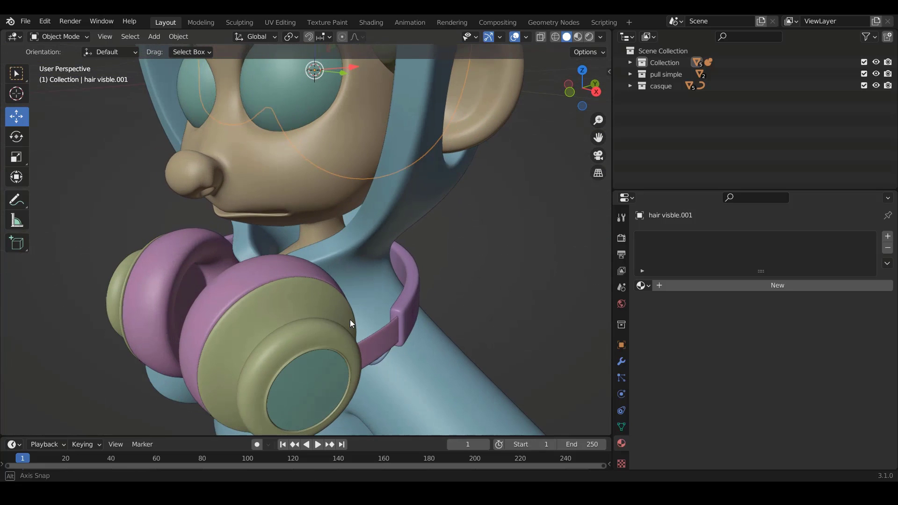
click(414, 310)
middle_drag(289, 301, 415, 298)
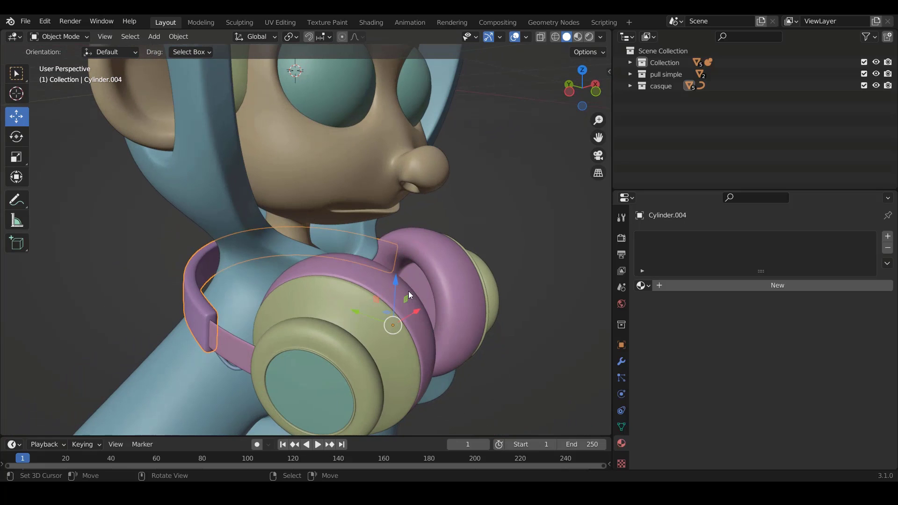
key(KP_1)
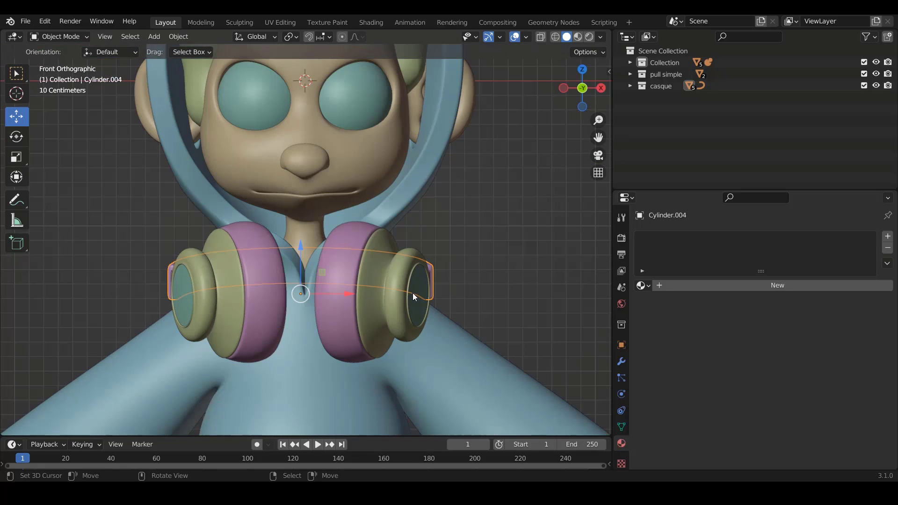
scroll(365, 277, down, 4)
shift+middle_drag(366, 261, 368, 319)
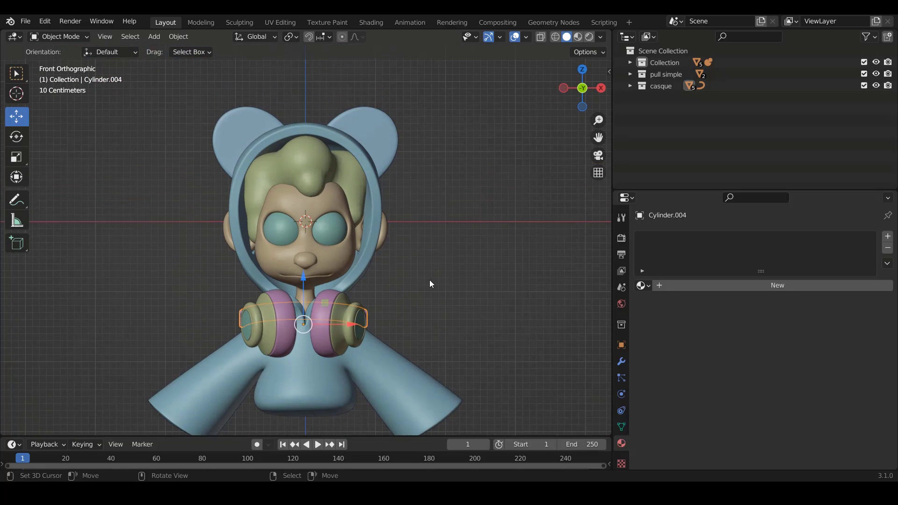
mouse_move(420, 288)
shift+middle_down()
mouse_move(420, 267)
mouse_move(437, 261)
mouse_move(372, 265)
mouse_move(204, 243)
shift+middle_up()
mouse_move(254, 257)
middle_down()
mouse_move(450, 274)
mouse_move(434, 305)
middle_up()
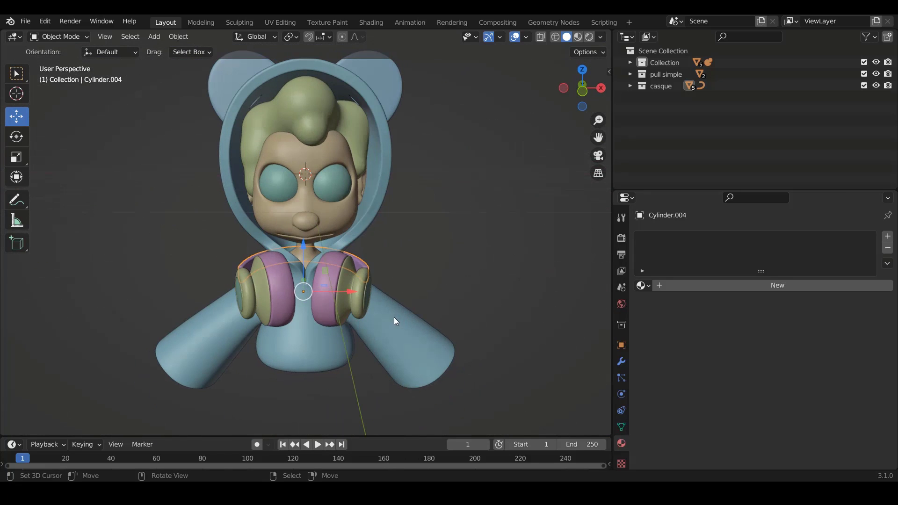
key(KP_1)
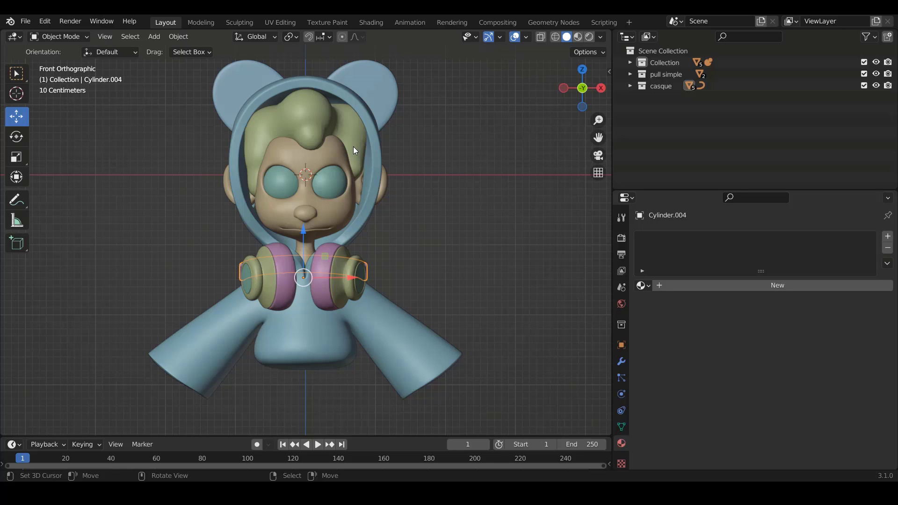
Select the hair mesh and examine its shape inside the hood from the front.
shift+scroll(346, 161, up, 6)
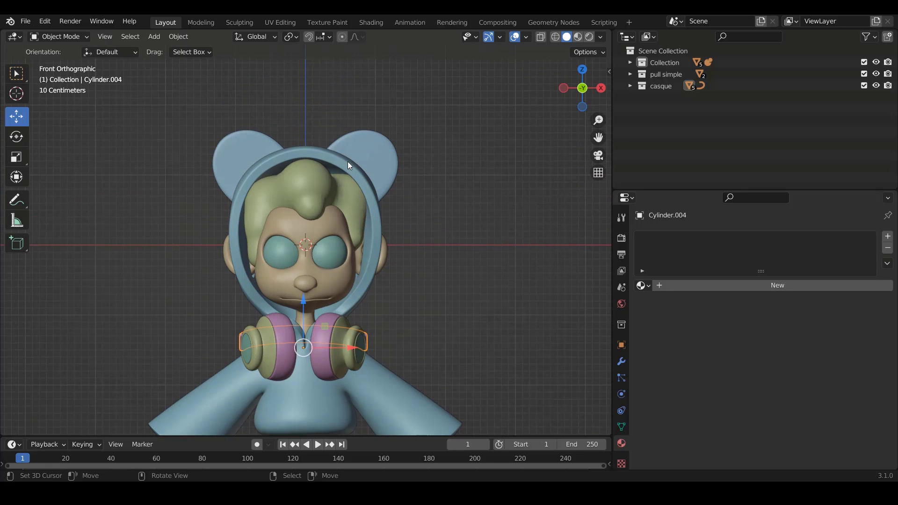
scroll(347, 162, up, 2)
shift+scroll(347, 164, up, 2)
scroll(347, 164, up, 1)
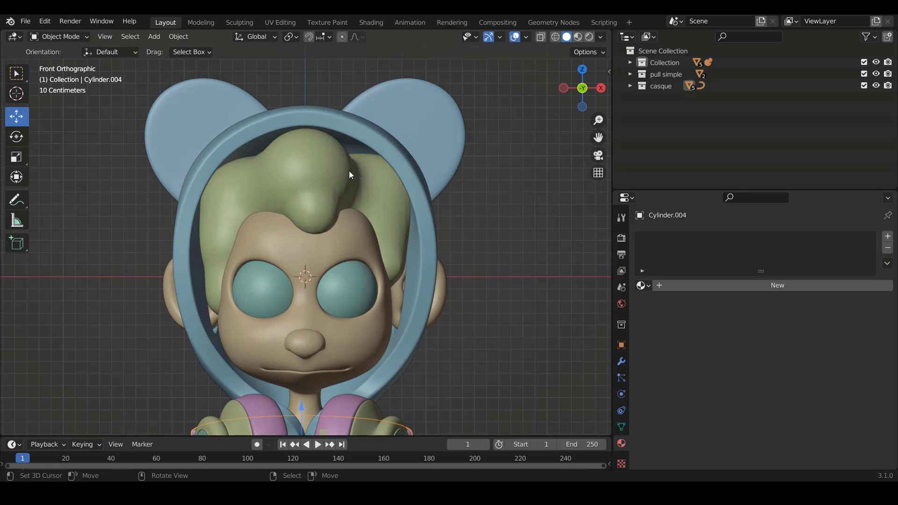
click(331, 159)
ctrl+scroll(346, 195, down, 1)
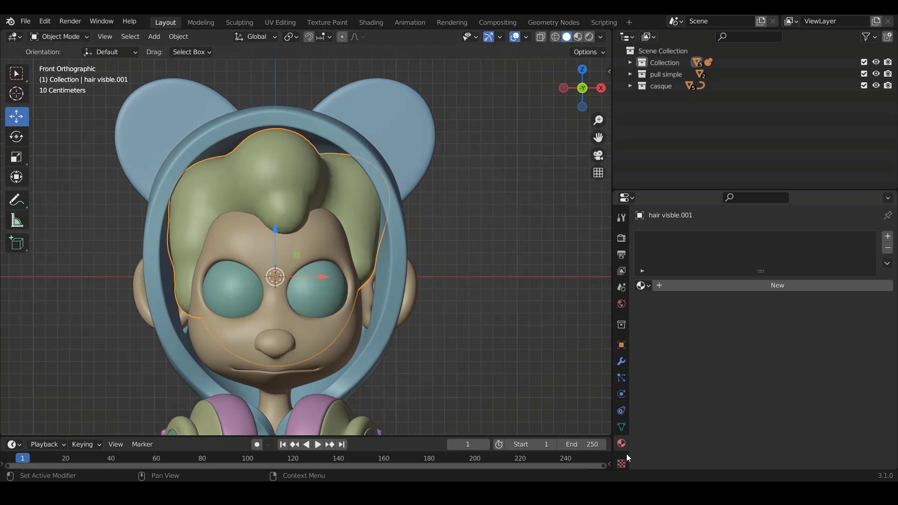
scroll(279, 193, up, 2)
scroll(287, 189, down, 2)
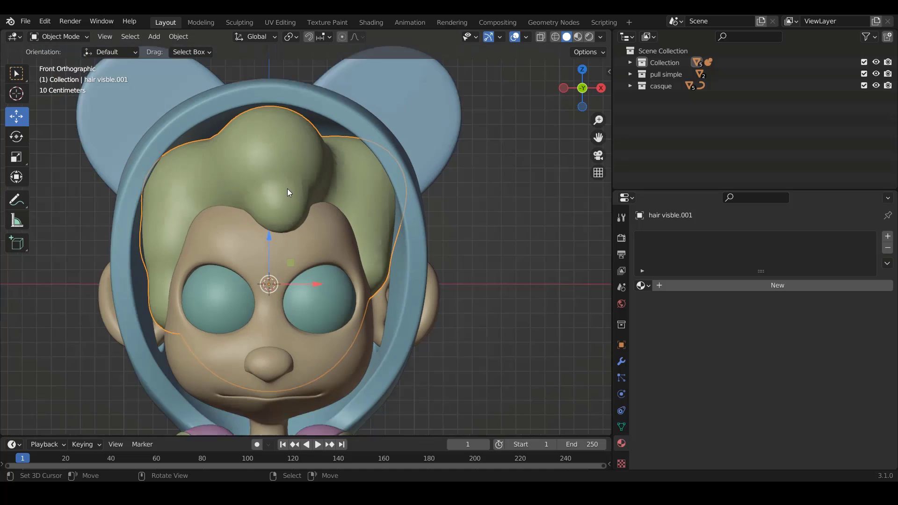
scroll(287, 208, up, 2)
scroll(290, 207, down, 3)
mouse_move(321, 195)
middle_down()
mouse_move(319, 207)
mouse_move(311, 199)
middle_up()
key(KP_1)
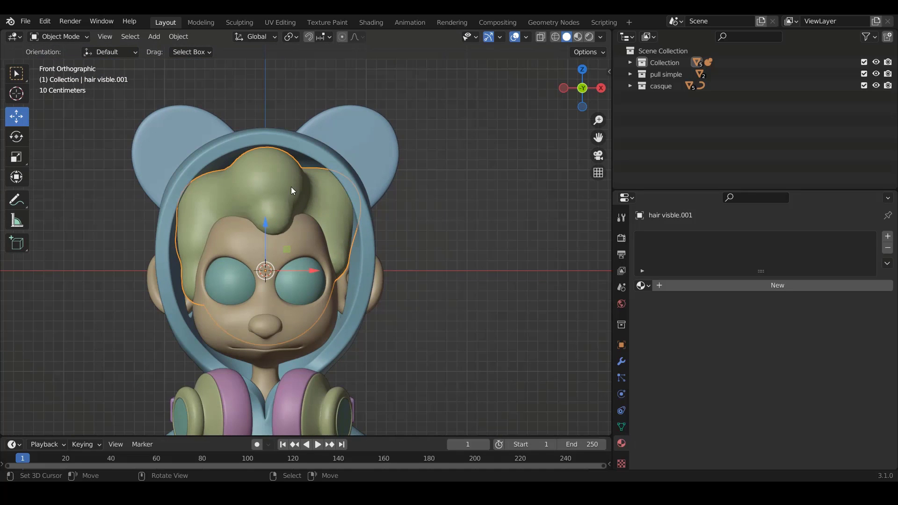
Select the hair, the hoodie and the head together and isolate them in local view.
click(271, 178)
click(278, 183)
shift+click(361, 202)
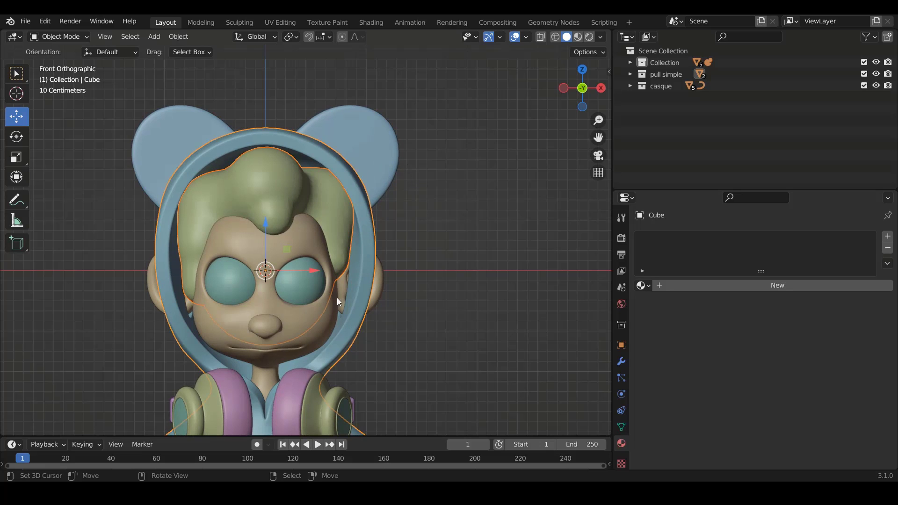
shift+click(313, 327)
key(KP_Divide)
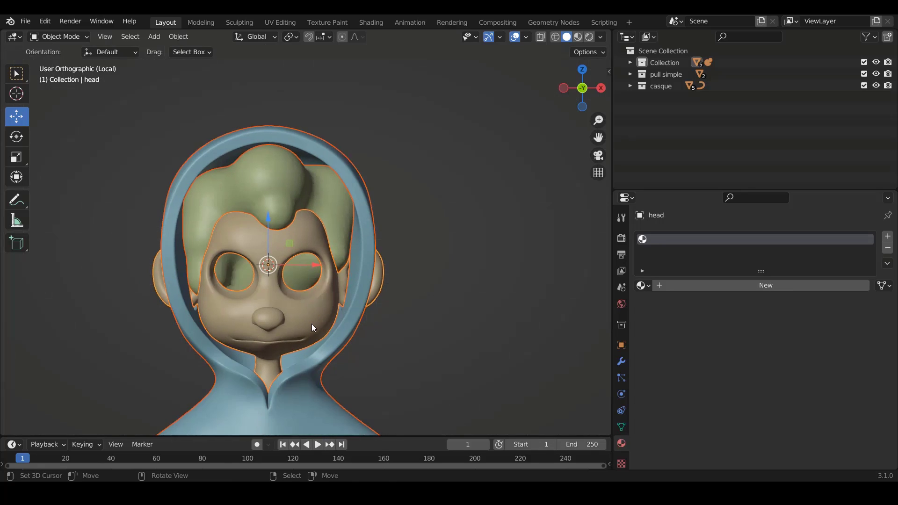
Add a particle system of type Hair to the hair mesh alone.
scroll(311, 324, up, 3)
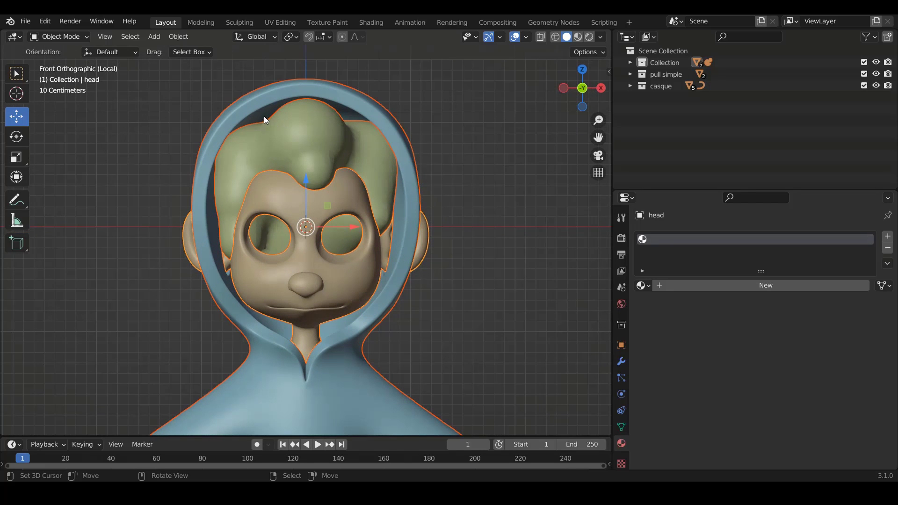
click(302, 127)
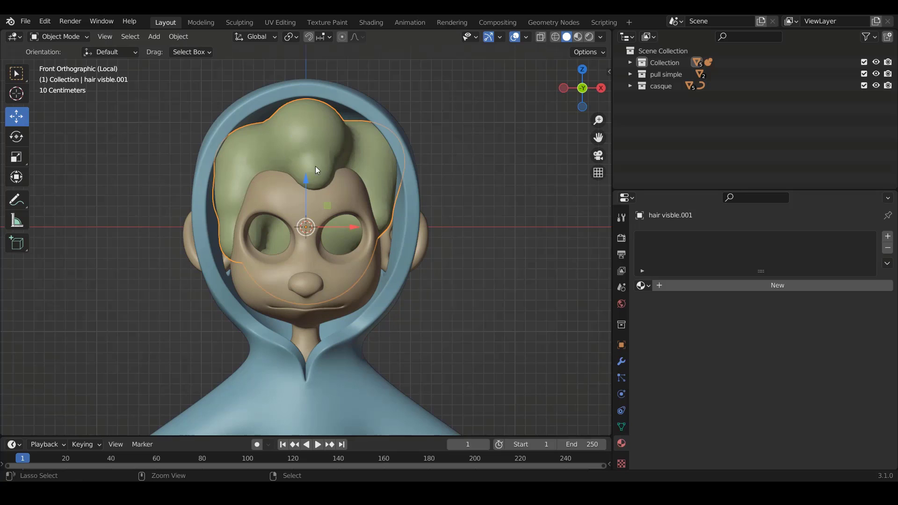
shift+middle_drag(315, 166, 282, 167)
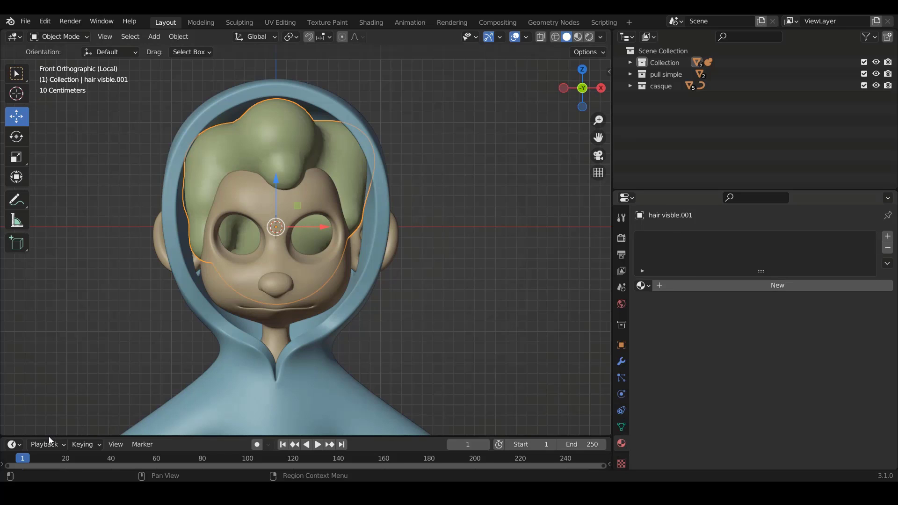
click(622, 378)
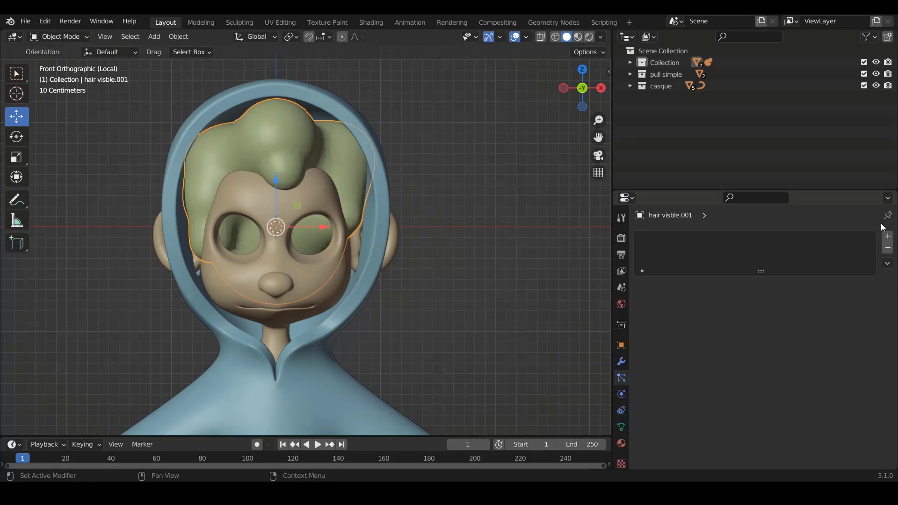
click(889, 237)
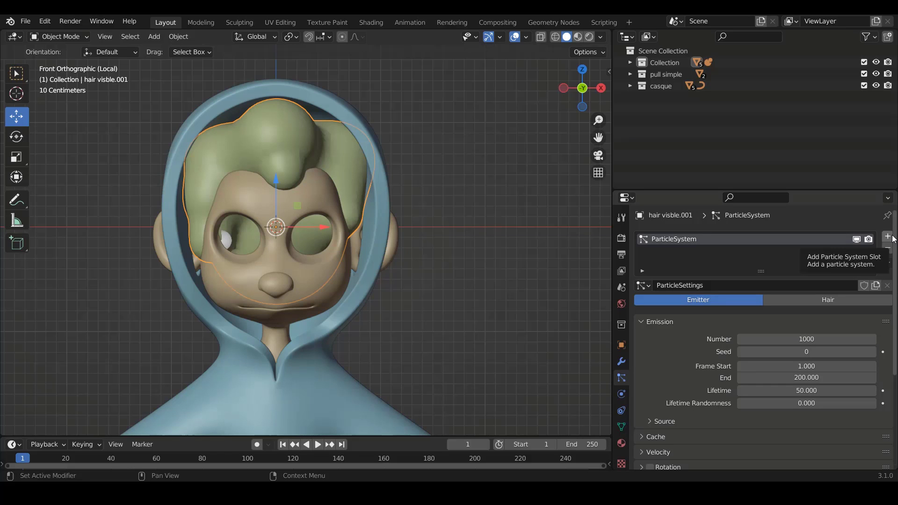
click(812, 302)
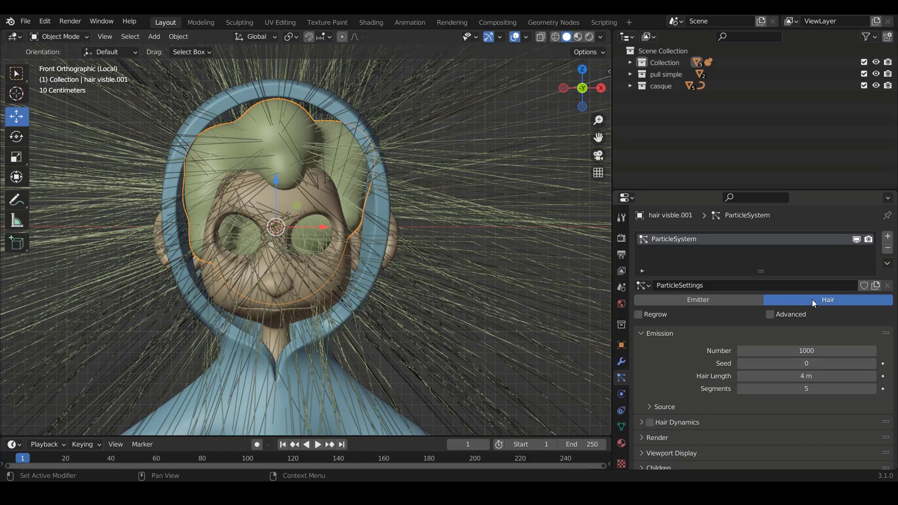
Rename both the particle system and its particle settings to "hair".
double_click(682, 240)
text(hair)
key(Return)
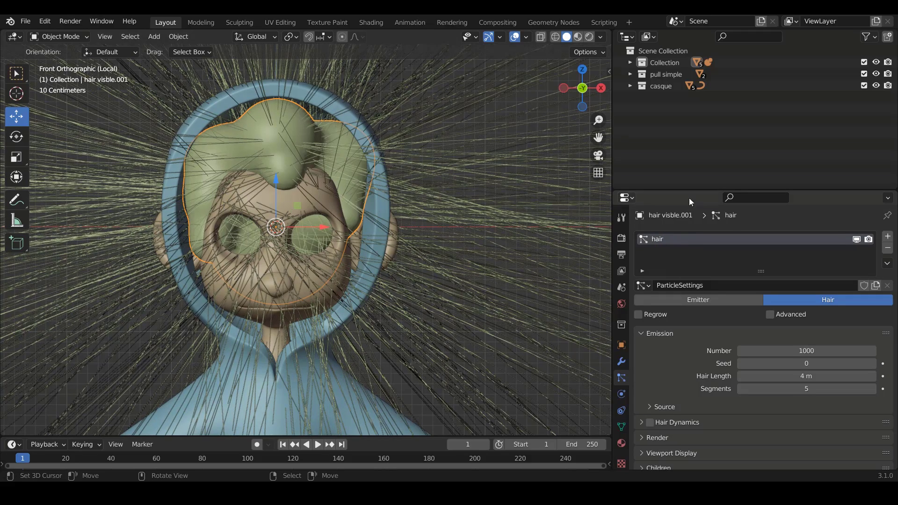
click(642, 286)
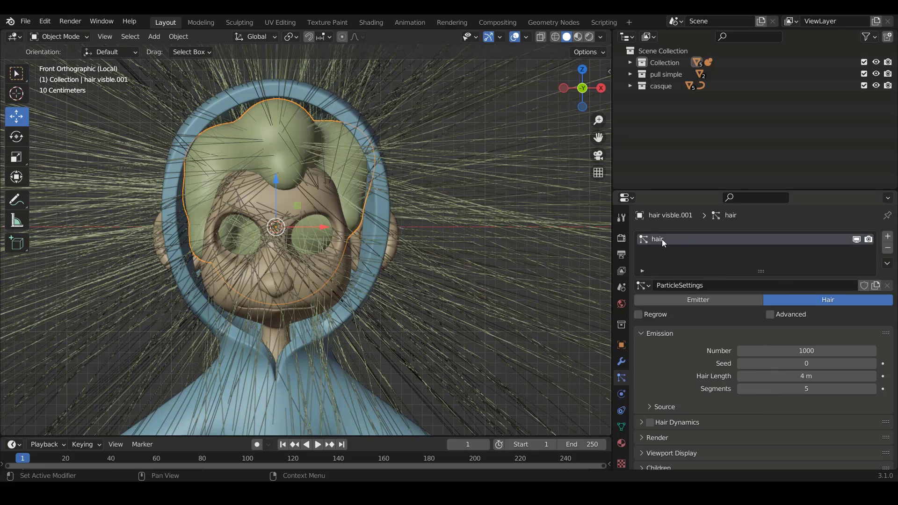
click(681, 286)
text(hair)
key(Return)
click(645, 287)
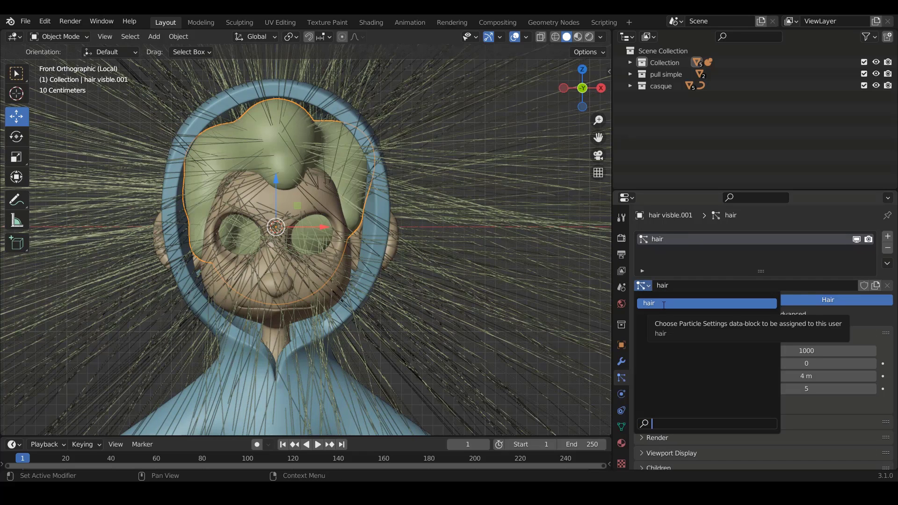
click(663, 305)
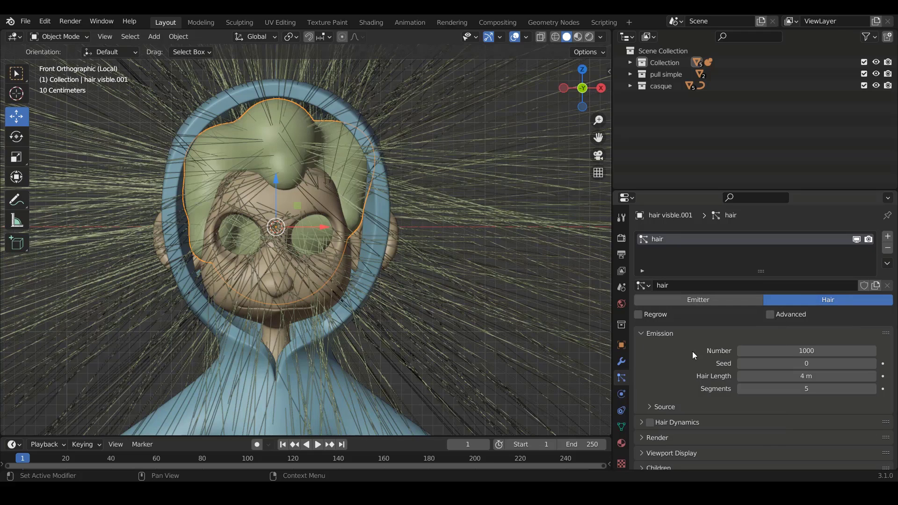
Set the hair particles' Hair Length to 0.13 m.
scroll(692, 352, down, 3)
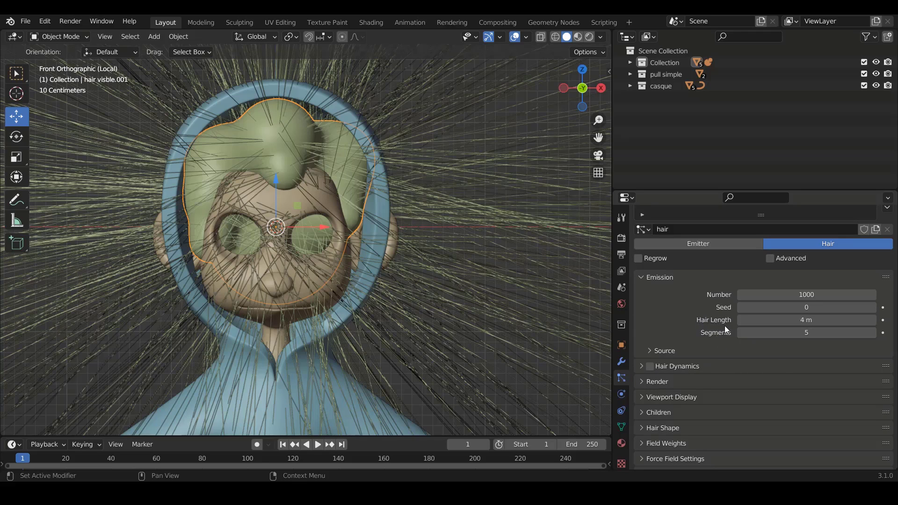
drag(754, 321, 607, 321)
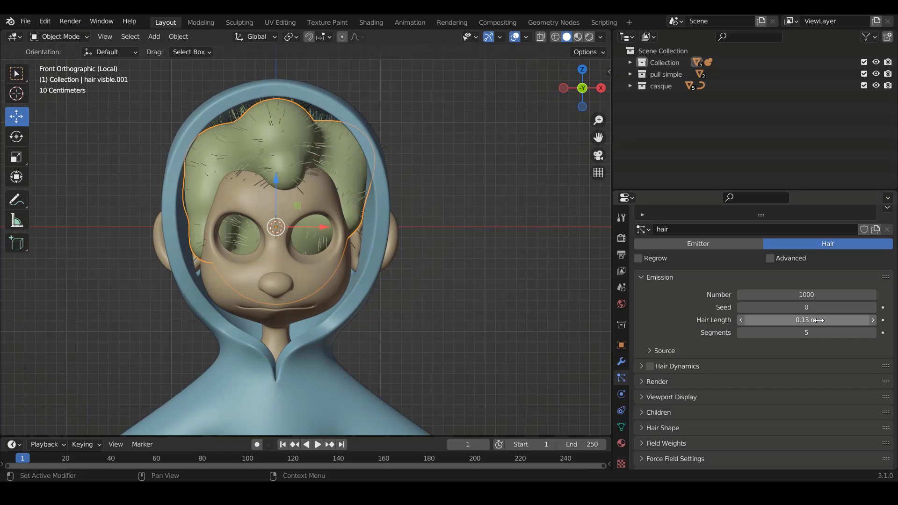
Set the hair particles' Hair Length to 0.15 m and collapse the Emission settings.
double_click(820, 320)
key(BackSpace)
text(.15)
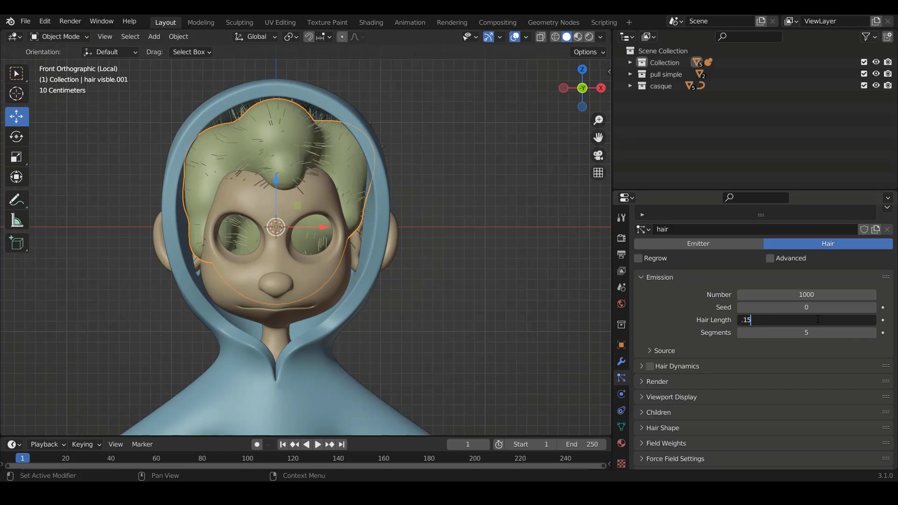
key(Return)
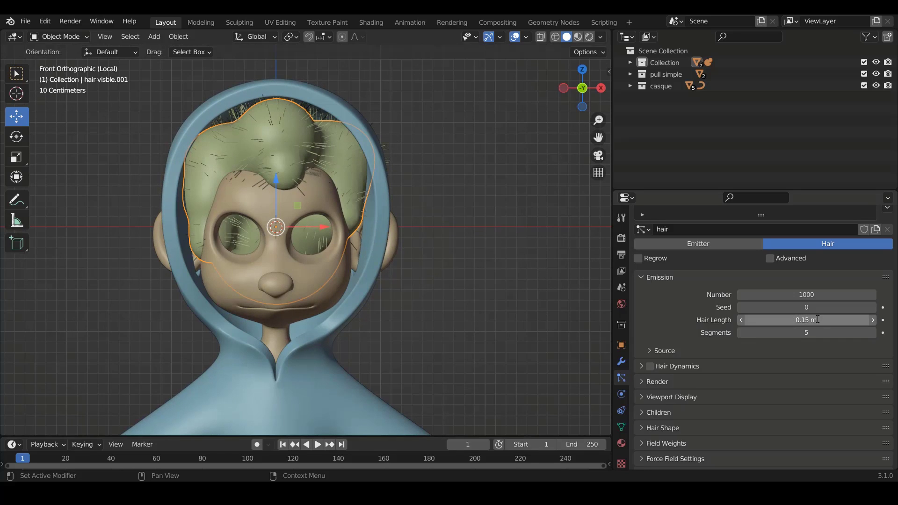
click(640, 276)
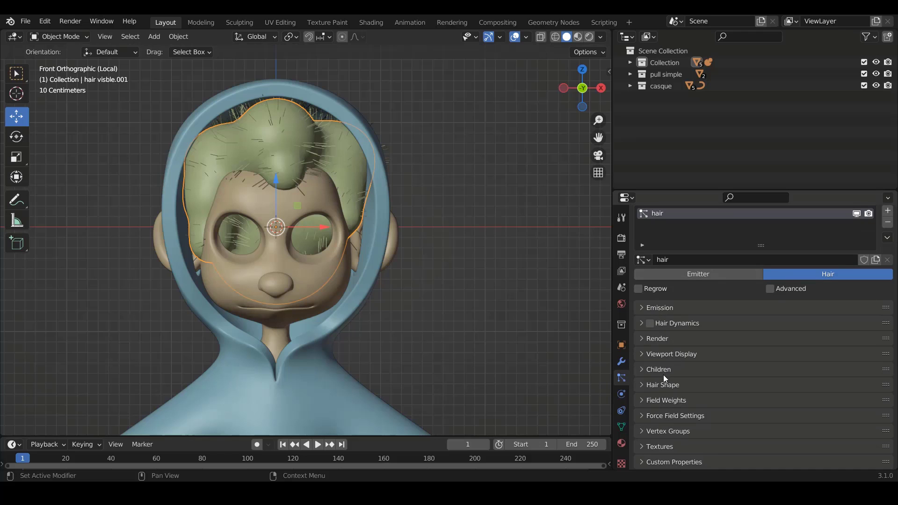
Examine the hair particle system's Render settings and the materials available for its strands.
click(642, 337)
scroll(773, 368, up, 2)
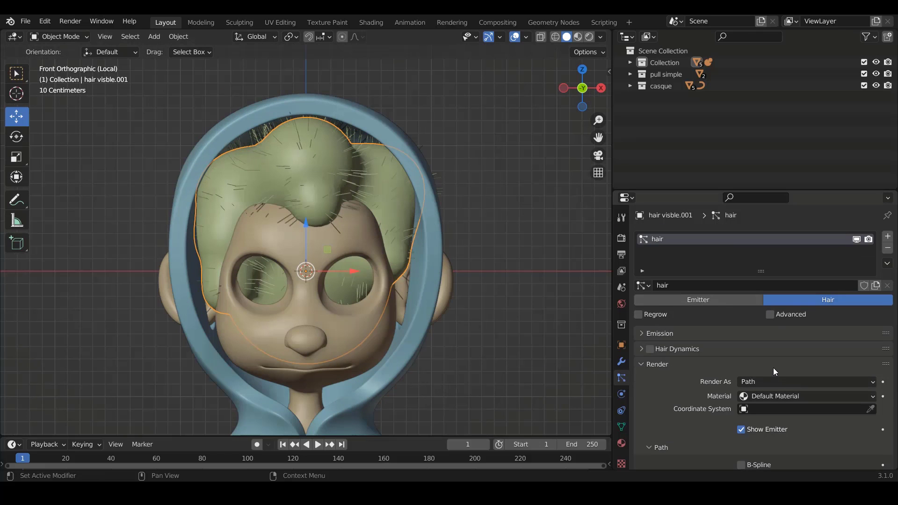
scroll(696, 378, down, 2)
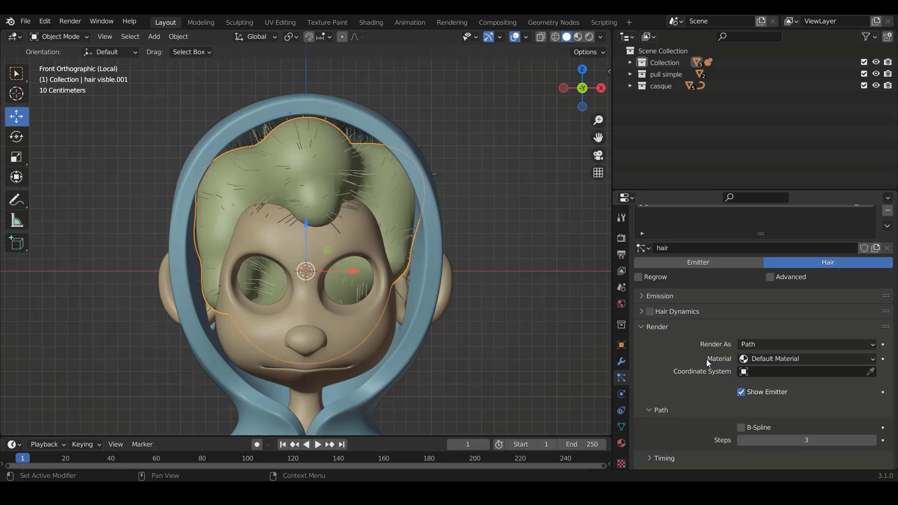
scroll(704, 361, down, 2)
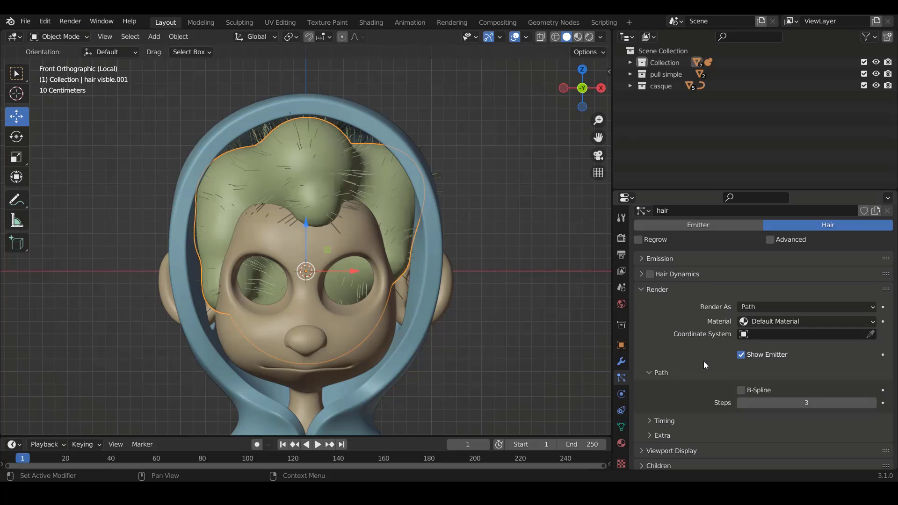
click(770, 320)
click(775, 336)
click(285, 169)
click(286, 168)
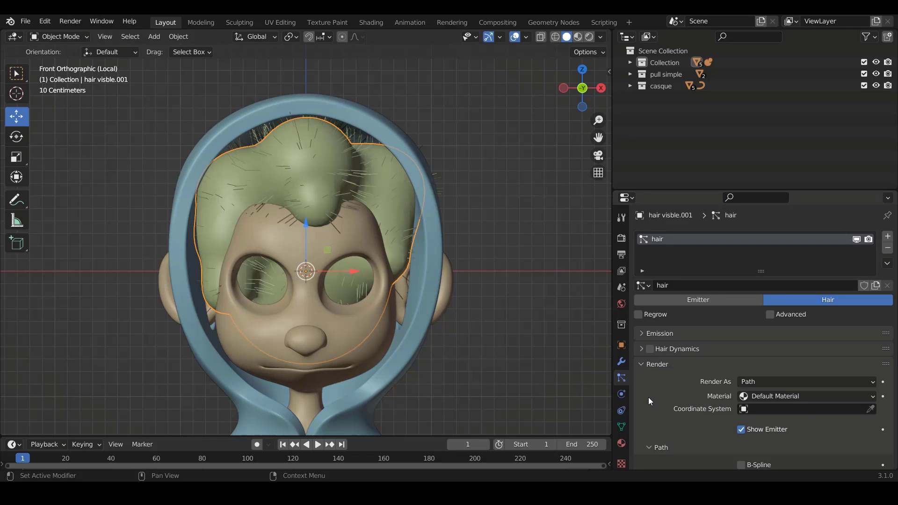
Create a new material on the hair mesh and change its surface shader to Principled Hair BSDF.
click(622, 445)
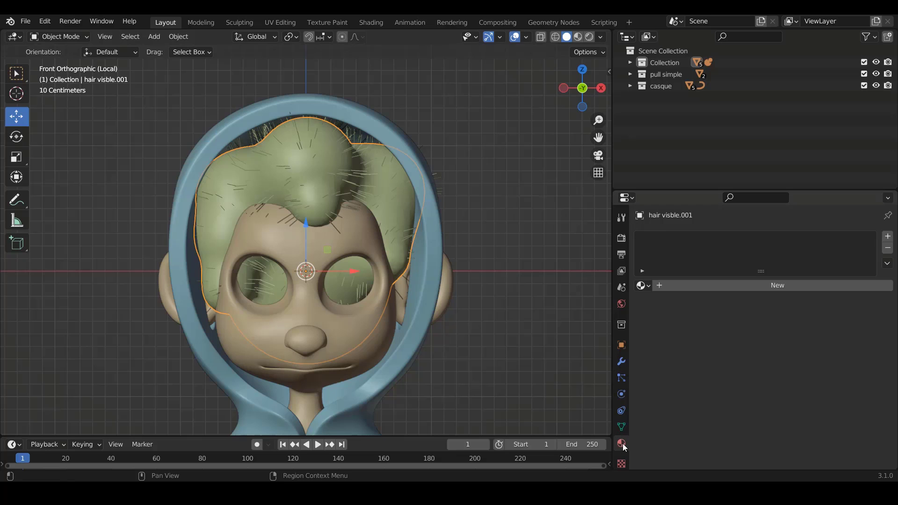
click(836, 285)
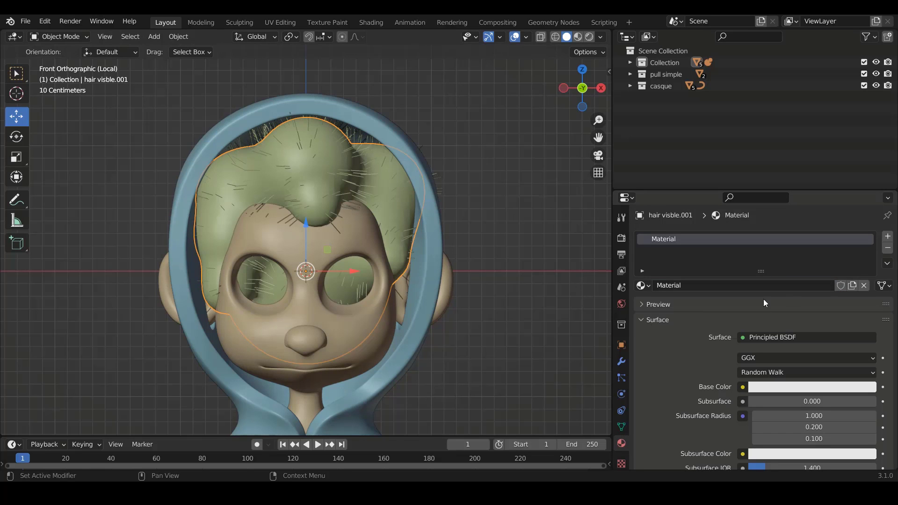
scroll(664, 339, down, 1)
click(755, 318)
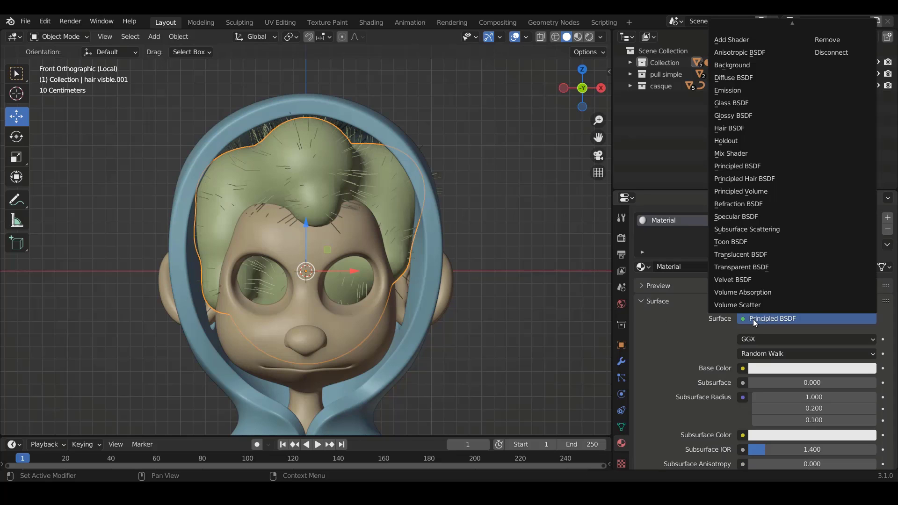
click(750, 180)
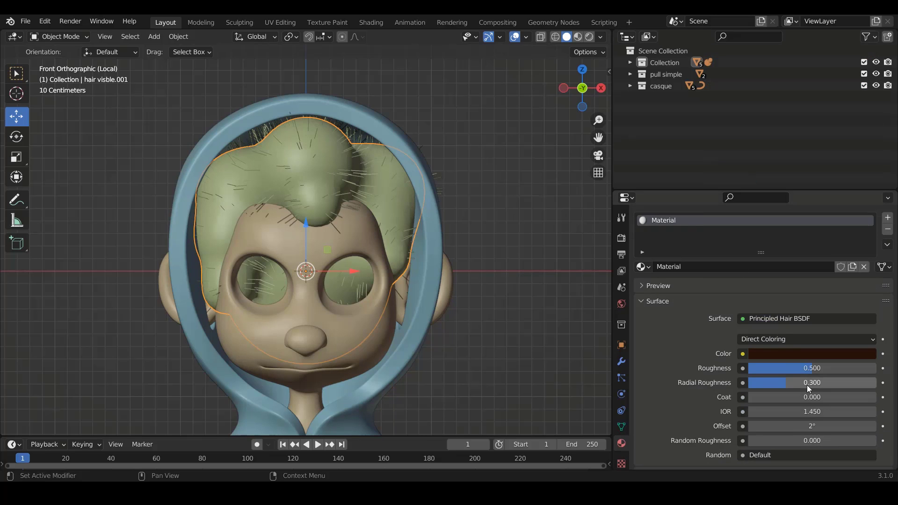
Set the material's colour to a near-black neutral (hue 0.302, saturation 0.085) and rename the material "hair".
click(808, 353)
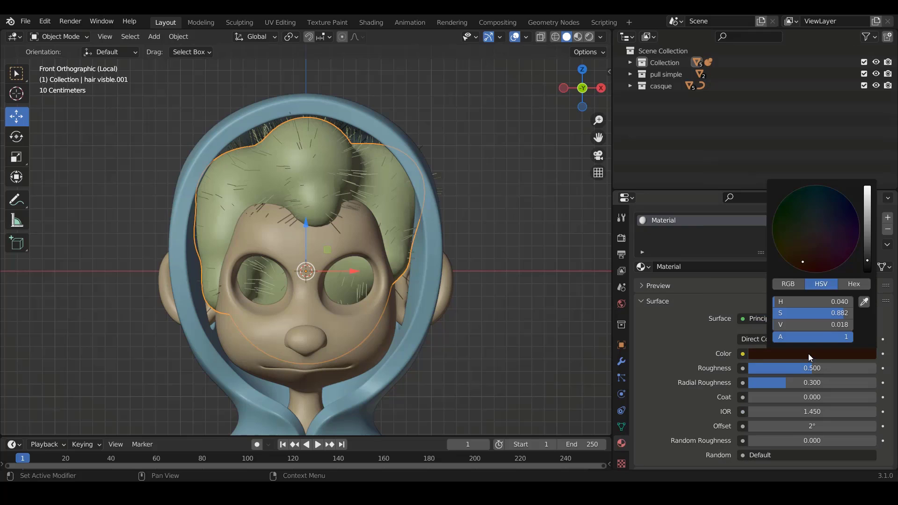
click(814, 228)
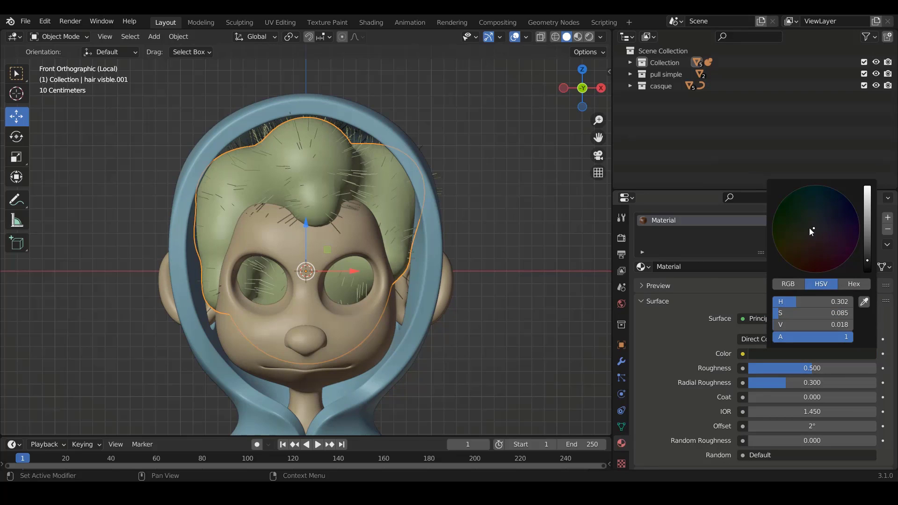
click(674, 266)
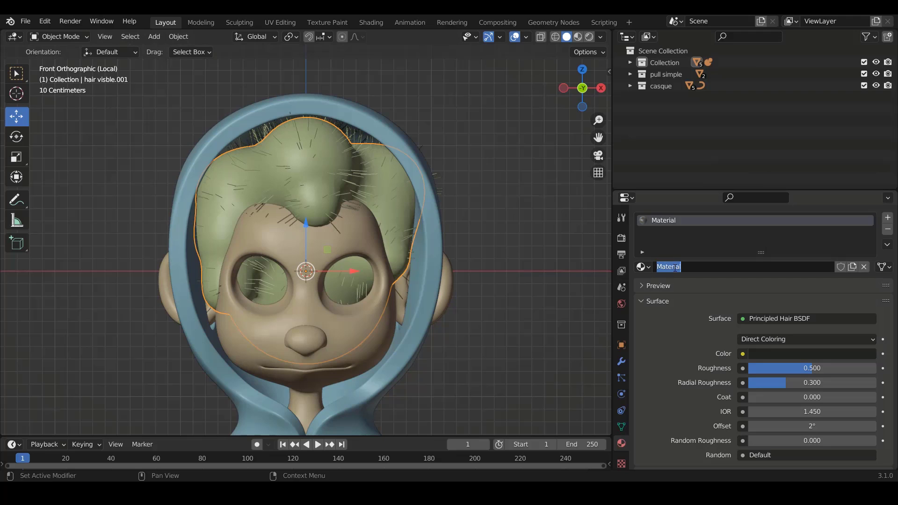
text(hair)
key(Return)
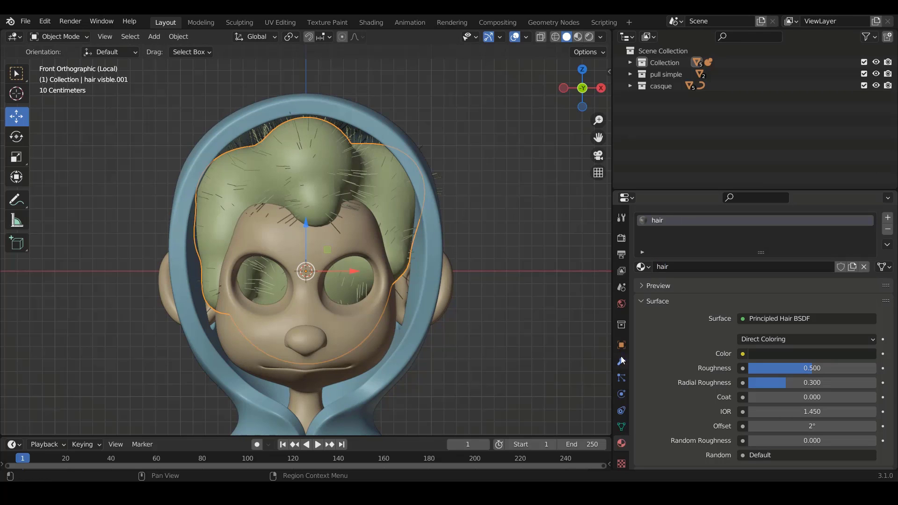
Check which material is assigned in the hair particle system's Render settings.
click(621, 378)
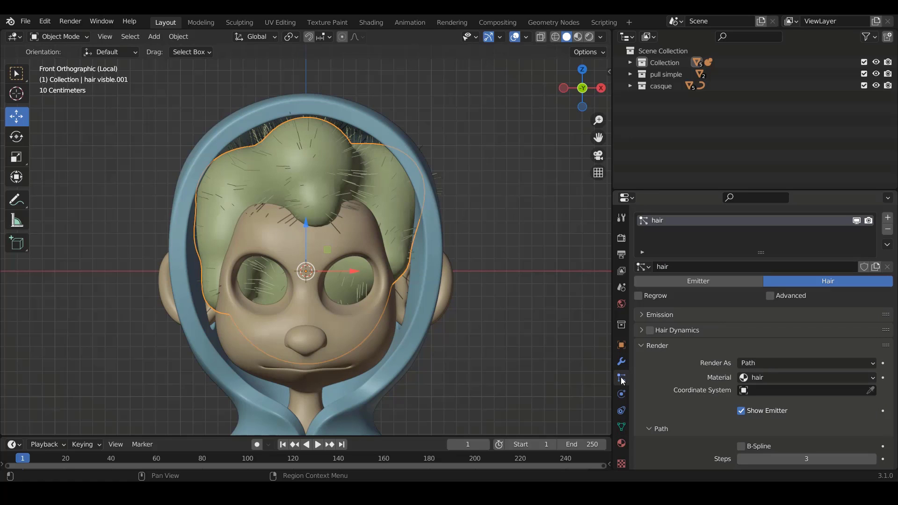
scroll(703, 371, down, 3)
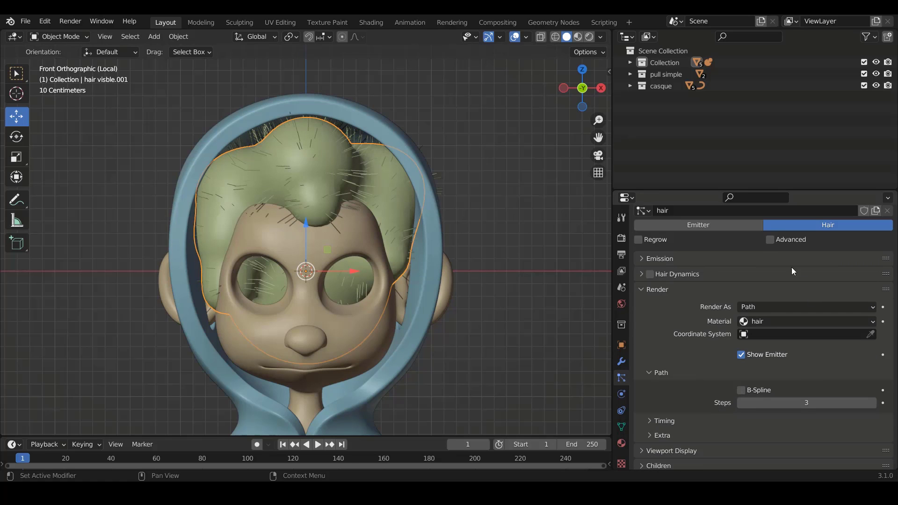
click(761, 321)
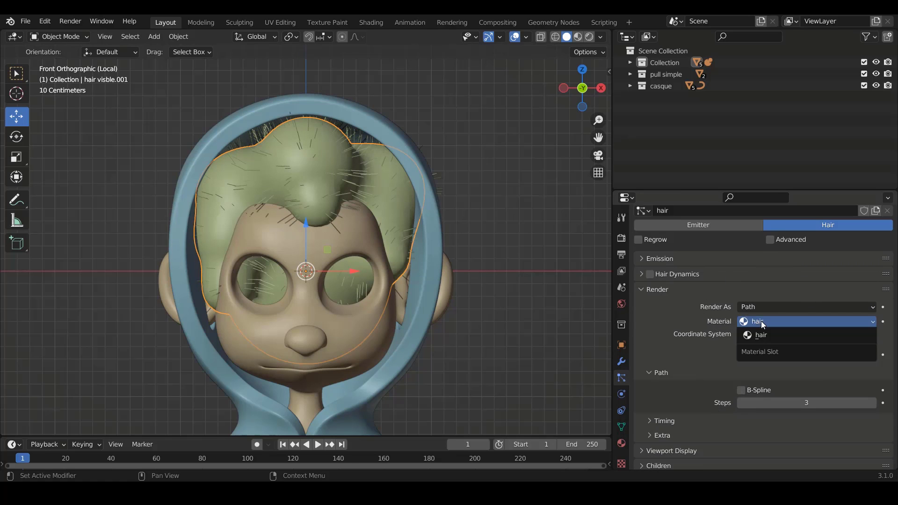
click(384, 191)
click(385, 192)
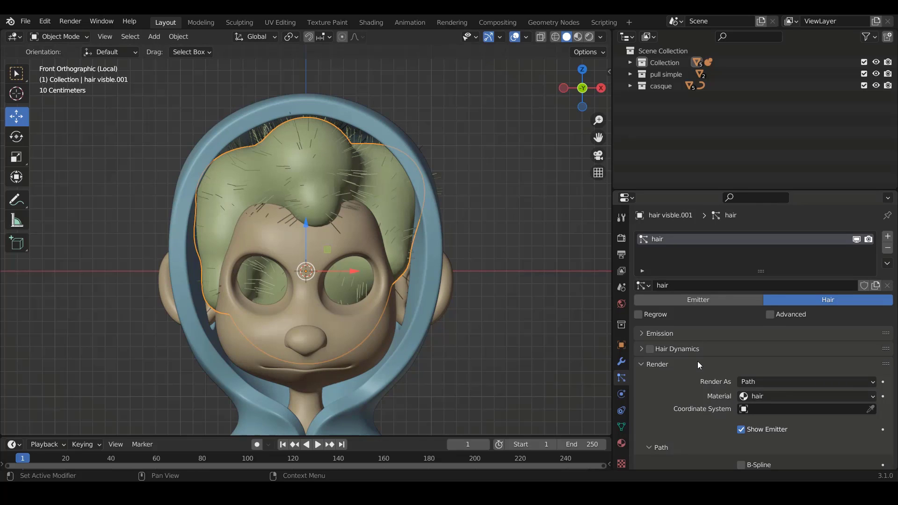
scroll(698, 358, down, 4)
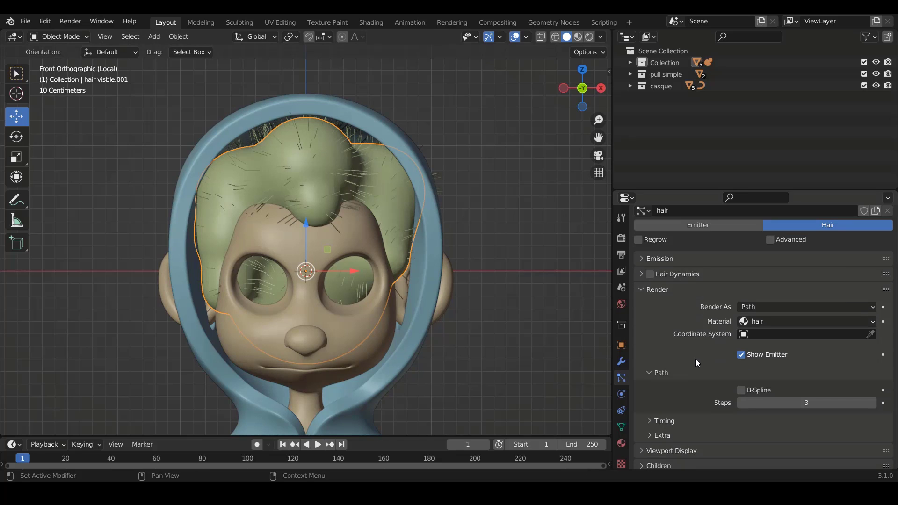
Enable Simple children for the hair particles and set their Display Amount to 50.
click(643, 290)
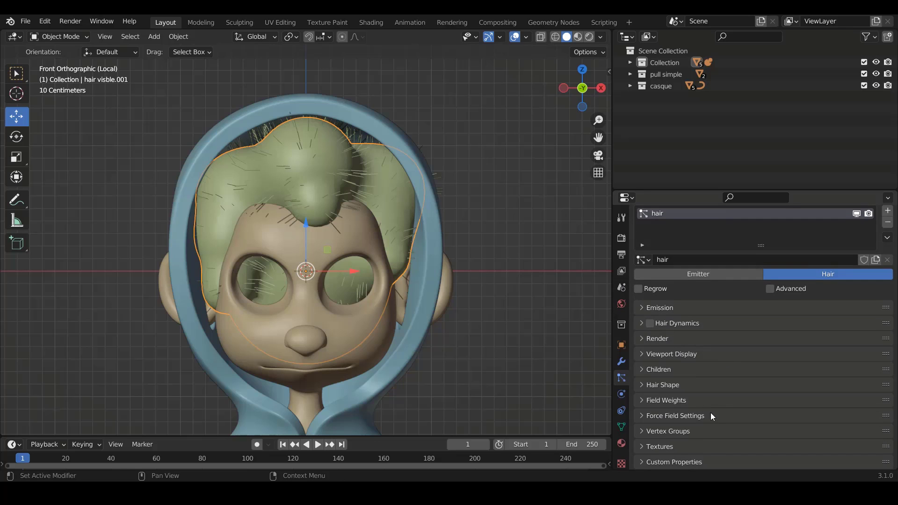
click(642, 369)
scroll(721, 374, down, 1)
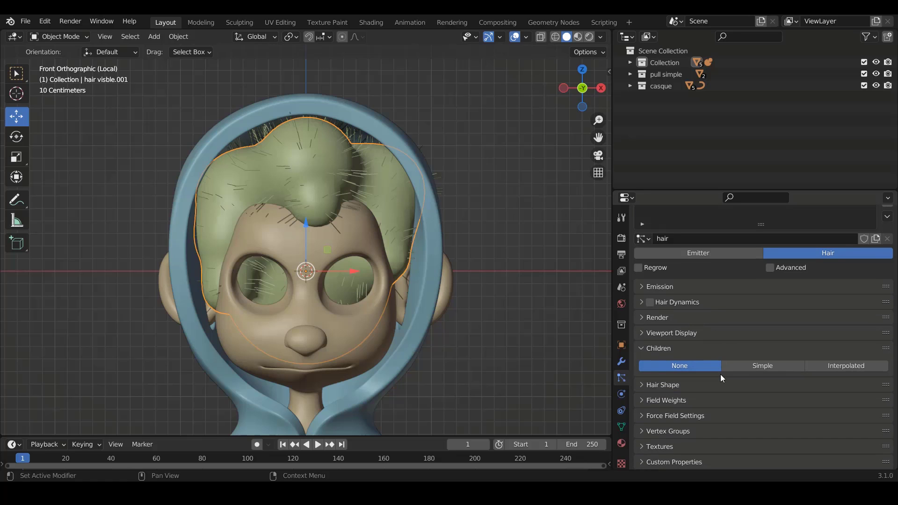
click(765, 365)
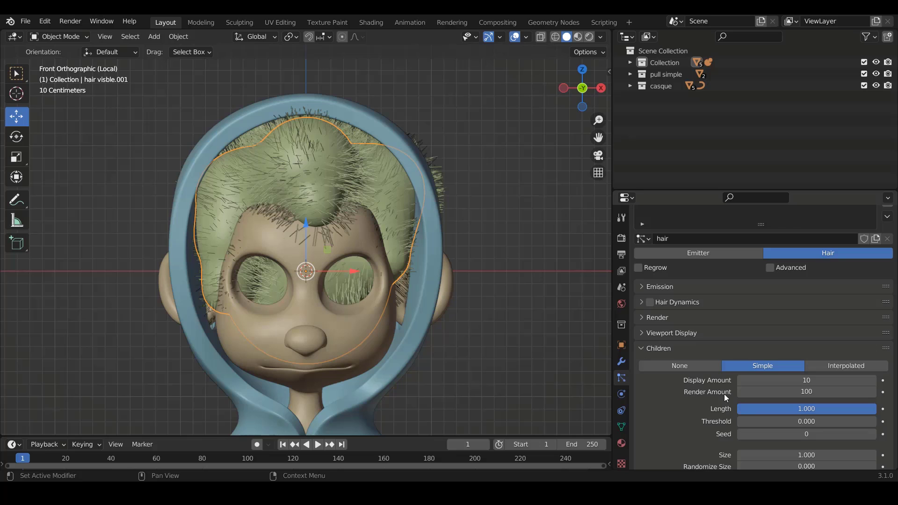
click(801, 380)
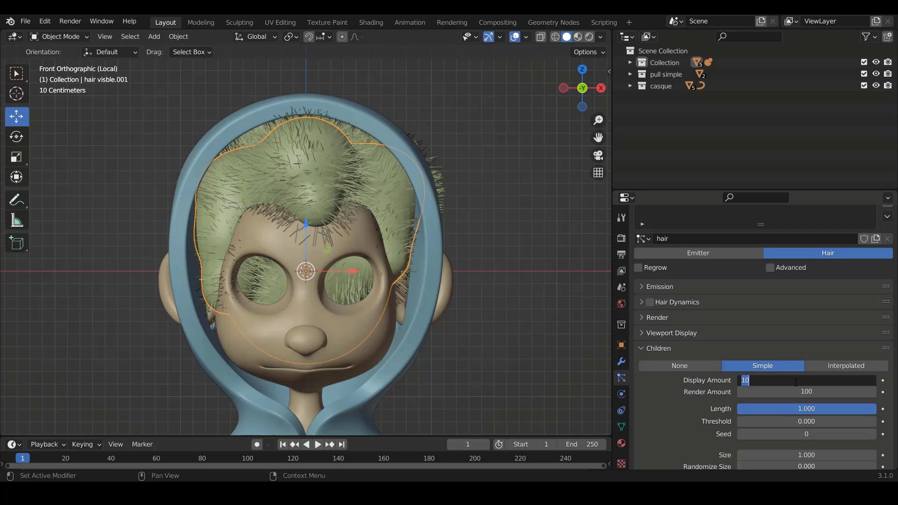
text(50)
key(Return)
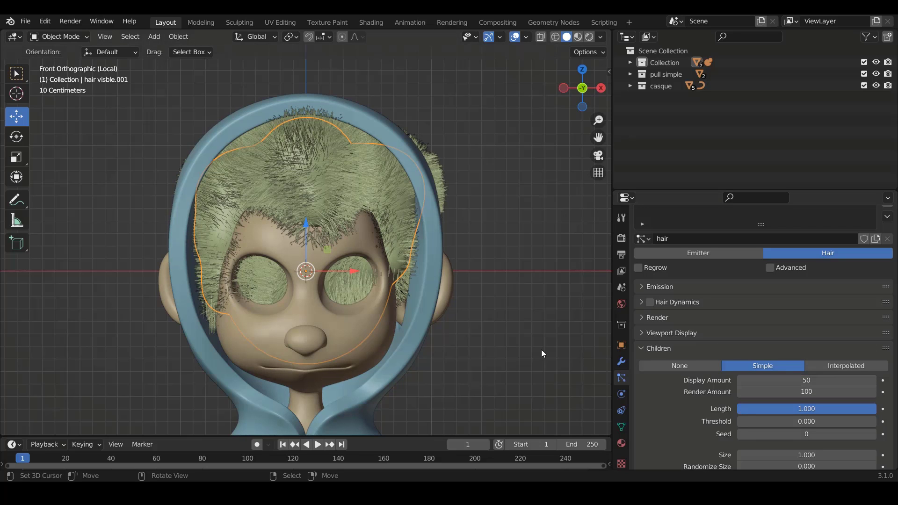
Inspect the hair in isolation, leave local view, and show the whole character's head from the front.
middle_drag(374, 256, 438, 209)
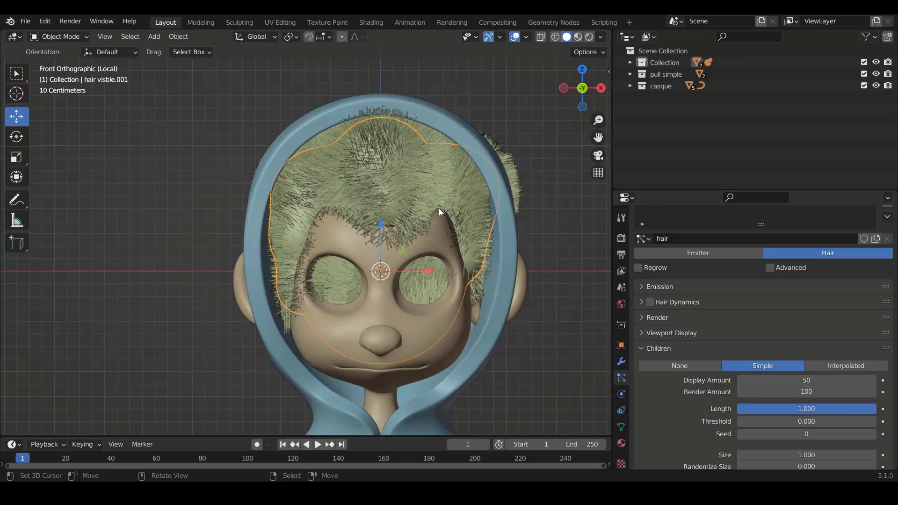
key(KP_Divide)
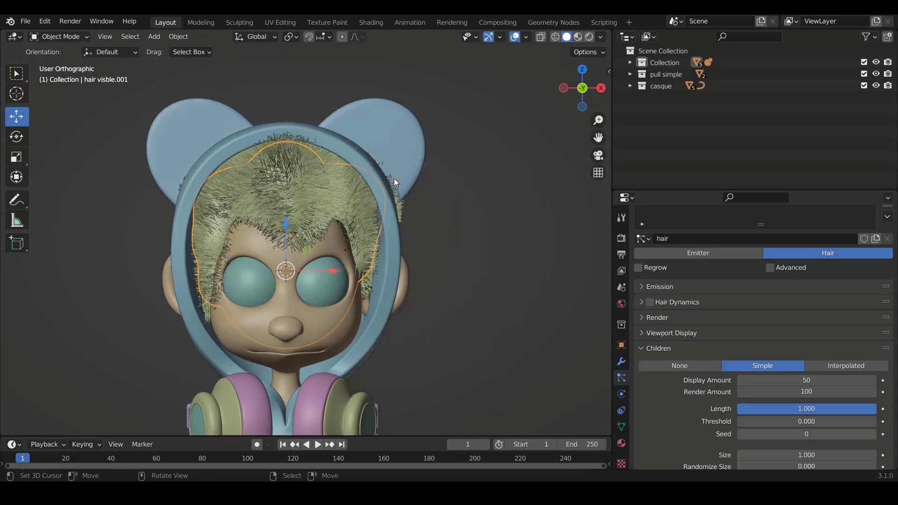
key(KP_Divide)
middle_drag(393, 178, 467, 248)
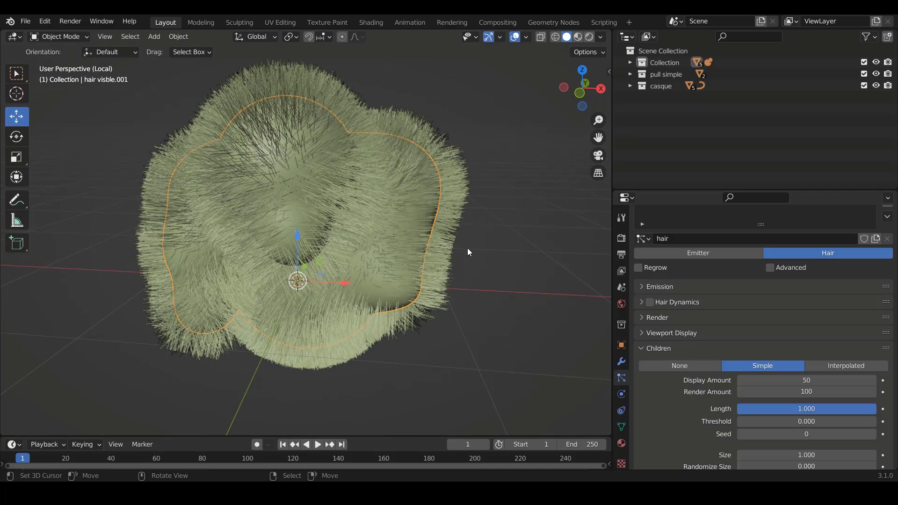
key(KP_Divide)
key(KP_1)
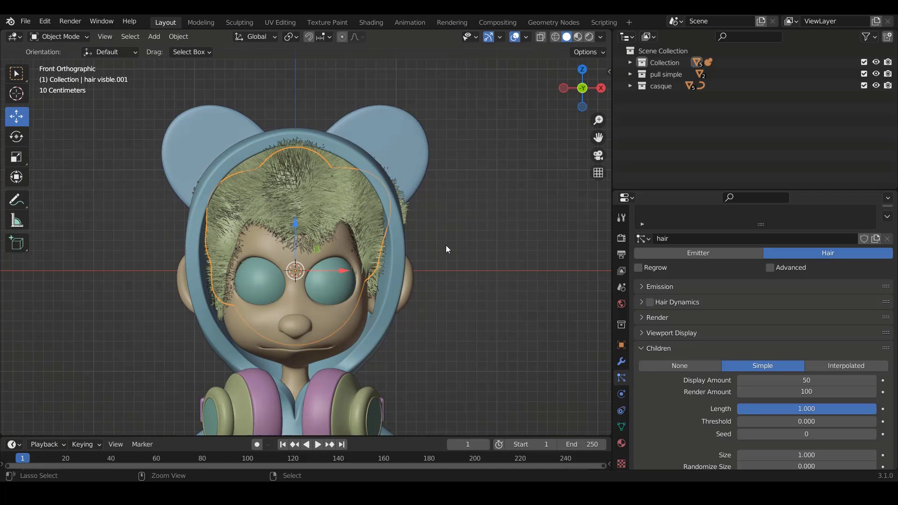
shift+scroll(375, 234, down, 3)
ctrl+scroll(376, 232, down, 2)
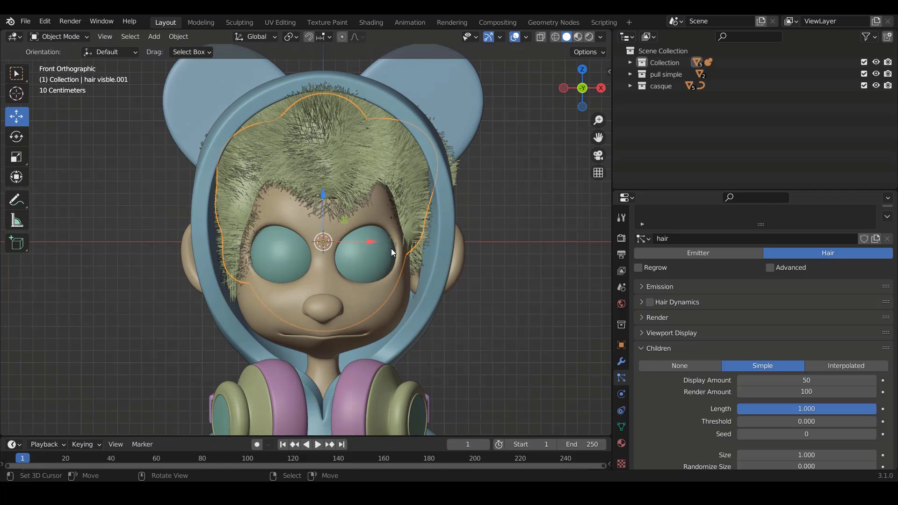
scroll(398, 205, up, 2)
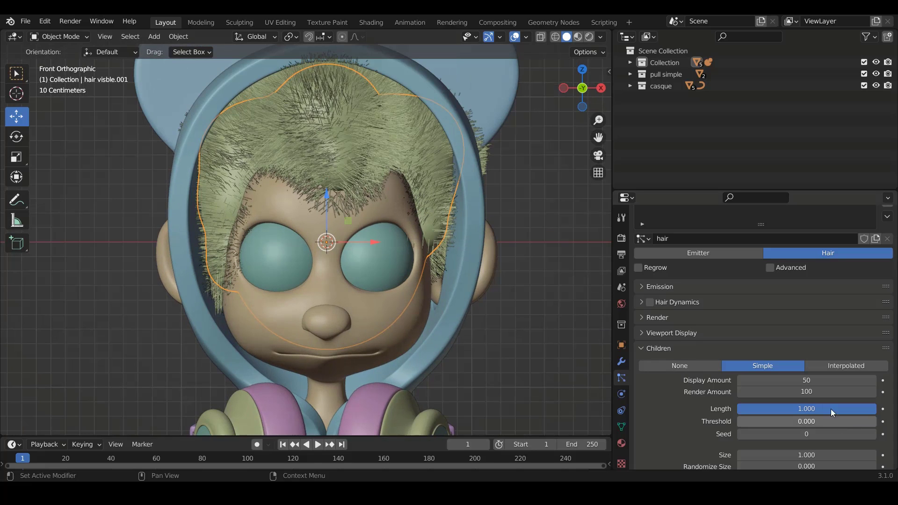
Isolate the hair mesh in local view and set the children's Clump value to 0.280.
scroll(809, 383, down, 2)
scroll(809, 383, down, 1)
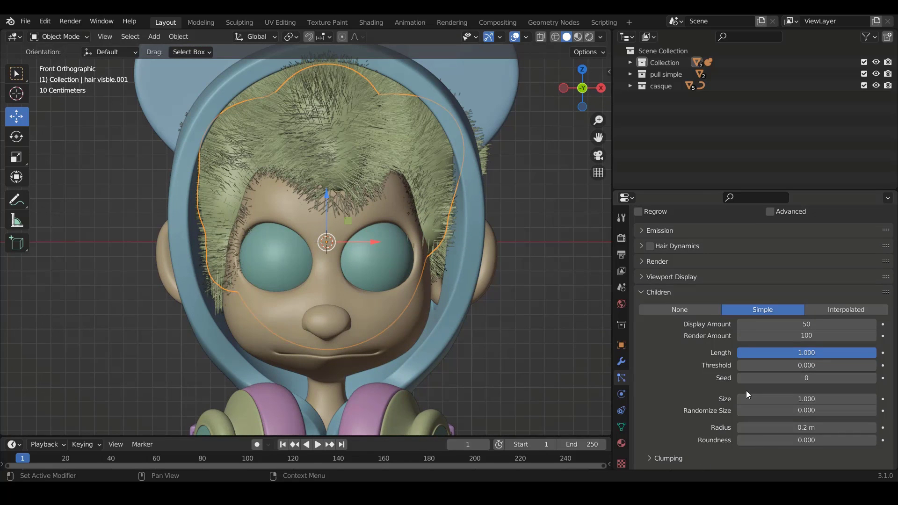
scroll(702, 391, down, 4)
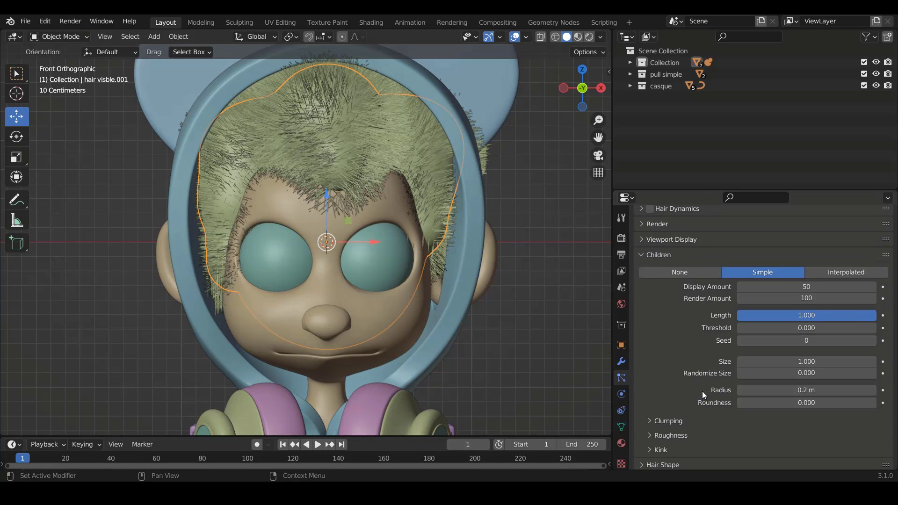
click(649, 383)
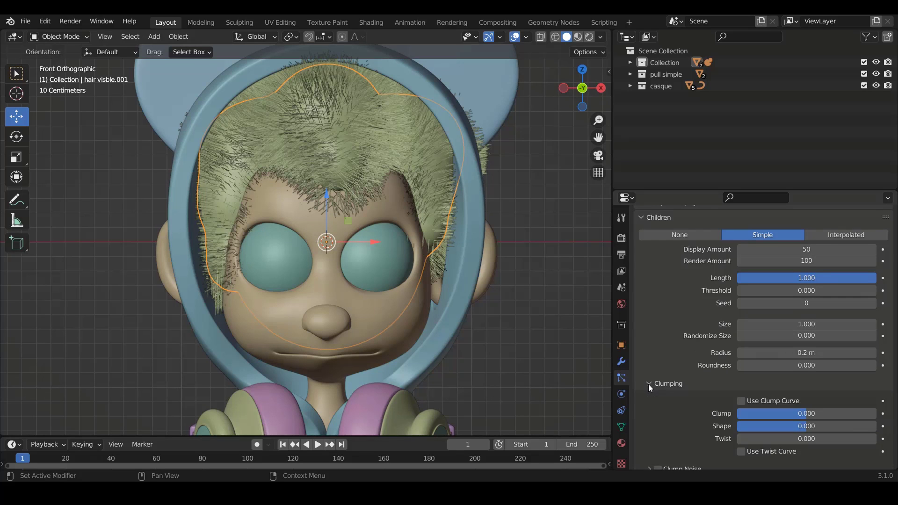
scroll(648, 383, down, 1)
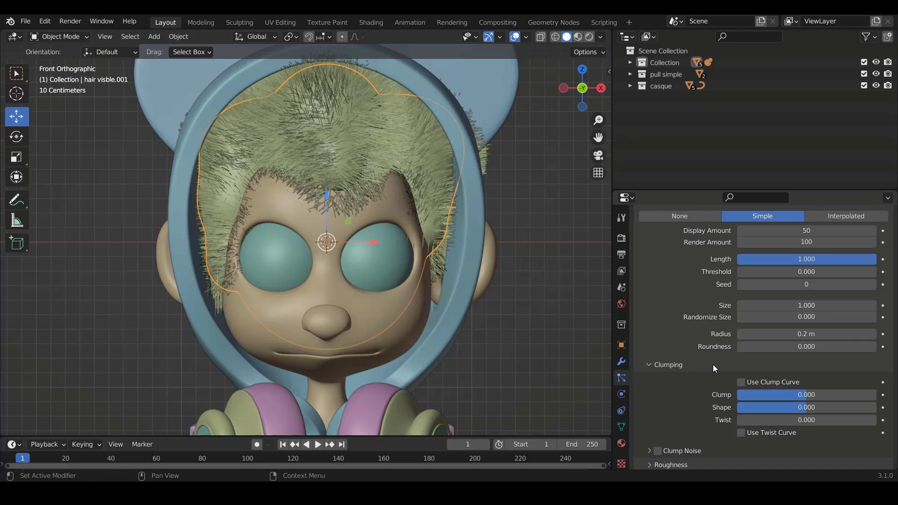
scroll(704, 347, up, 1)
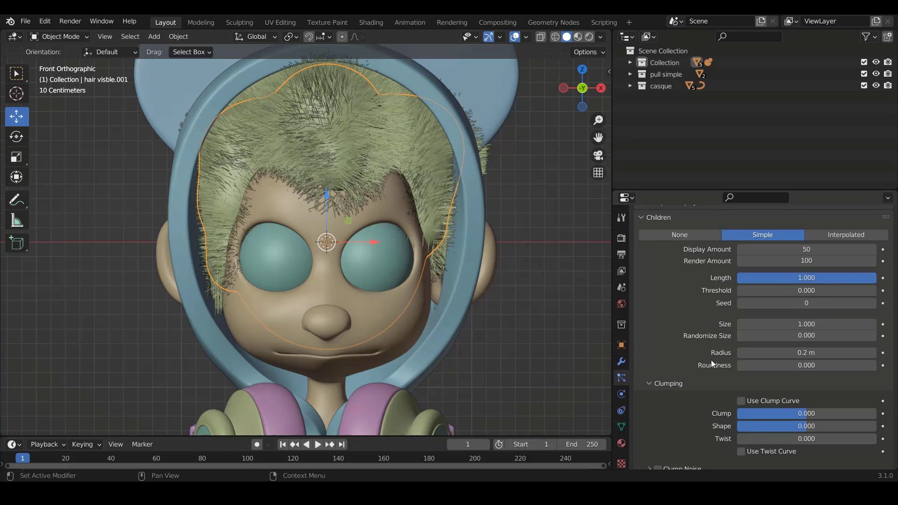
scroll(715, 359, down, 2)
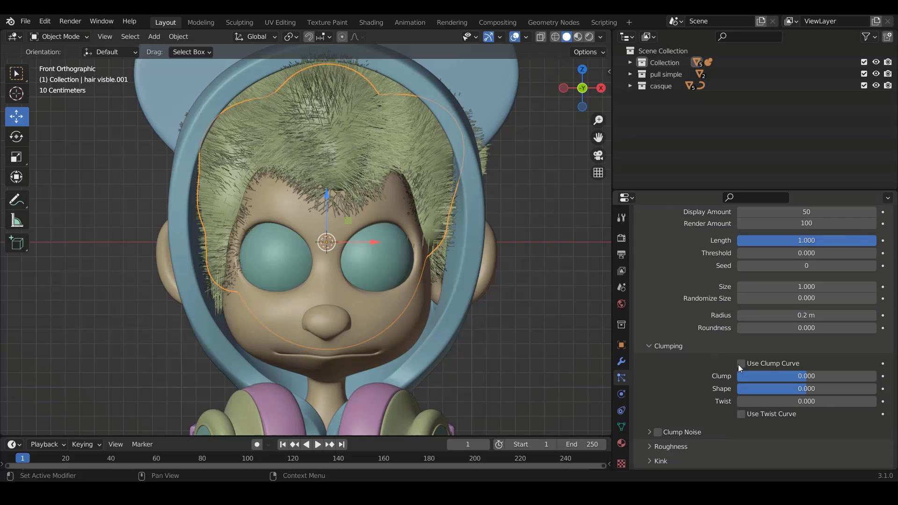
key(KP_Divide)
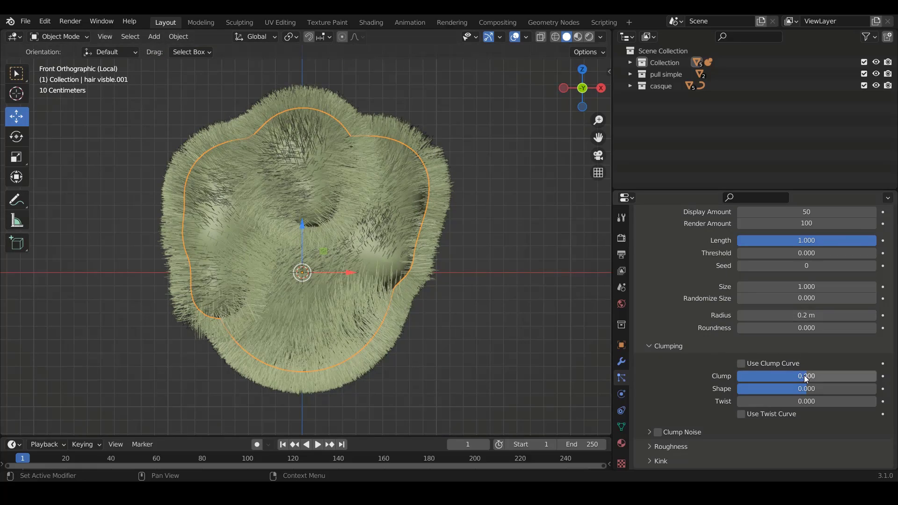
drag(805, 375, 826, 376)
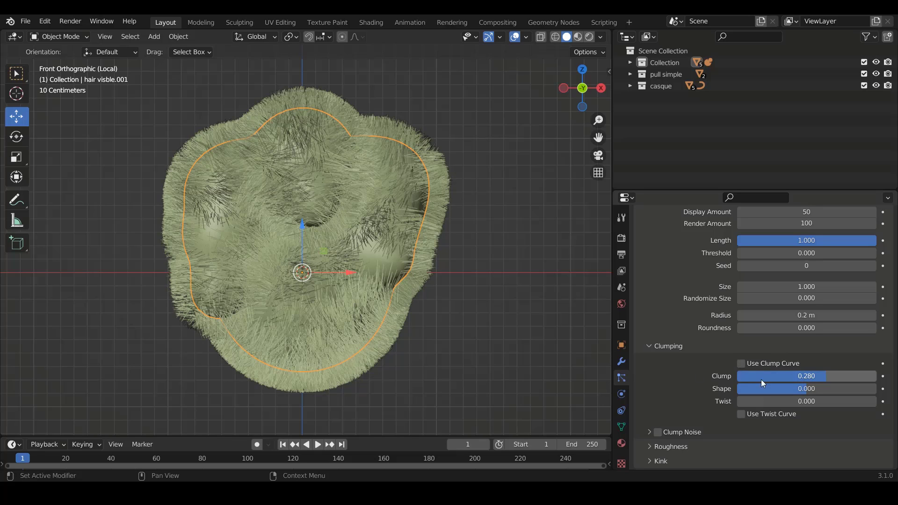
click(650, 347)
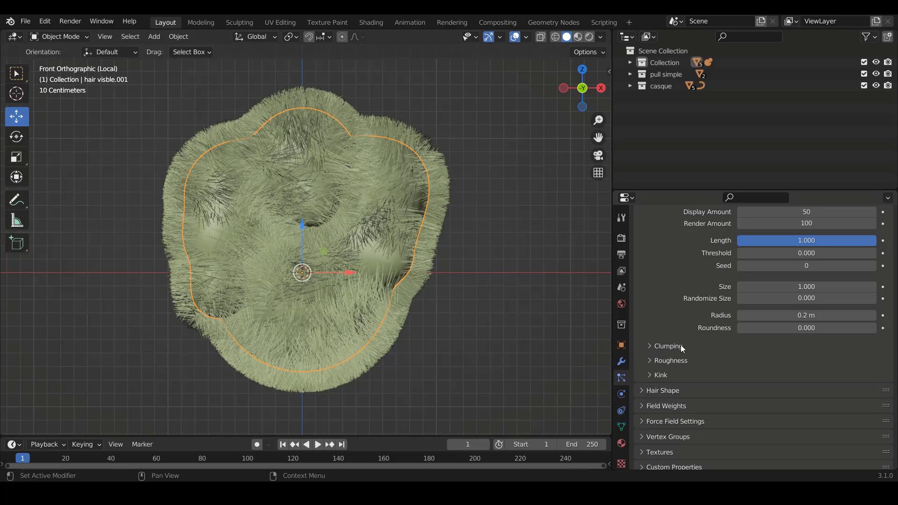
Set the Uniform roughness of the hair particle children to 0.1.
scroll(682, 327, up, 6)
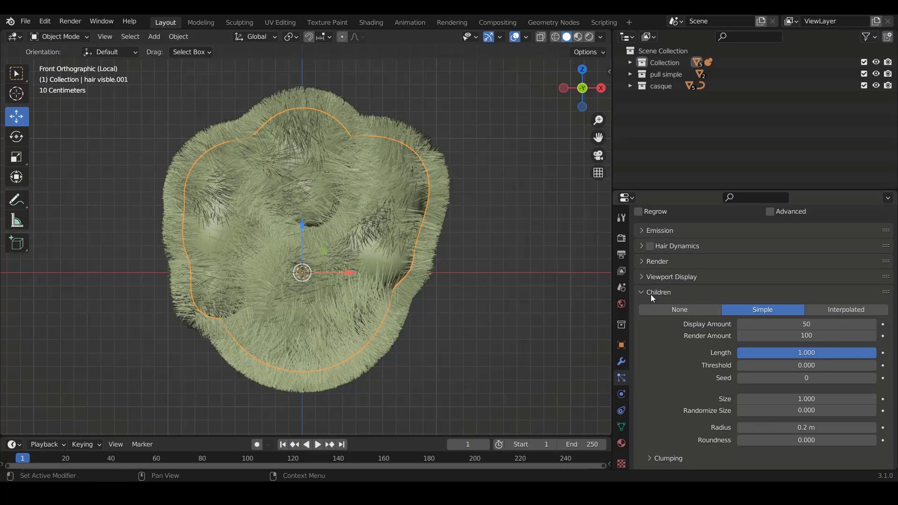
click(641, 291)
scroll(640, 292, up, 4)
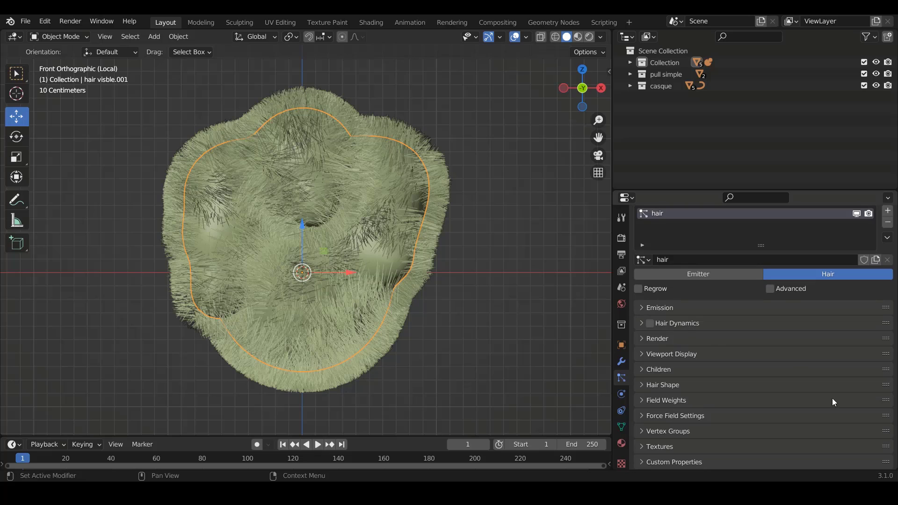
click(643, 369)
scroll(746, 364, down, 8)
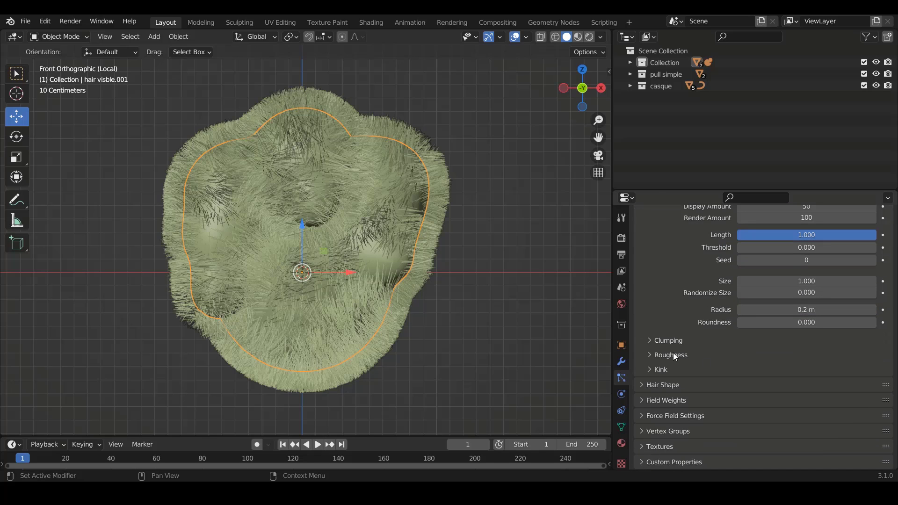
click(649, 355)
scroll(748, 359, down, 4)
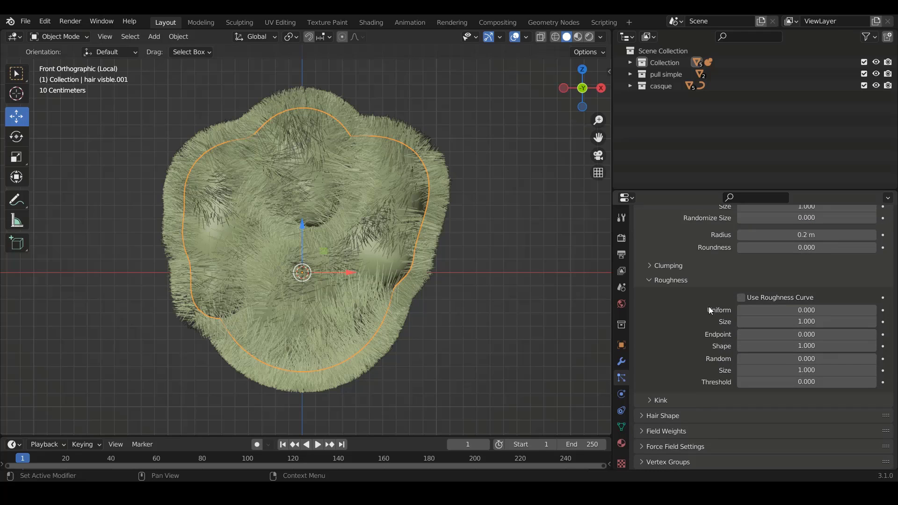
click(790, 310)
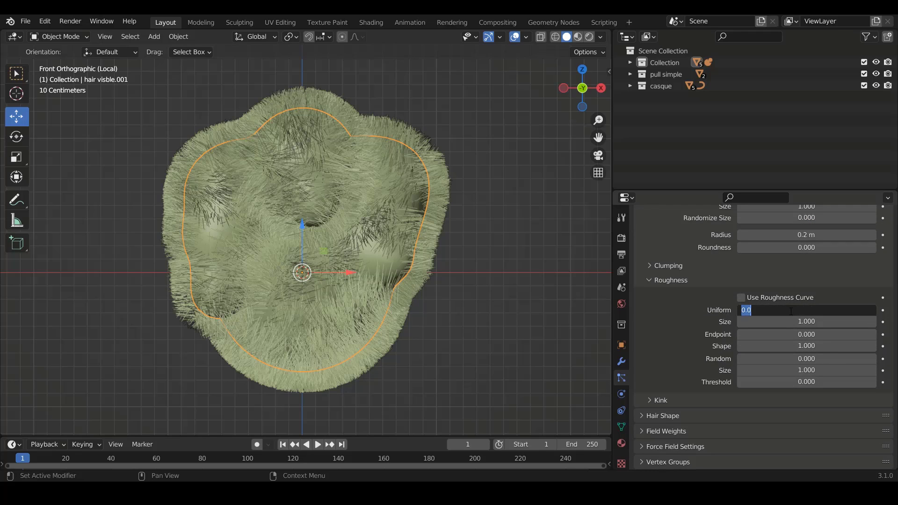
text(.1)
key(Return)
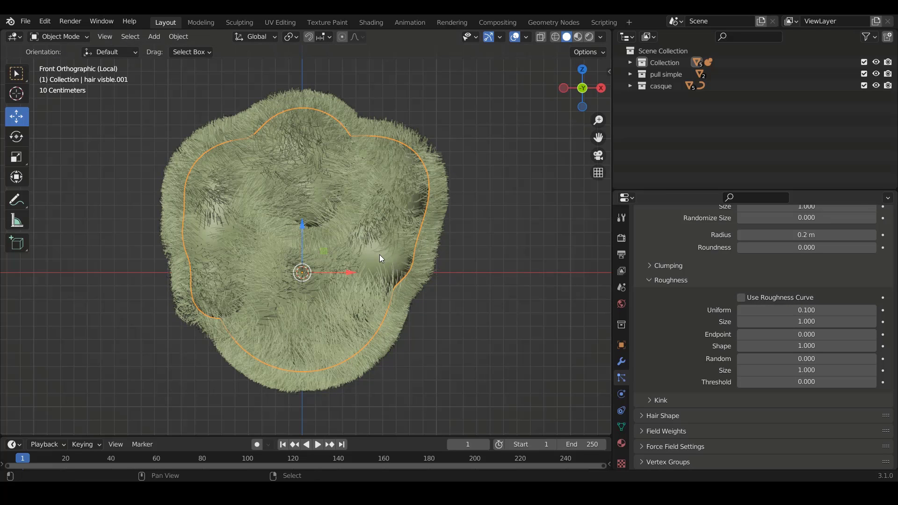
Set the Endpoint roughness of the hair children to 0.1.
shift+scroll(380, 255, up, 3)
ctrl+scroll(386, 253, down, 1)
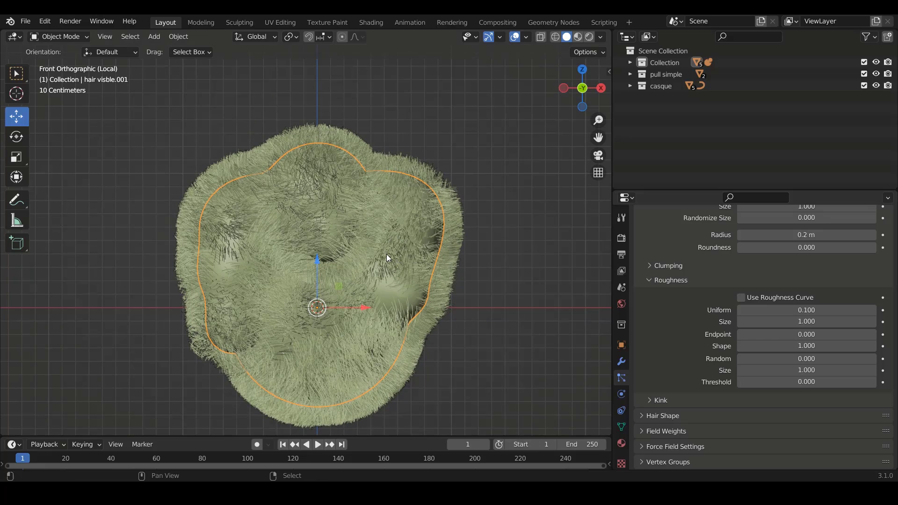
shift+scroll(386, 254, down, 3)
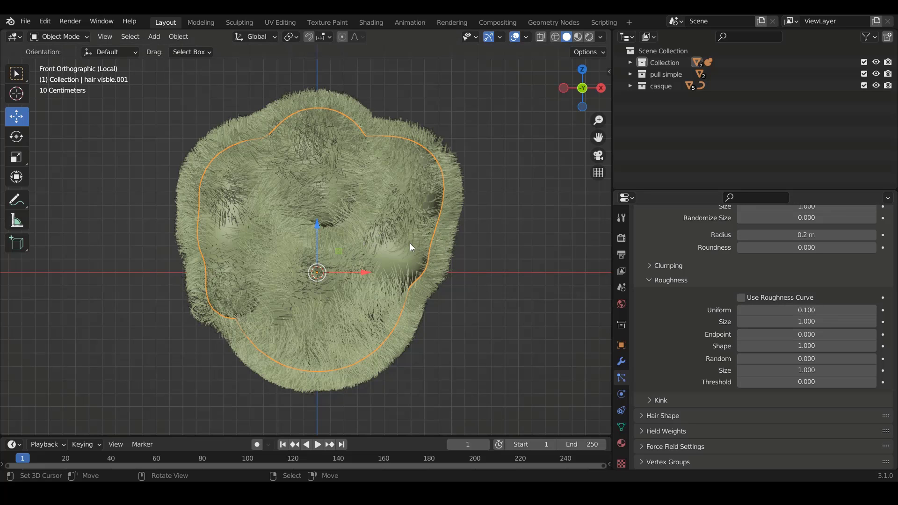
scroll(409, 244, up, 1)
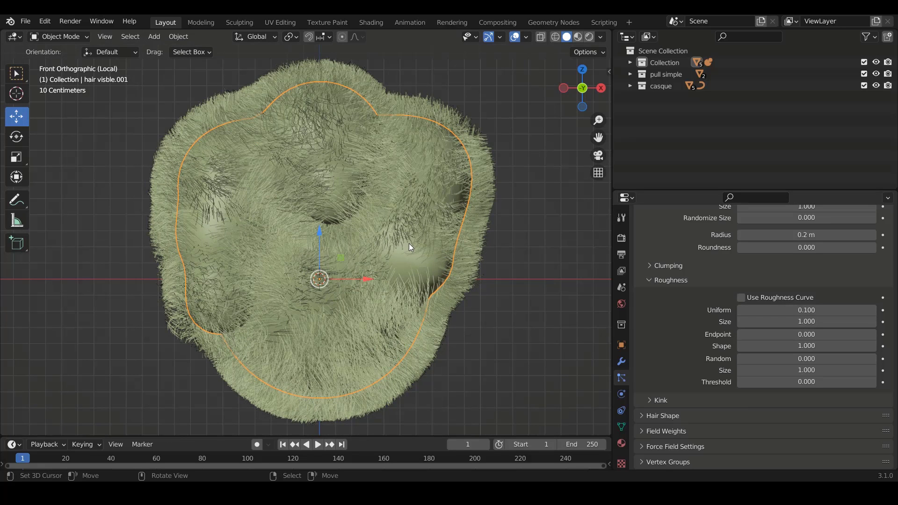
click(790, 335)
text(.1)
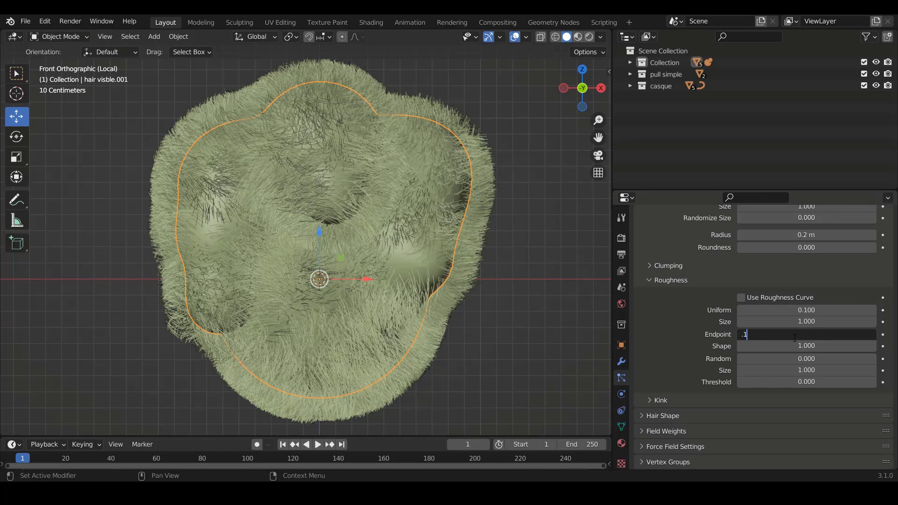
key(Return)
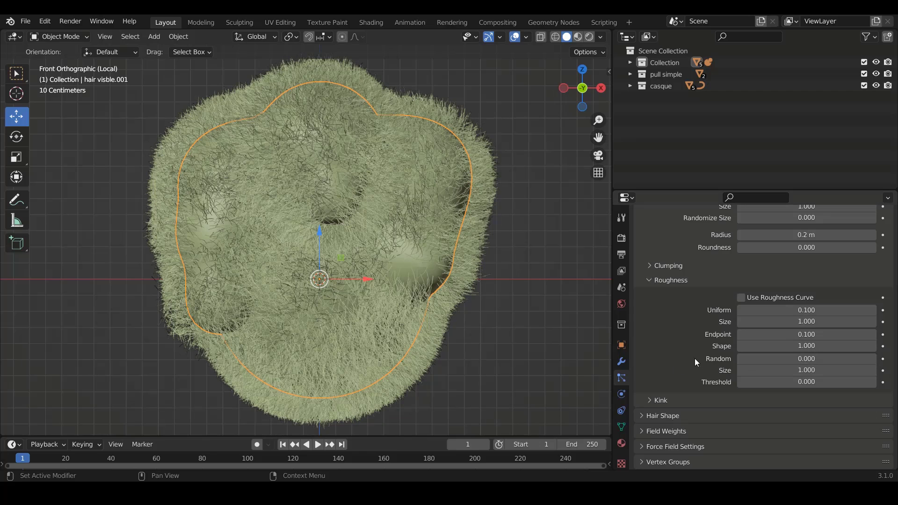
Set the Random roughness of the hair children to 0.1 and collapse the Roughness and Children settings.
click(797, 359)
text(.1)
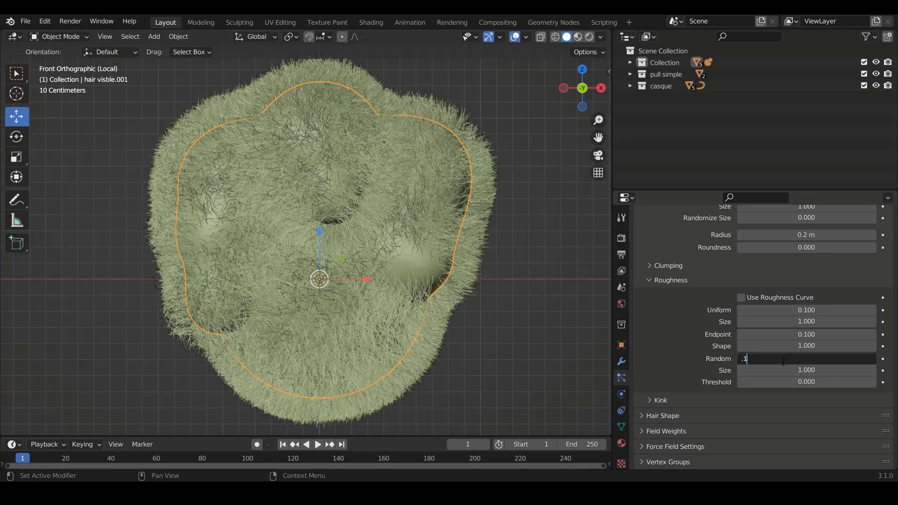
key(Return)
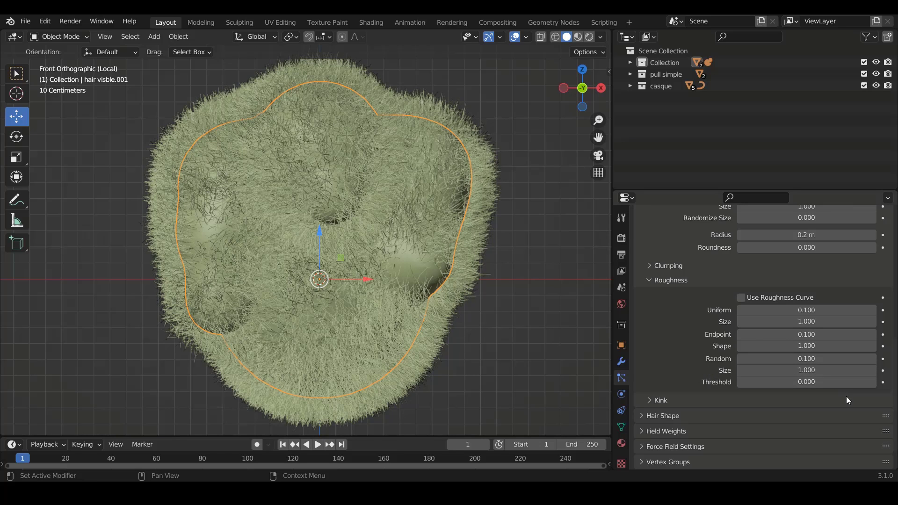
shift+scroll(420, 296, down, 2)
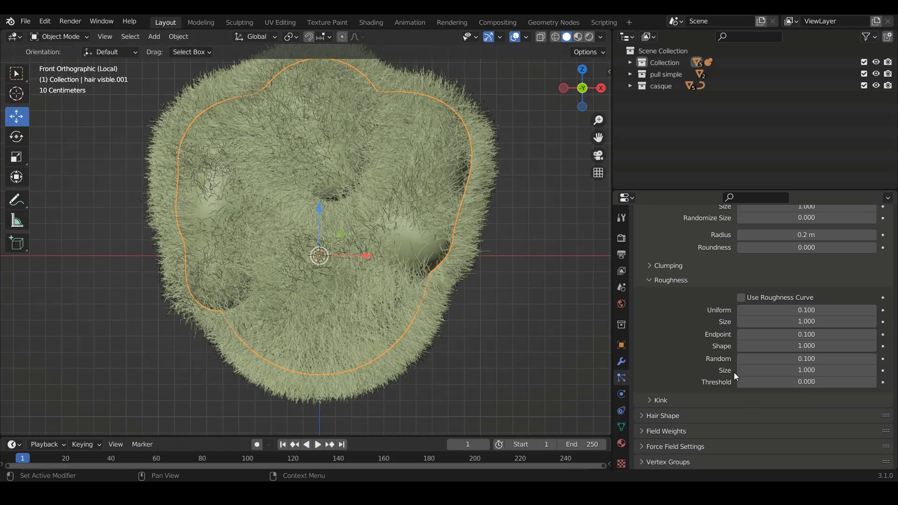
scroll(718, 359, down, 2)
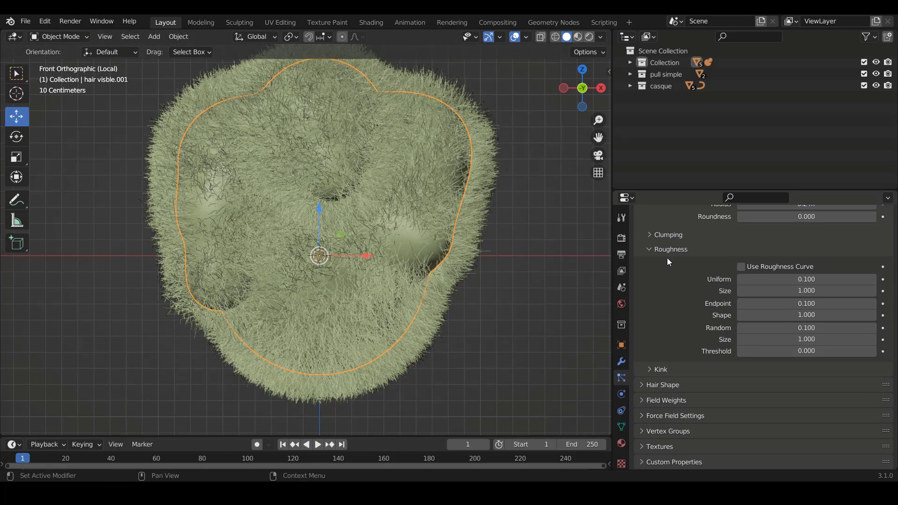
click(650, 249)
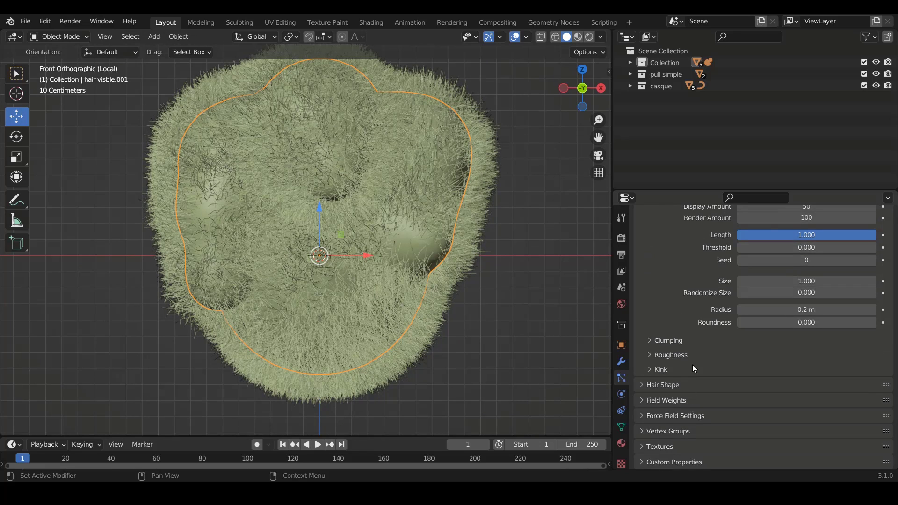
scroll(668, 290, up, 4)
click(641, 248)
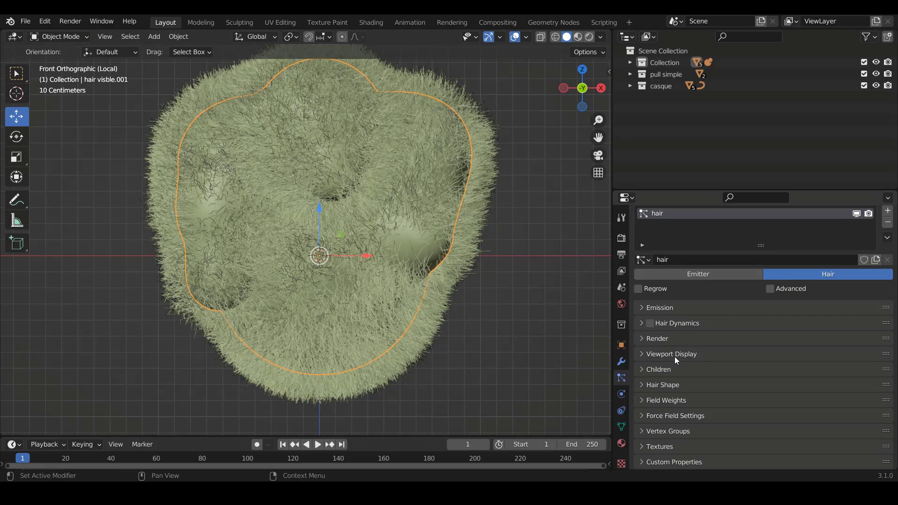
In the Hair Shape settings, set the strands' Diameter Root to 0.5 m.
click(642, 384)
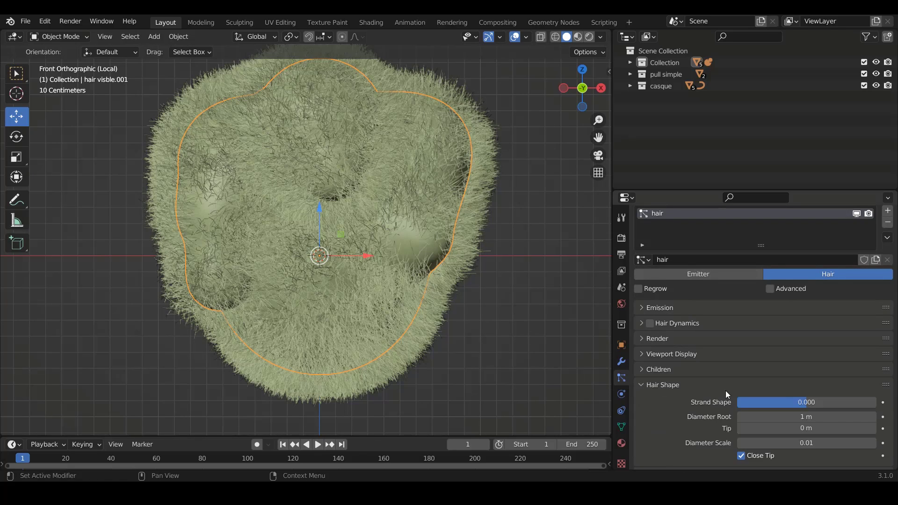
scroll(729, 390, down, 4)
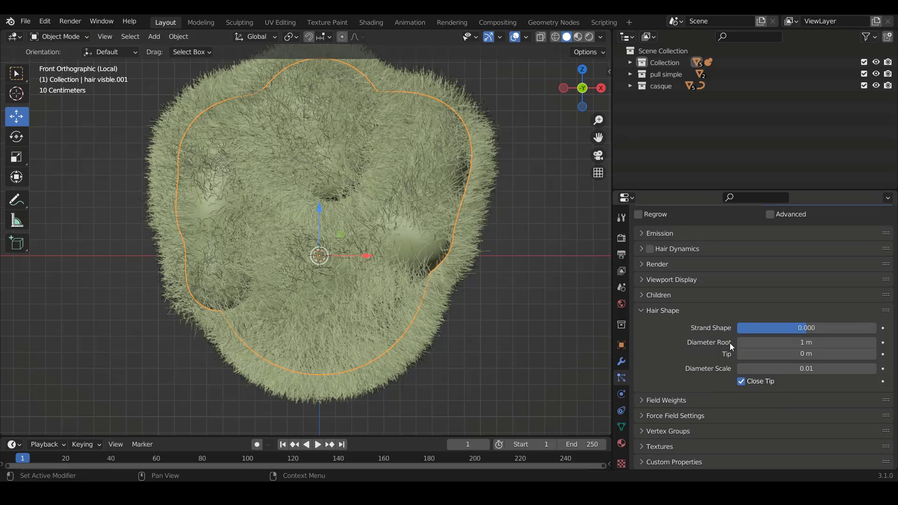
scroll(405, 256, up, 2)
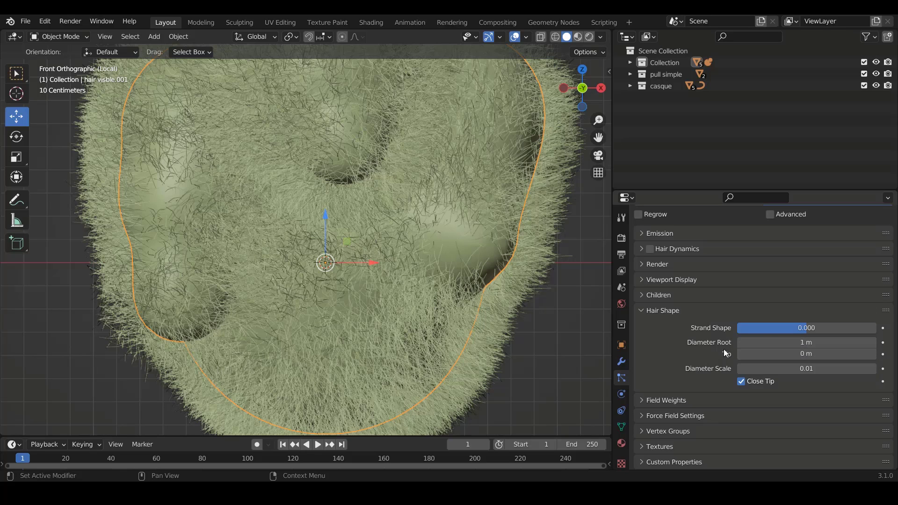
click(781, 343)
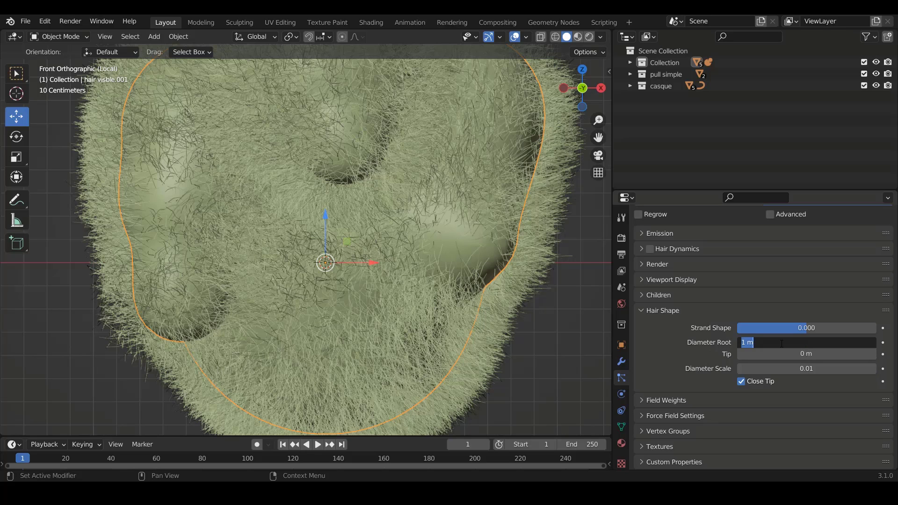
text(.5)
key(Return)
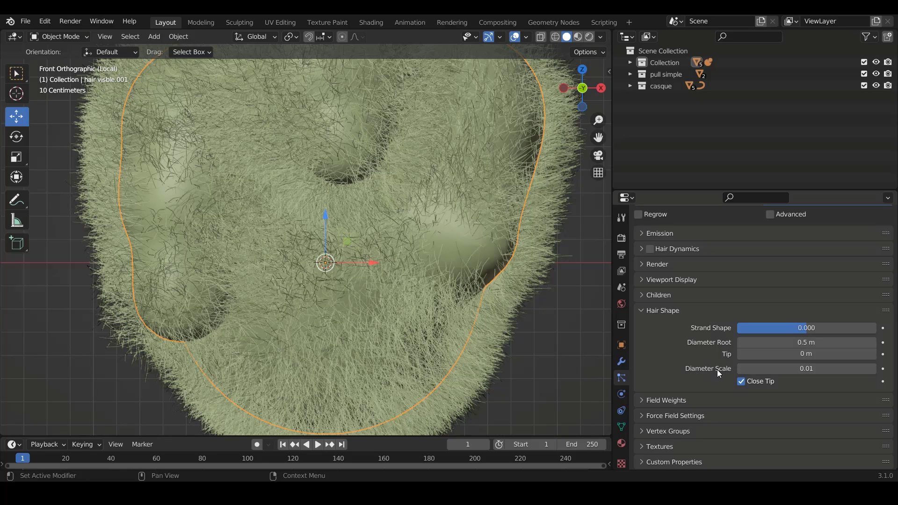
Set the hair's Diameter Scale to 0.008 and leave local view to show the whole character again.
click(777, 369)
click(778, 369)
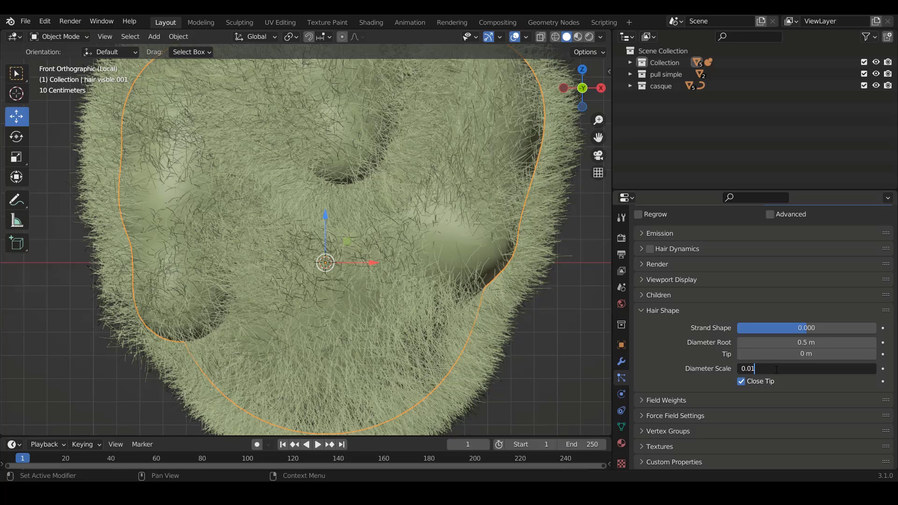
key(BackSpace)
text(08)
key(Return)
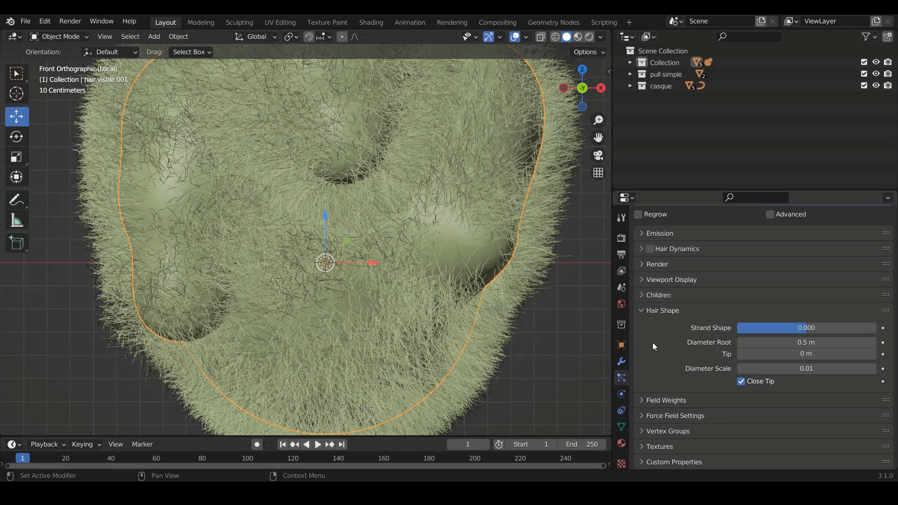
scroll(276, 239, down, 4)
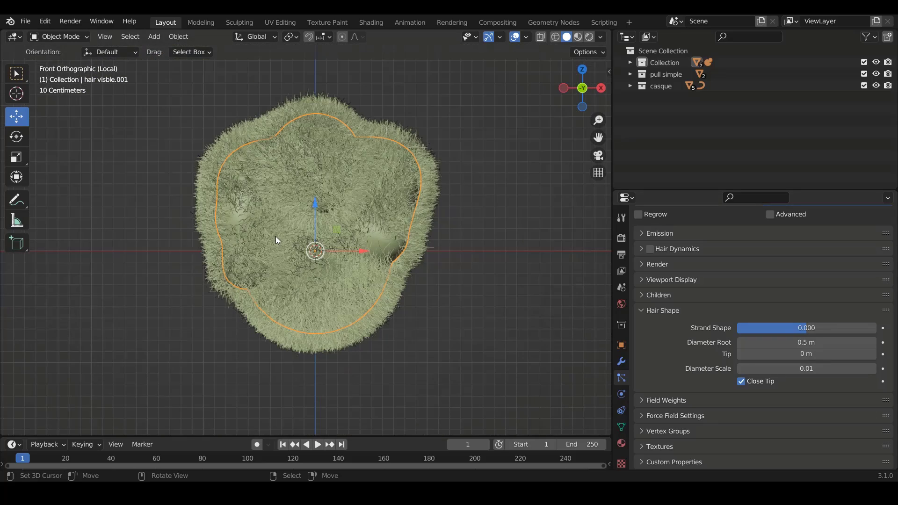
key(KP_Divide)
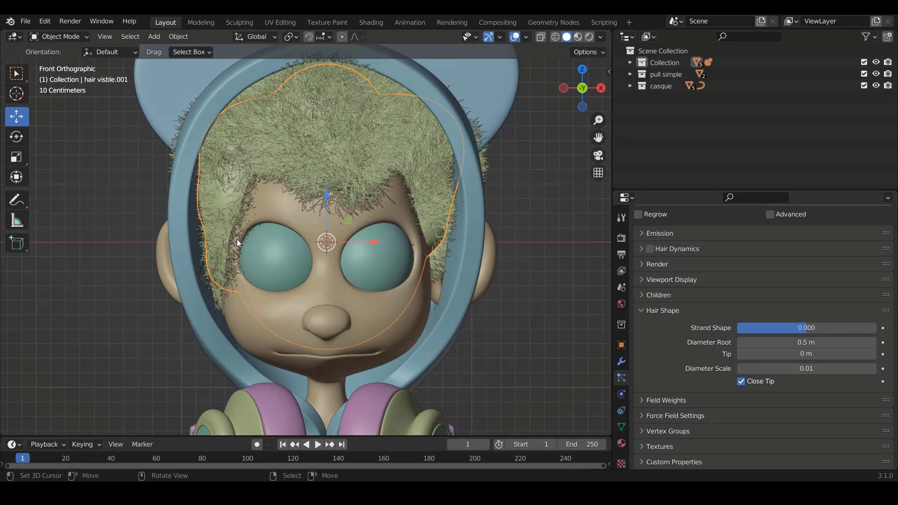
Preview the head and its hair in rendered shading and return to solid shading.
shift+middle_drag(237, 239, 262, 233)
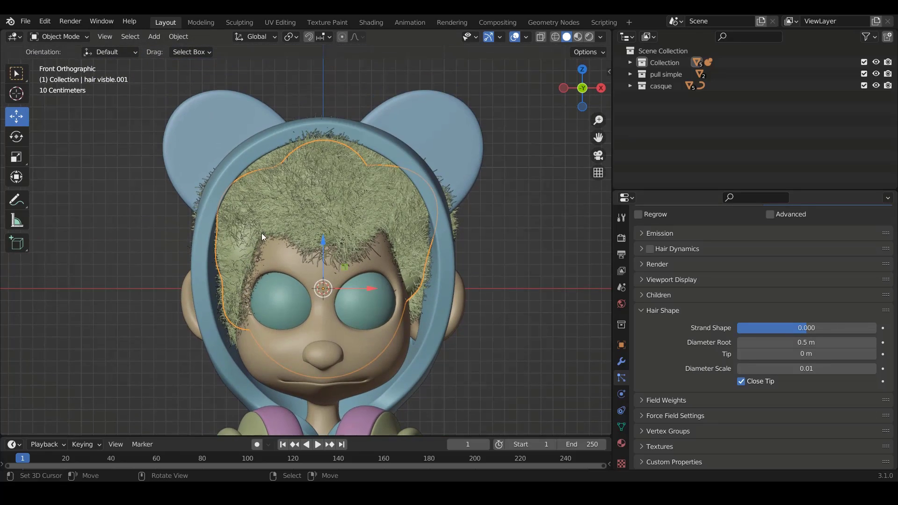
click(590, 37)
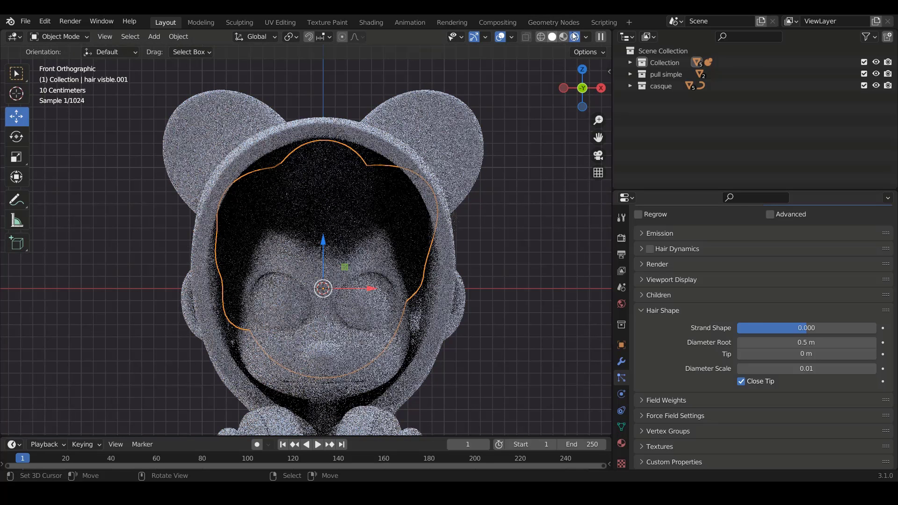
click(552, 38)
scroll(393, 212, up, 1)
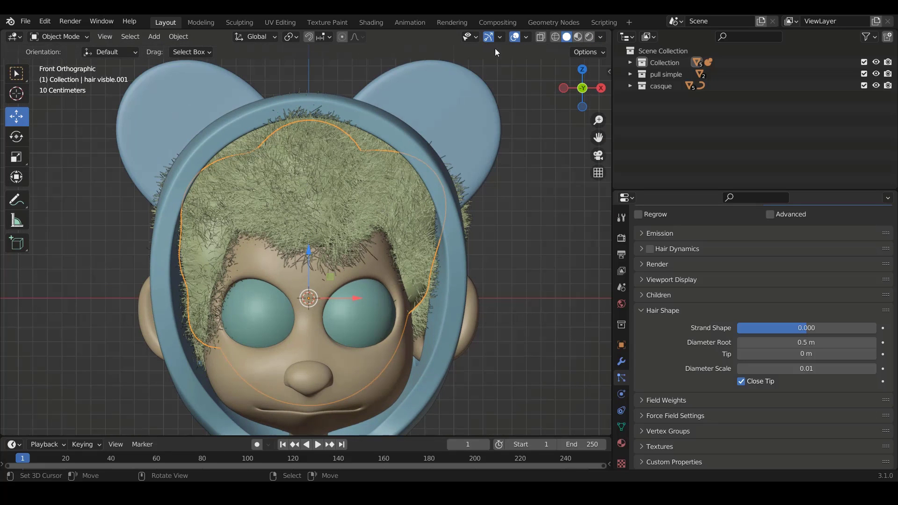
Set the Cycles render device to GPU Compute in the render settings.
click(622, 237)
scroll(723, 313, up, 5)
scroll(723, 316, up, 1)
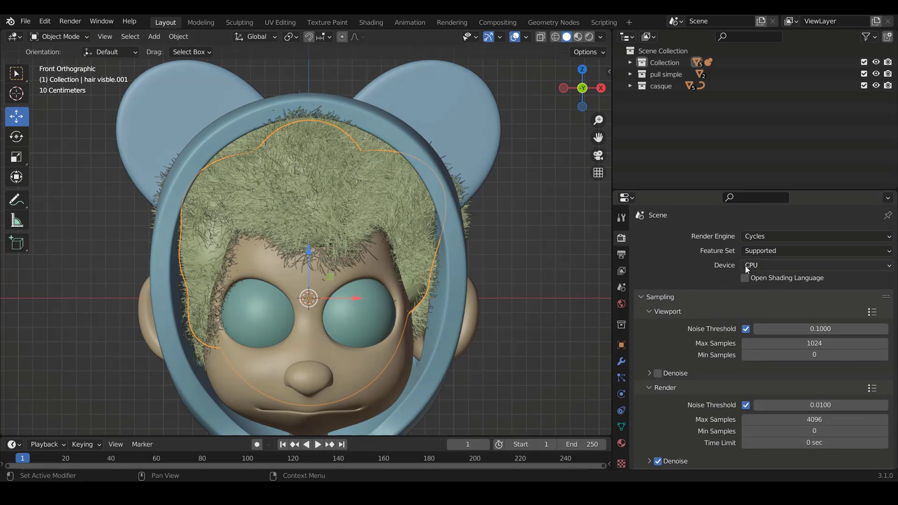
click(762, 263)
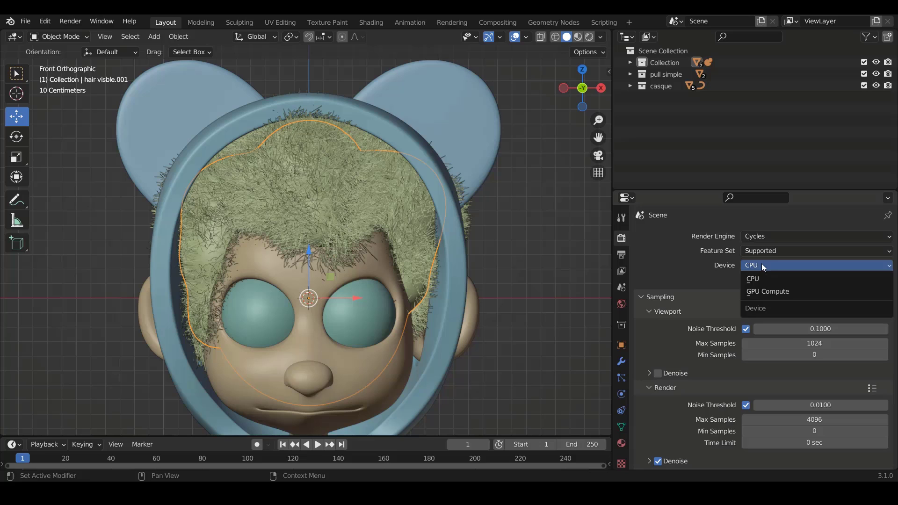
click(762, 293)
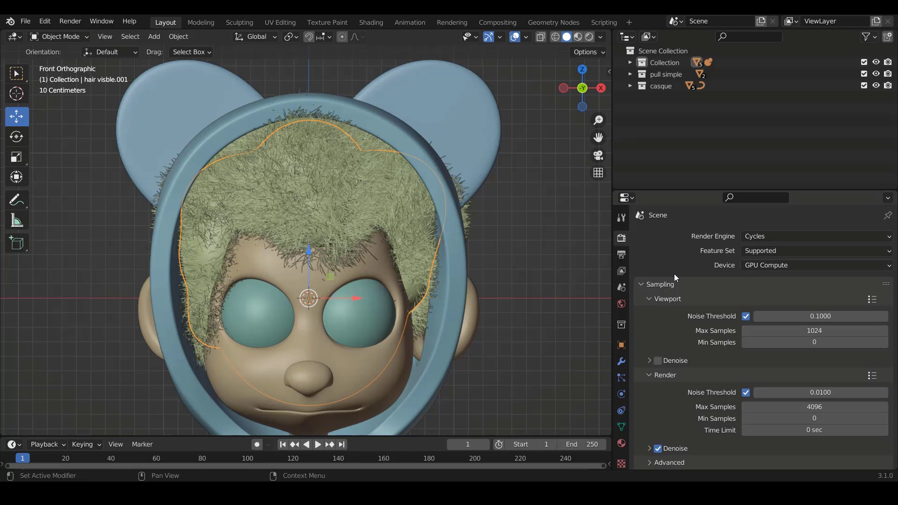
Preview the deselected character in rendered shading, show the World surface settings, and examine the hood from behind.
ctrl+scroll(349, 274, down, 1)
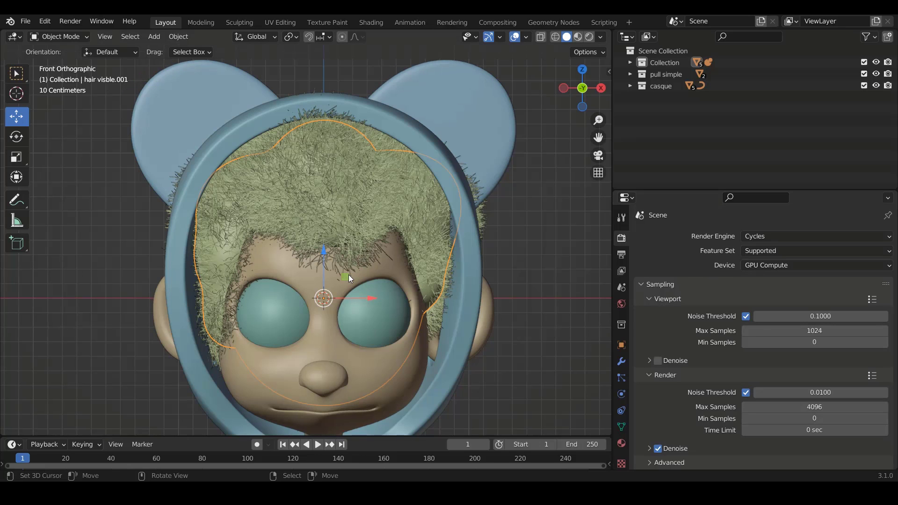
click(590, 37)
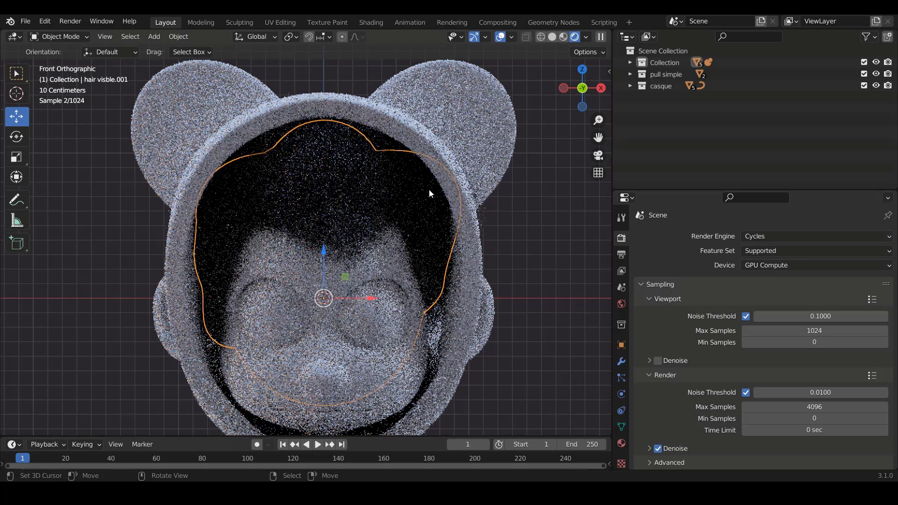
key(alt+a)
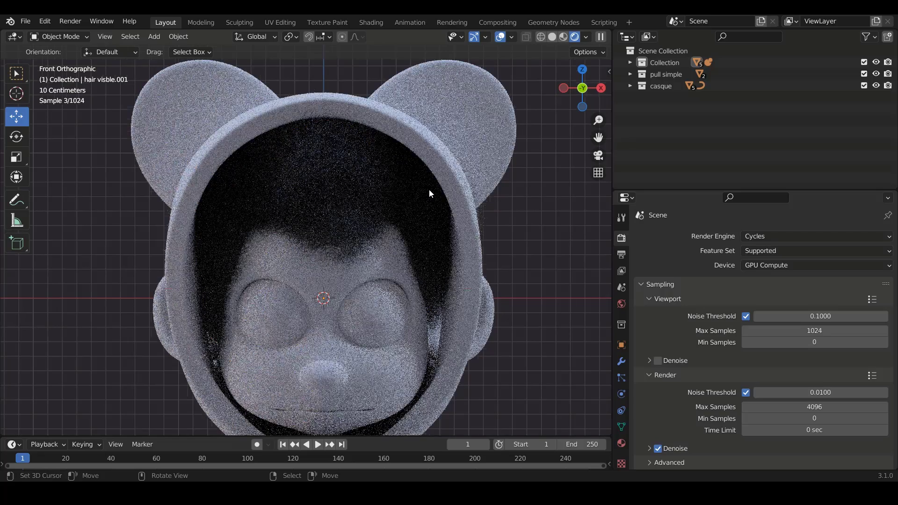
scroll(429, 189, down, 2)
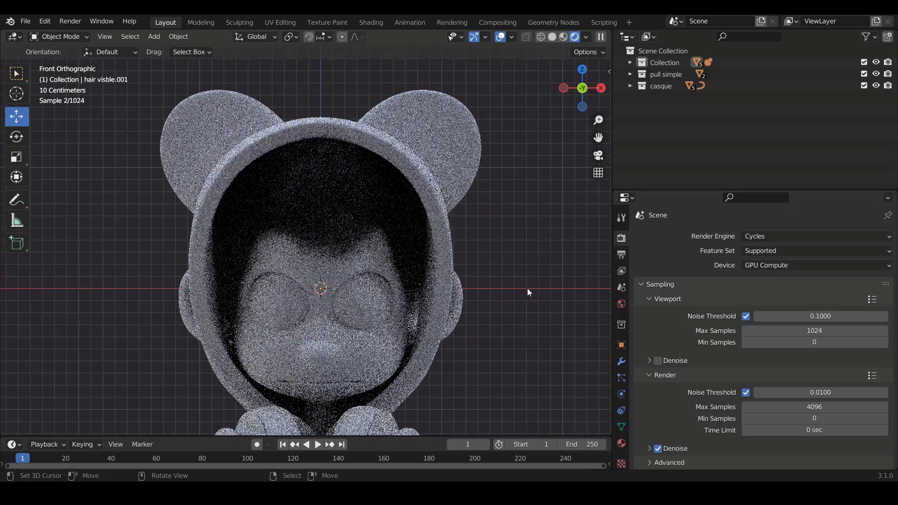
click(622, 304)
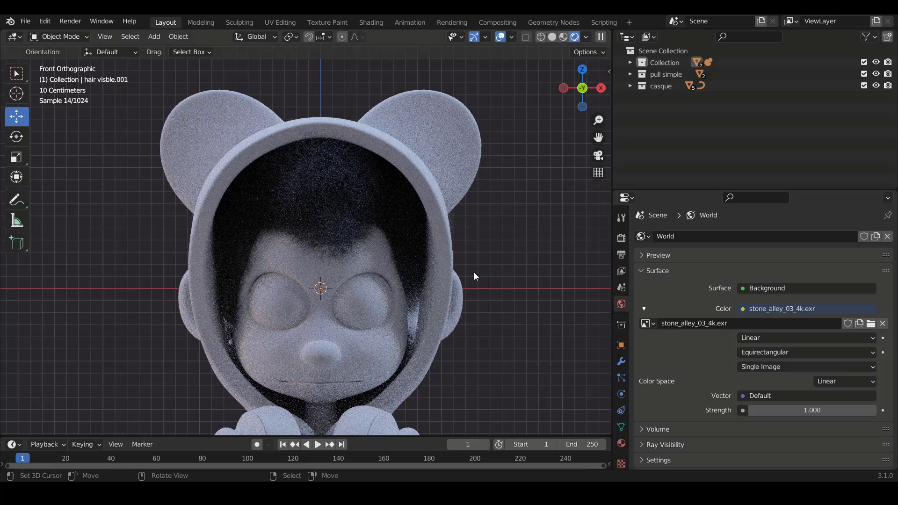
scroll(480, 273, down, 1)
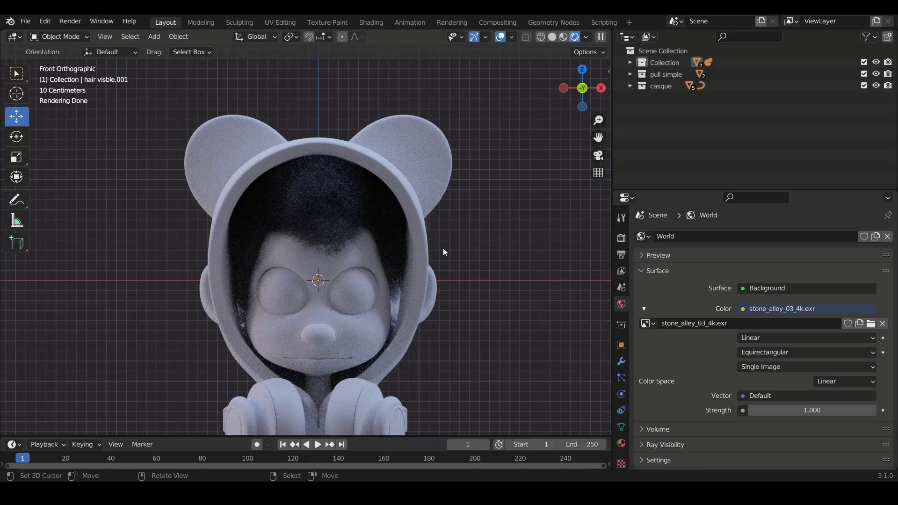
middle_drag(490, 232, 296, 231)
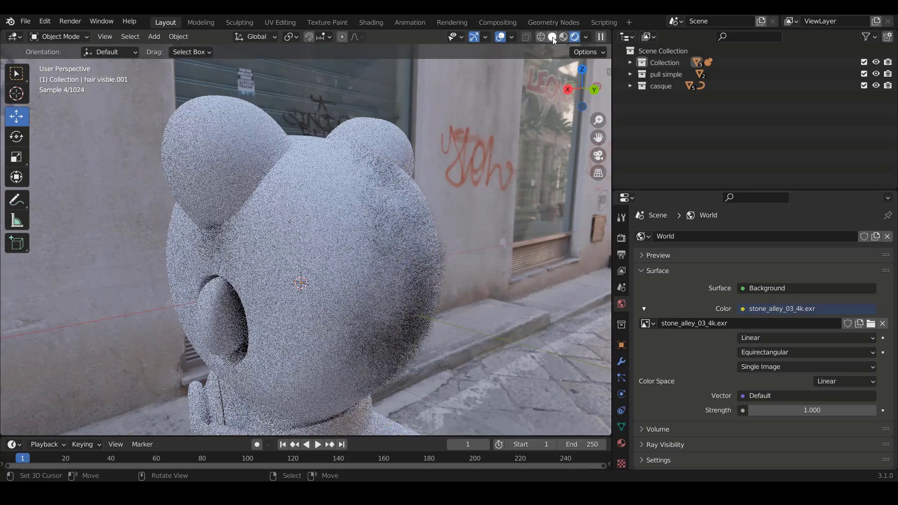
Return to solid shading and select the hair mesh in front view, after checking the strands piercing the hood.
click(552, 38)
mouse_move(414, 338)
middle_down()
mouse_move(420, 288)
mouse_move(444, 336)
mouse_move(385, 291)
middle_up()
click(347, 201)
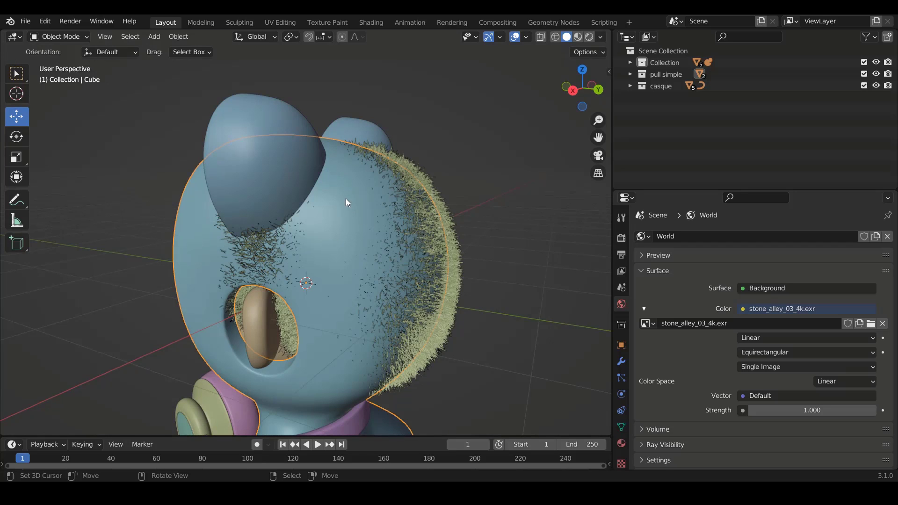
middle_drag(344, 251, 368, 211)
click(349, 190)
key(KP_1)
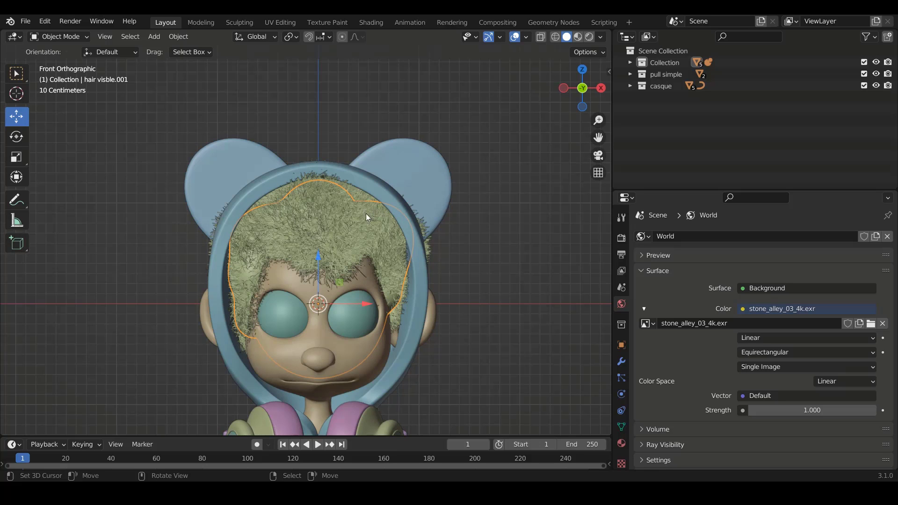
Switch the hair mesh to Particle Edit mode, after checking the hair from the side and front.
key(KP_3)
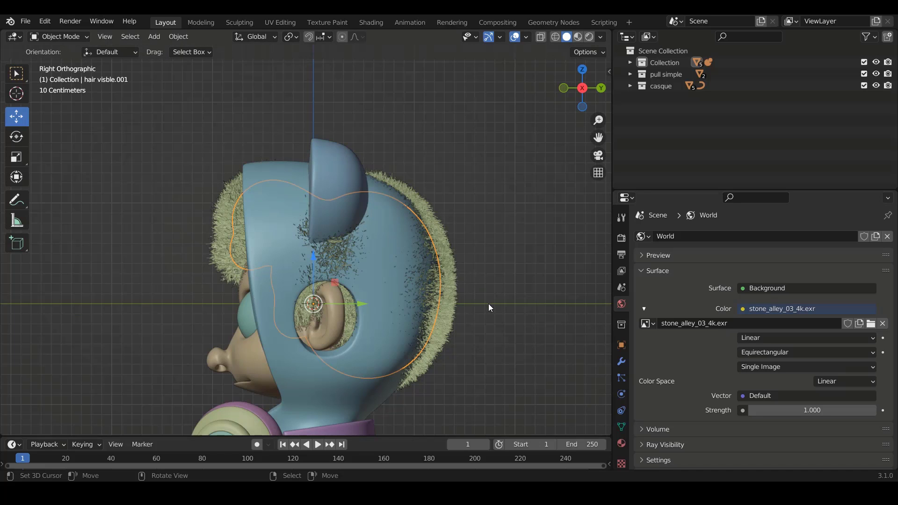
shift+scroll(433, 292, down, 3)
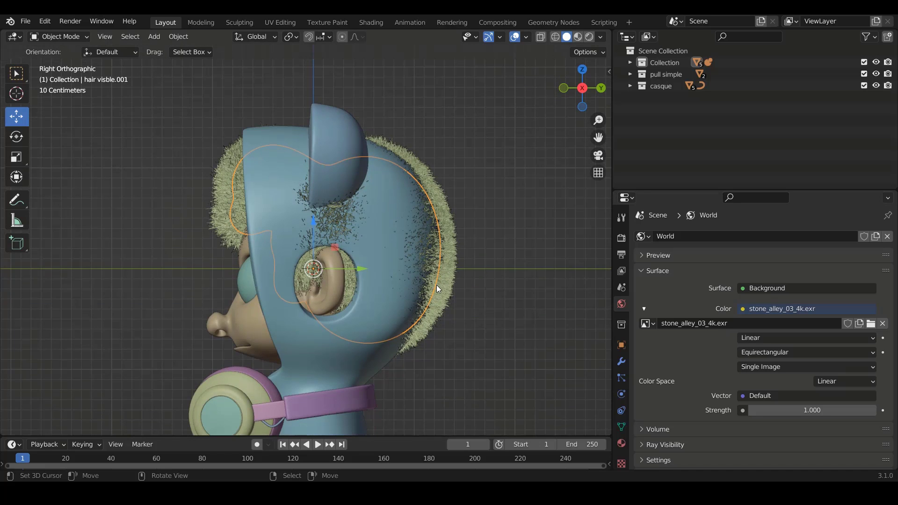
click(52, 37)
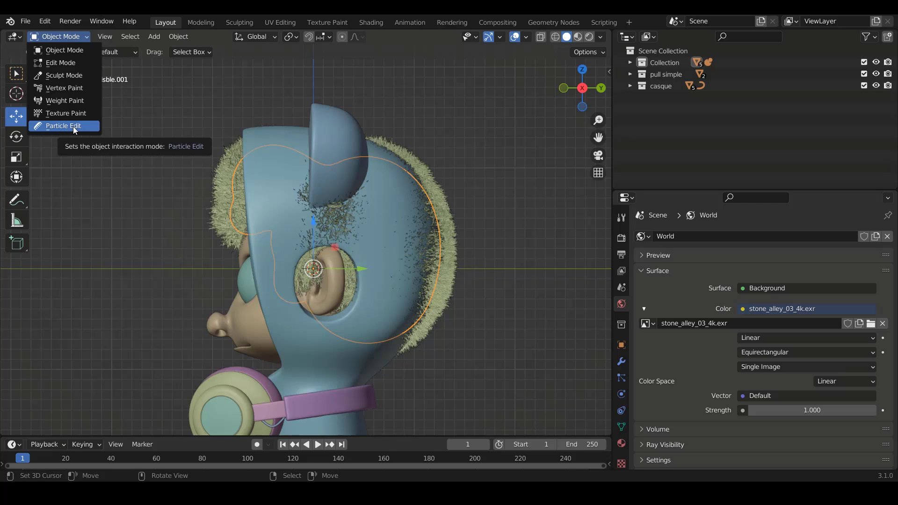
middle_drag(240, 201, 312, 201)
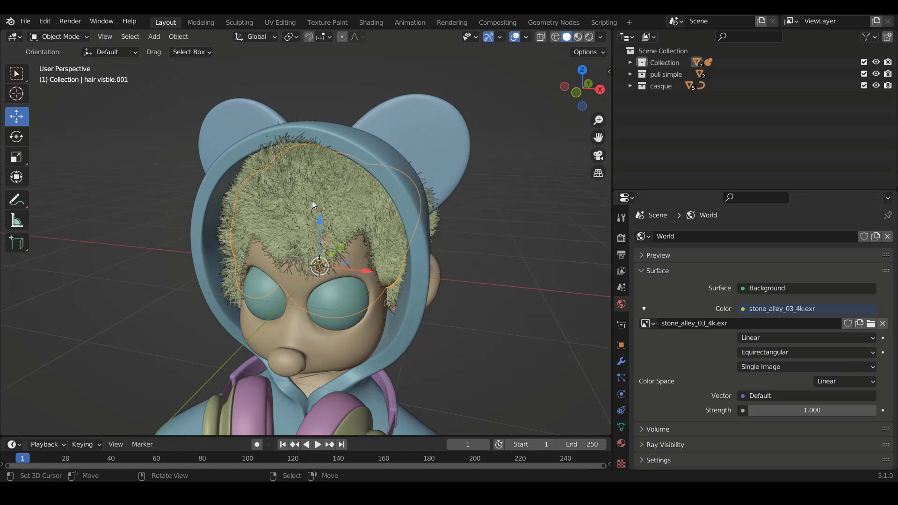
click(74, 35)
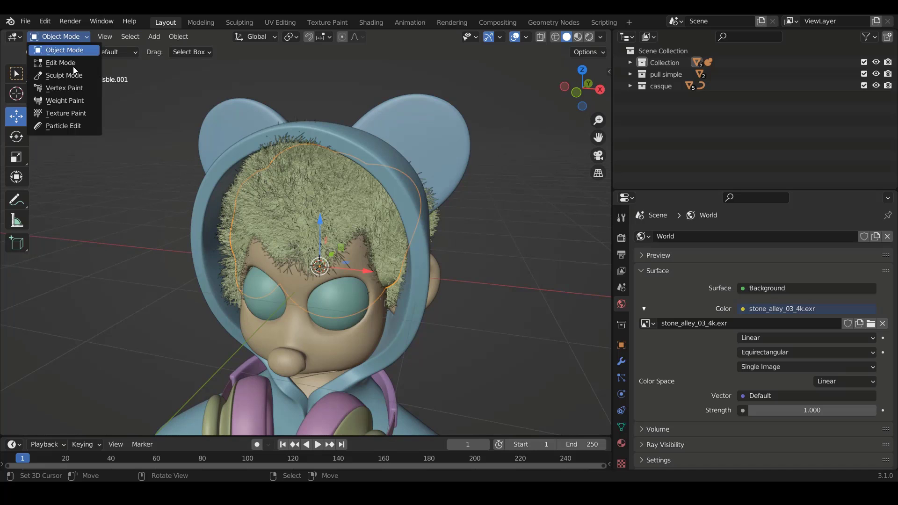
click(76, 125)
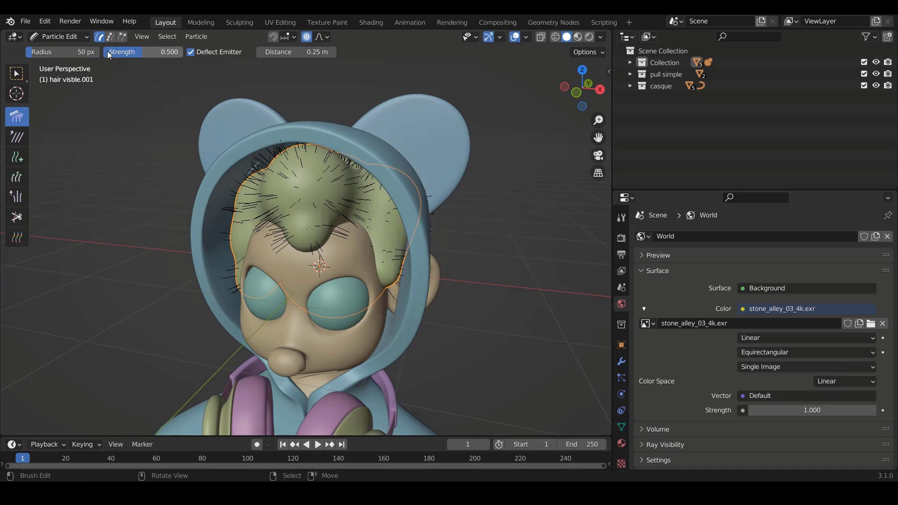
Show the hair guides in front view and set the particle selection mode to Tip.
middle_drag(177, 71, 337, 130)
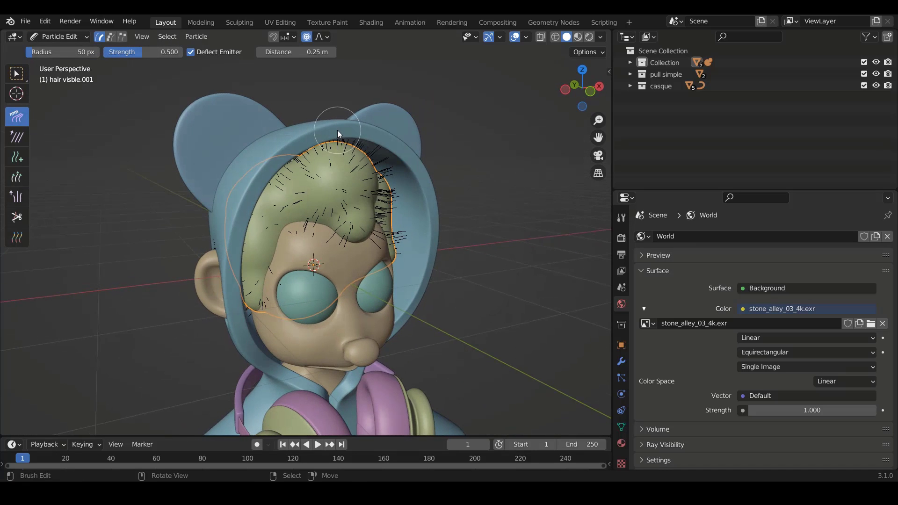
key(KP_1)
scroll(361, 156, up, 2)
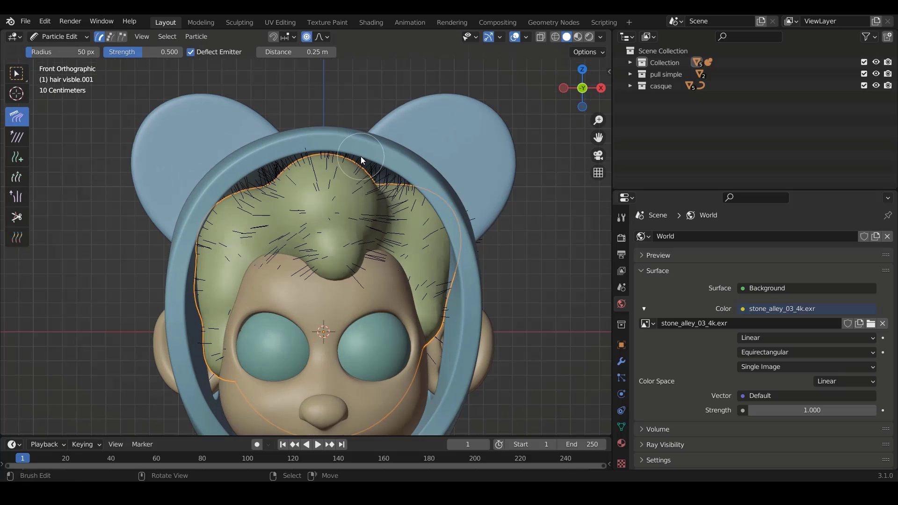
click(112, 38)
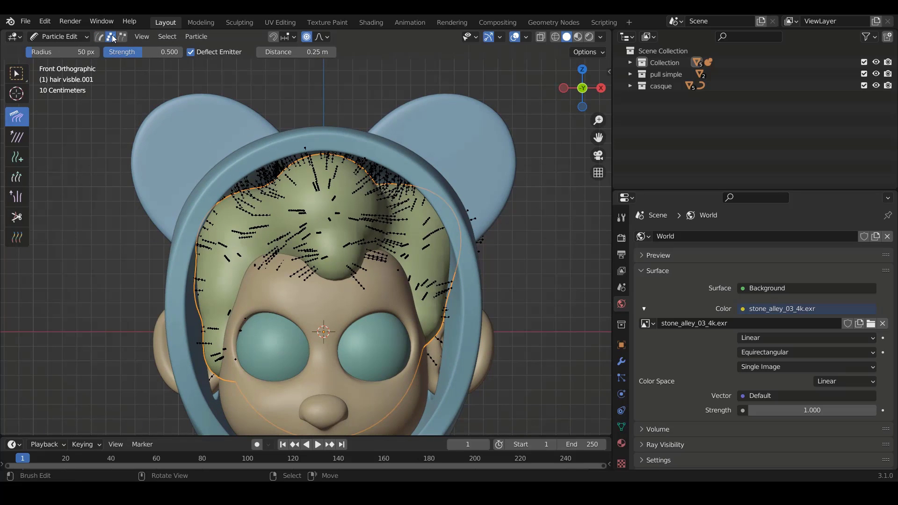
click(123, 38)
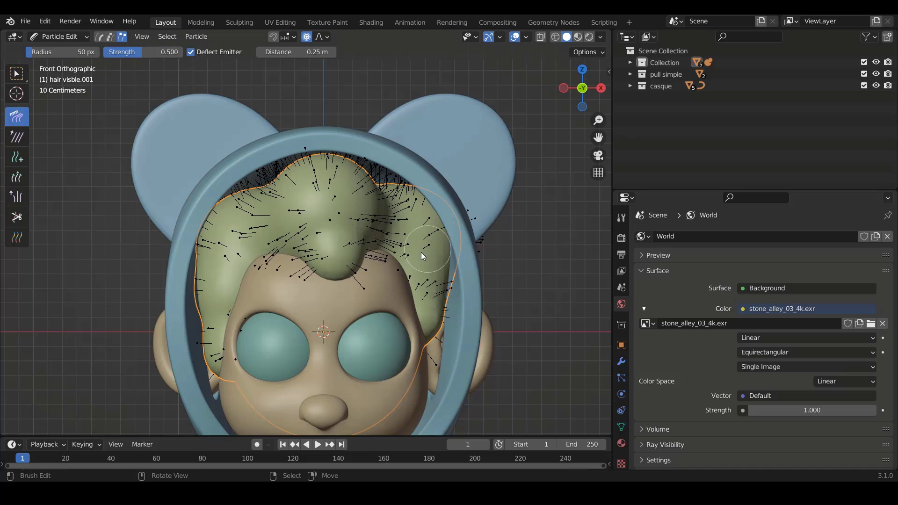
In right view, set the Comb brush's radius to 124 px.
middle_drag(349, 285, 300, 282)
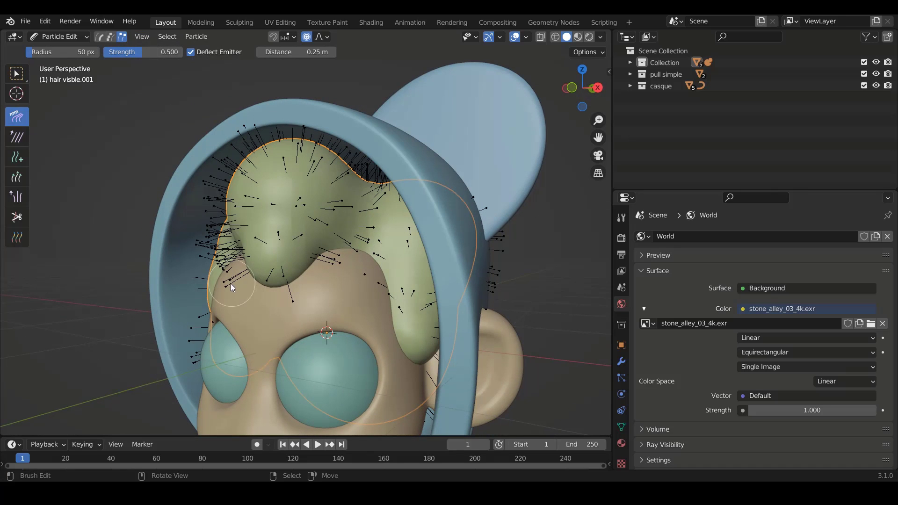
key(KP_3)
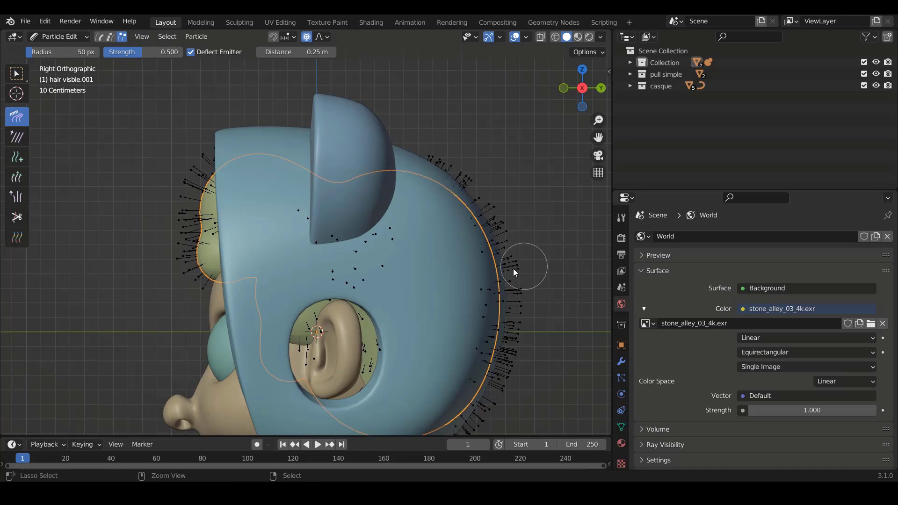
shift+middle_drag(513, 269, 410, 267)
scroll(435, 266, down, 2)
shift+scroll(425, 275, down, 5)
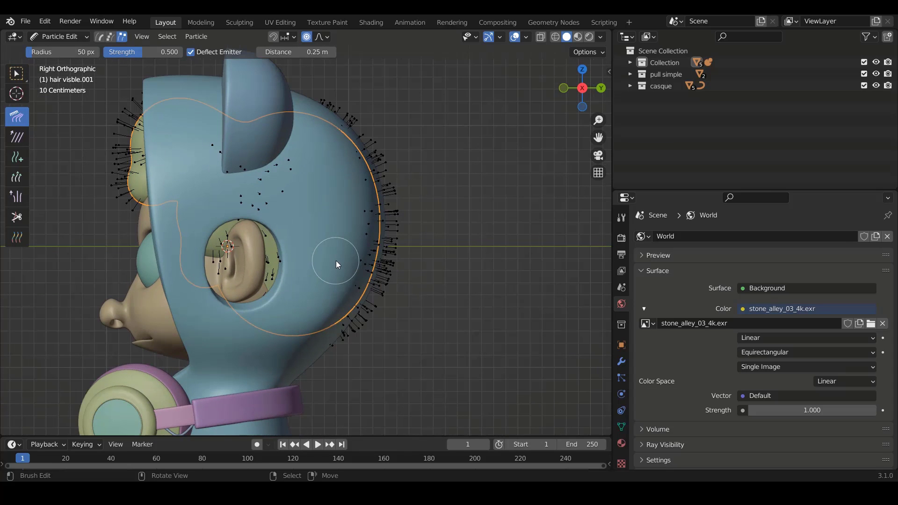
scroll(424, 282, down, 1)
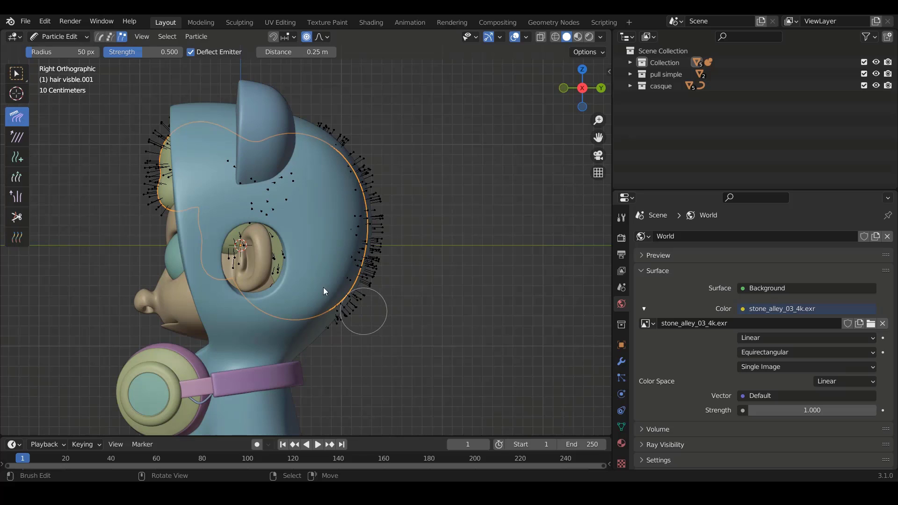
click(392, 342)
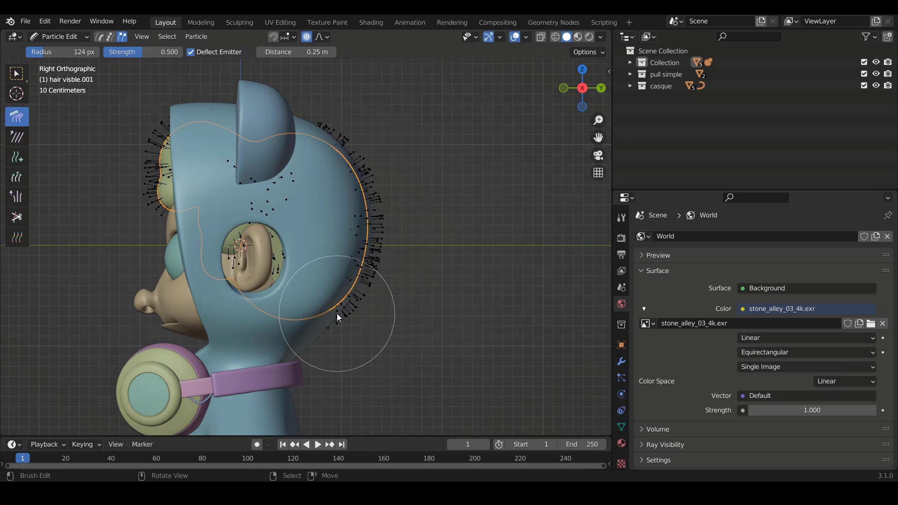
In right view, set the Comb brush's radius to 169 px and its strength to 0.278.
middle_drag(428, 282, 214, 261)
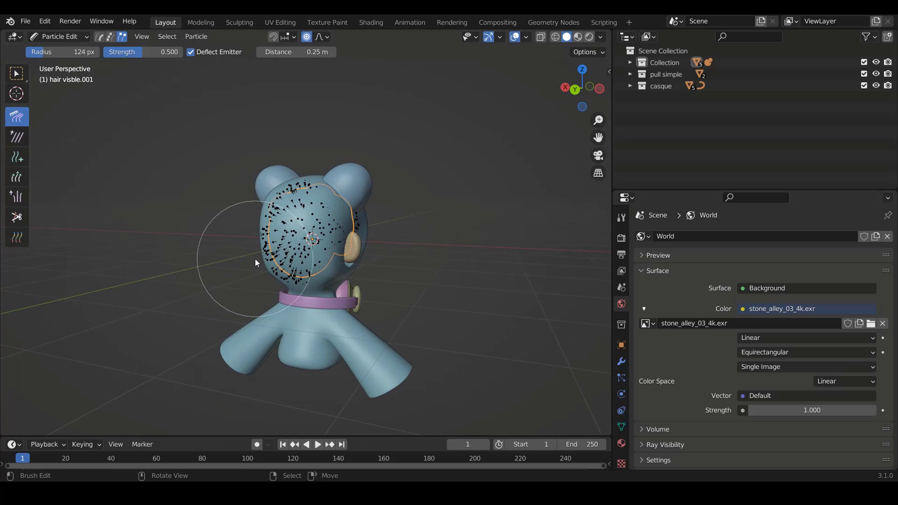
key(KP_3)
scroll(496, 289, up, 4)
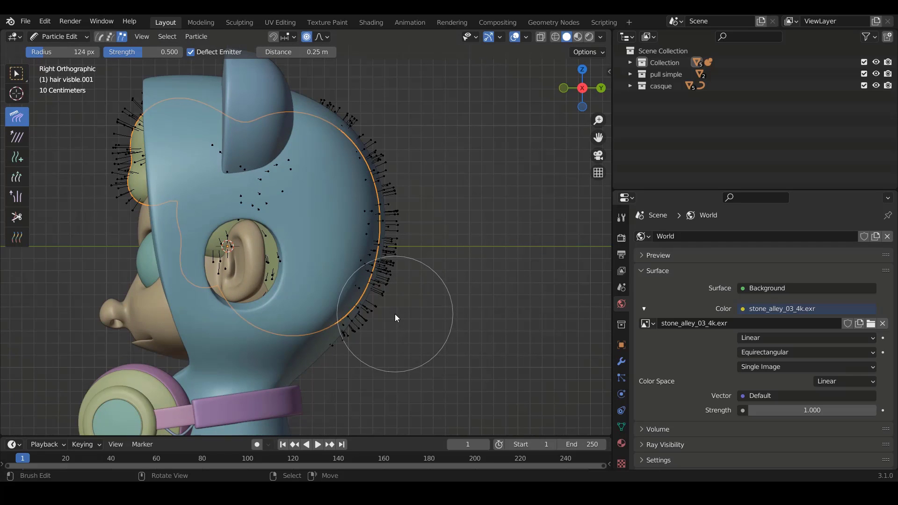
key(f)
click(417, 356)
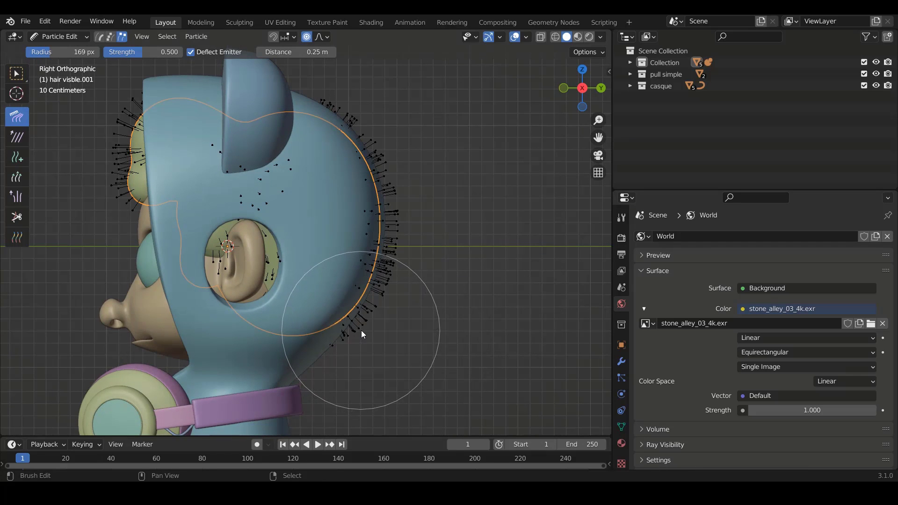
key(shift+f)
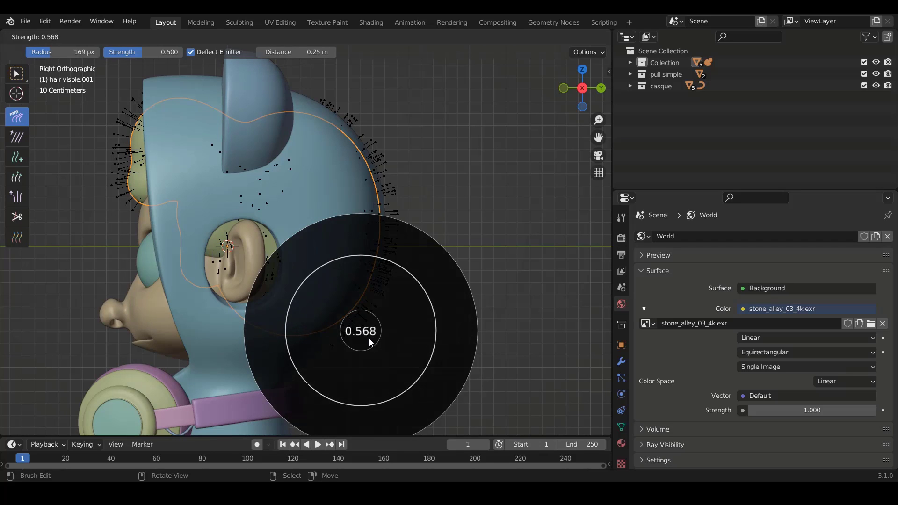
click(338, 335)
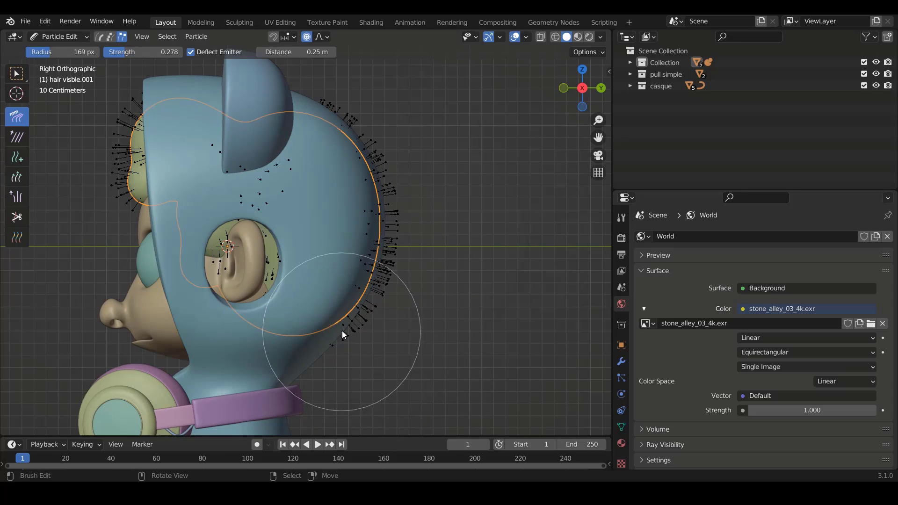
Comb the hair guides sticking out behind the hood toward its surface in right view, keeping the brush radius at 169 px.
mouse_move(341, 338)
mouse_down()
mouse_move(360, 330)
mouse_move(346, 319)
mouse_move(376, 286)
mouse_move(350, 322)
mouse_move(377, 268)
mouse_up()
key(f)
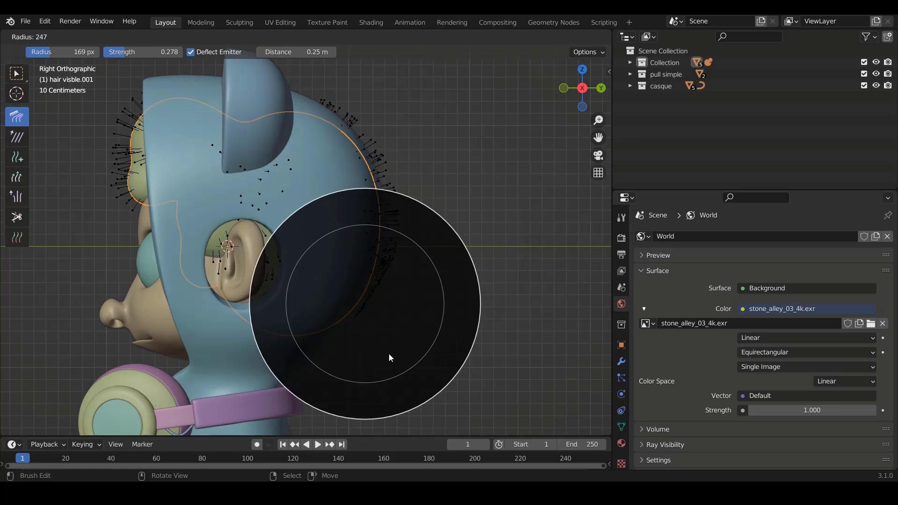
key(Escape)
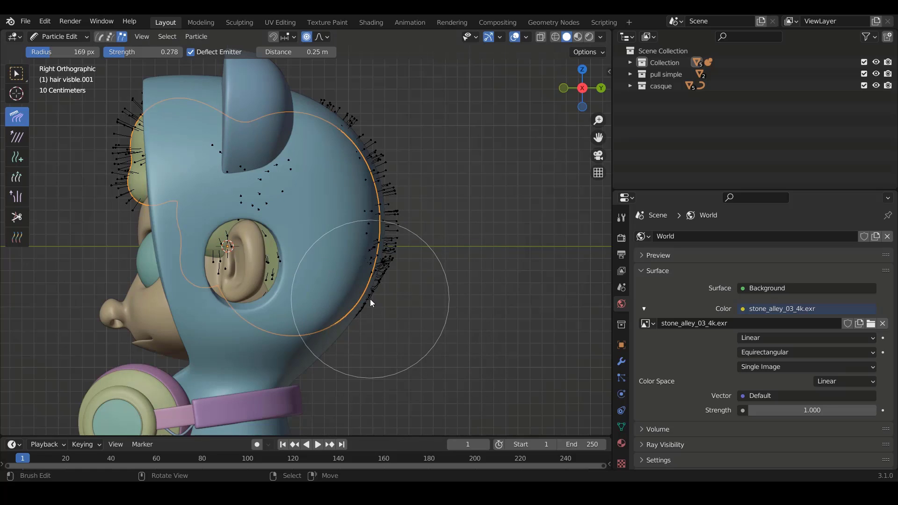
mouse_move(399, 225)
mouse_down()
mouse_move(377, 254)
mouse_move(387, 242)
mouse_move(376, 203)
mouse_up()
mouse_move(367, 263)
mouse_down()
mouse_move(360, 312)
mouse_move(377, 279)
mouse_move(379, 240)
mouse_move(393, 246)
mouse_move(381, 187)
mouse_move(344, 131)
mouse_move(361, 127)
mouse_move(331, 103)
mouse_move(368, 277)
mouse_move(377, 201)
mouse_move(405, 226)
mouse_move(390, 237)
mouse_move(375, 165)
mouse_move(390, 255)
mouse_up()
Set the Comb strength to 0.384 and comb the guides upward along the hood's back curve.
key(shift+f)
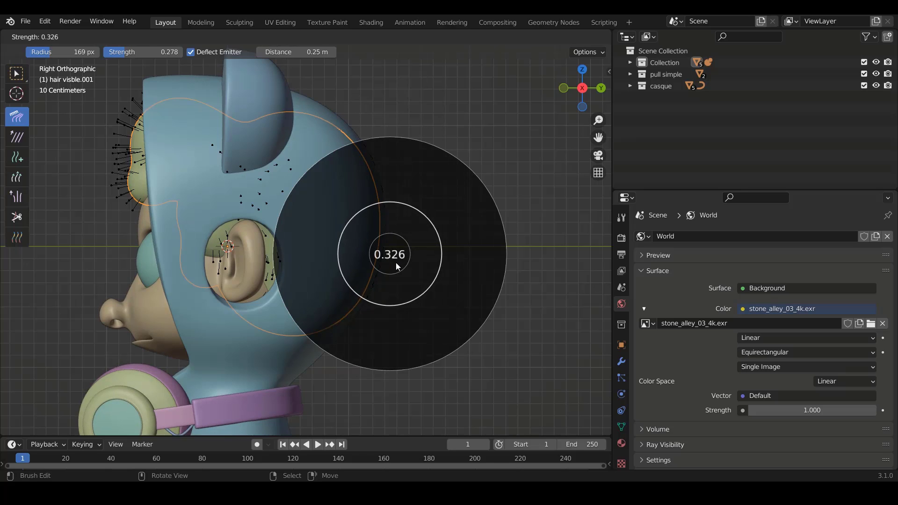
click(399, 264)
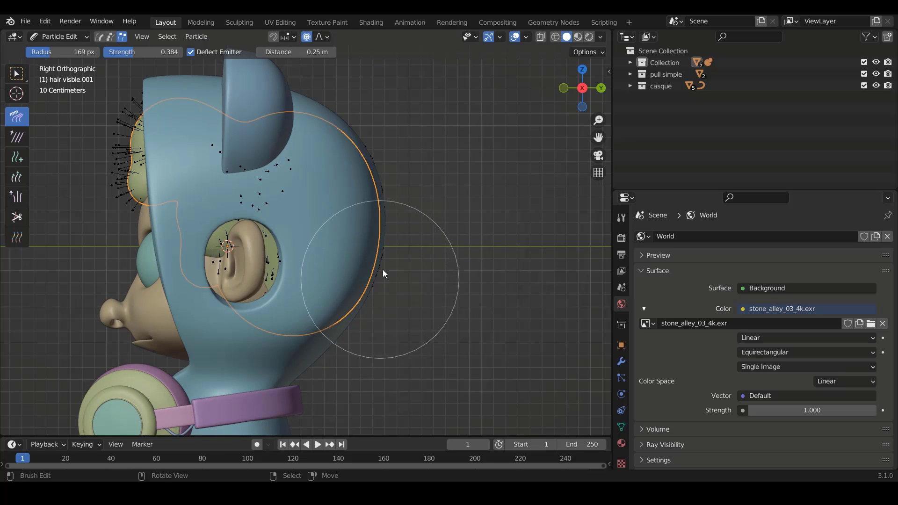
mouse_move(385, 265)
mouse_down()
mouse_move(377, 173)
mouse_move(357, 133)
mouse_up()
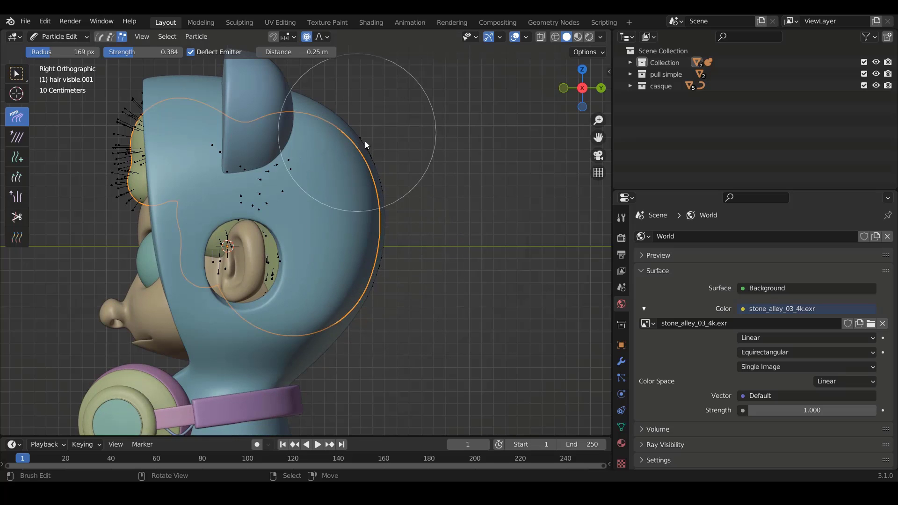
Lower the Comb strength to 0.268 and, in Point selection mode, comb the remaining guides along the back of the hood.
key(shift+f)
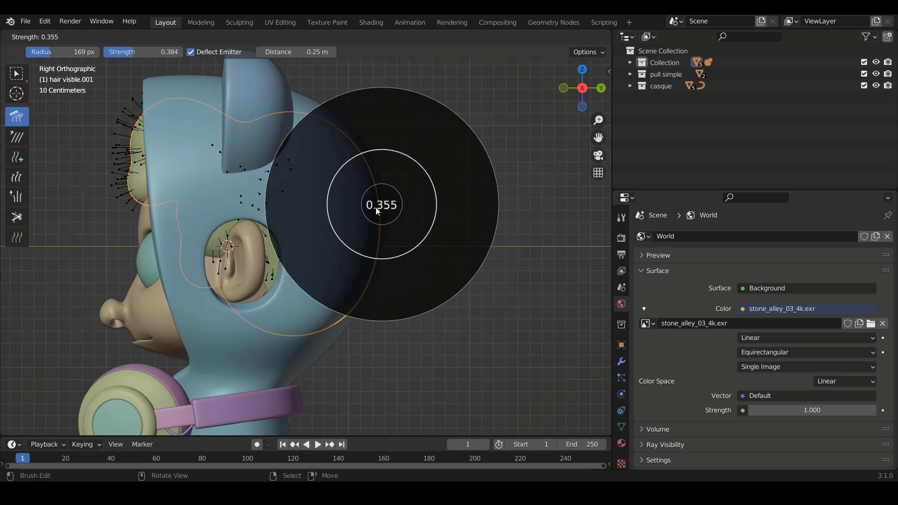
click(372, 207)
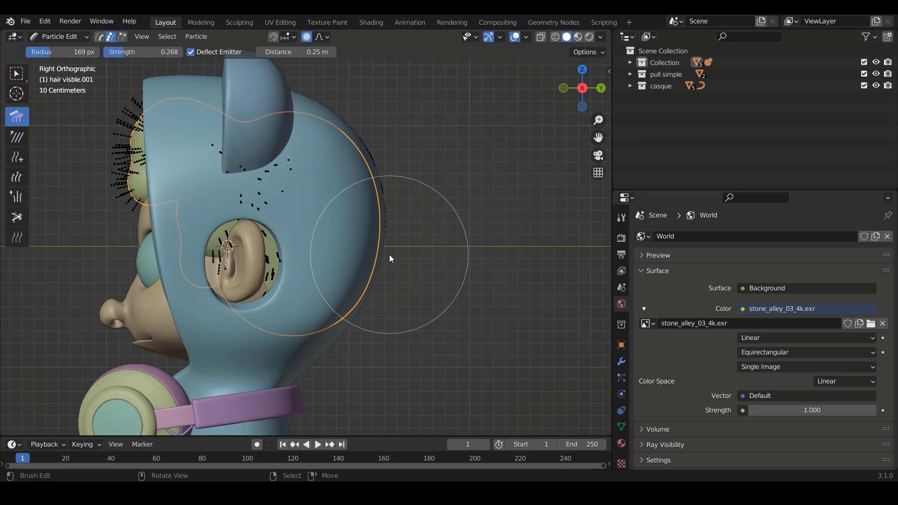
mouse_move(392, 218)
mouse_down()
mouse_move(395, 185)
mouse_move(364, 126)
mouse_up()
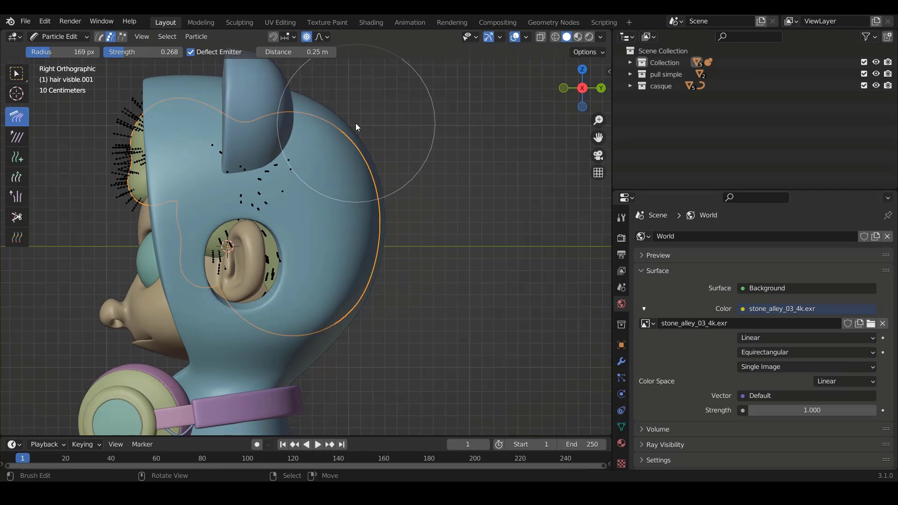
Comb the guides piercing the back of the hood on the opposite side, working in left view.
shift+scroll(347, 205, up, 6)
middle_drag(373, 201, 251, 243)
key(ctrl+KP_3)
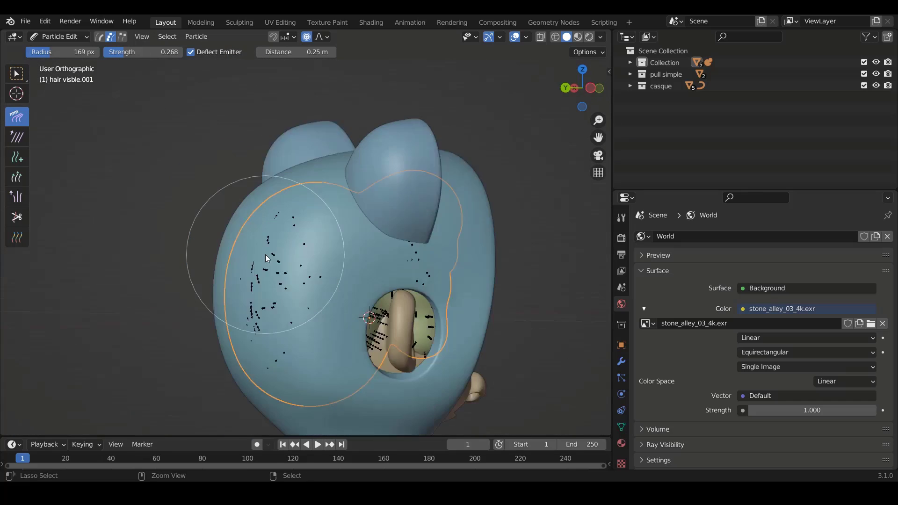
shift+scroll(250, 281, up, 1)
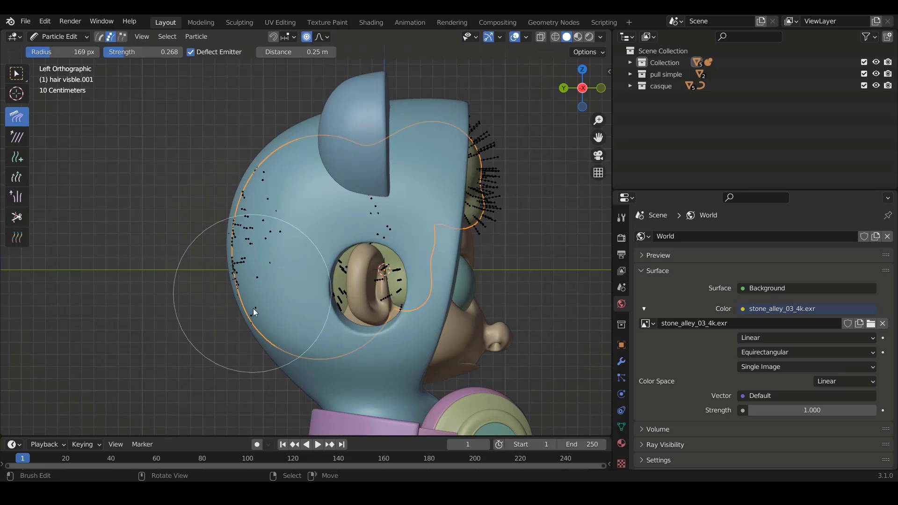
mouse_move(237, 271)
mouse_down()
mouse_move(244, 237)
mouse_move(264, 254)
mouse_move(273, 236)
mouse_move(253, 190)
mouse_move(264, 175)
mouse_up()
middle_drag(264, 175, 224, 233)
mouse_move(223, 233)
mouse_down()
mouse_move(245, 236)
mouse_move(245, 208)
mouse_move(244, 254)
mouse_move(261, 265)
mouse_up()
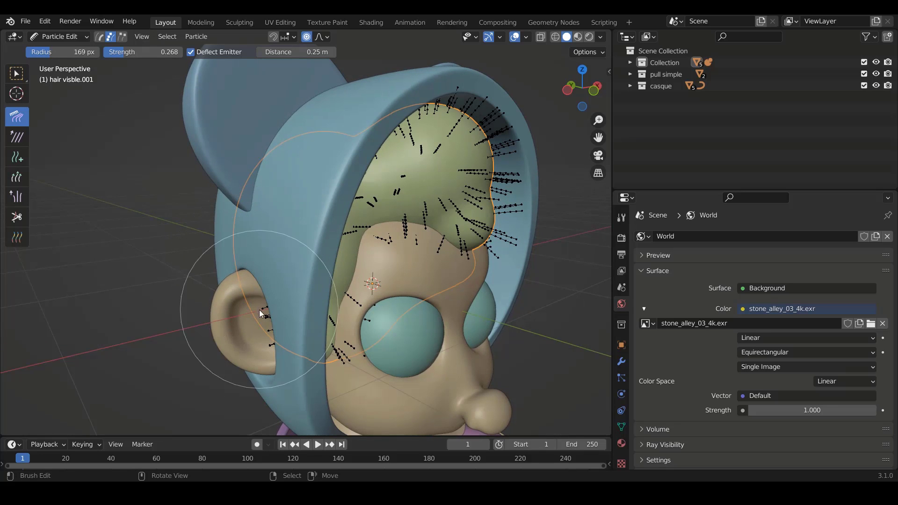
Comb the guides that pierce the hood's side above the human ear, beneath the bear ear.
middle_drag(260, 310, 119, 287)
mouse_move(244, 341)
middle_down()
mouse_move(240, 370)
mouse_move(333, 323)
mouse_move(328, 307)
middle_up()
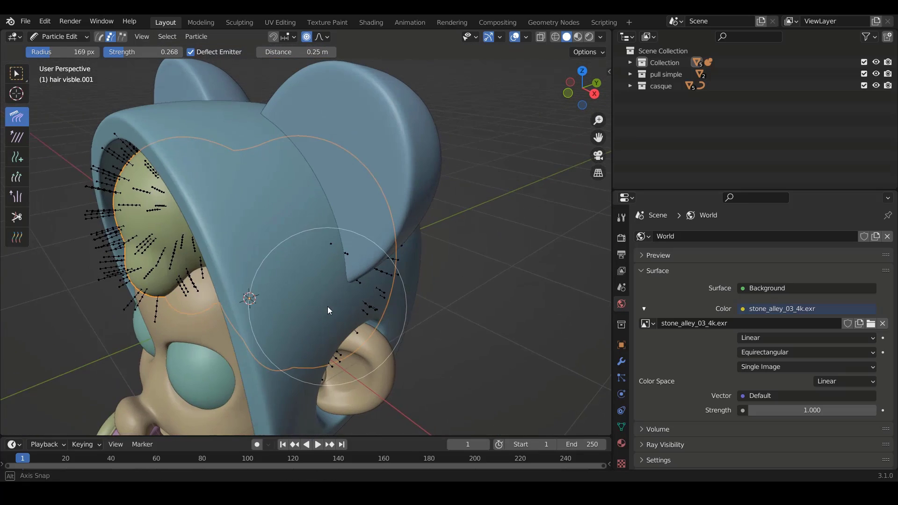
drag(384, 283, 363, 313)
mouse_move(384, 265)
mouse_down()
mouse_move(395, 270)
mouse_move(387, 296)
mouse_move(397, 269)
mouse_move(364, 257)
mouse_move(354, 275)
mouse_move(346, 262)
mouse_move(335, 269)
mouse_move(338, 256)
mouse_up()
mouse_move(338, 256)
middle_down()
mouse_move(316, 231)
mouse_move(345, 222)
mouse_move(403, 295)
mouse_move(437, 303)
mouse_move(552, 273)
mouse_move(607, 198)
mouse_move(144, 239)
mouse_move(256, 248)
mouse_move(402, 243)
middle_up()
Leave Particle Edit for Object Mode, check the back of the hood in a rendered preview, and return to solid shading.
click(54, 36)
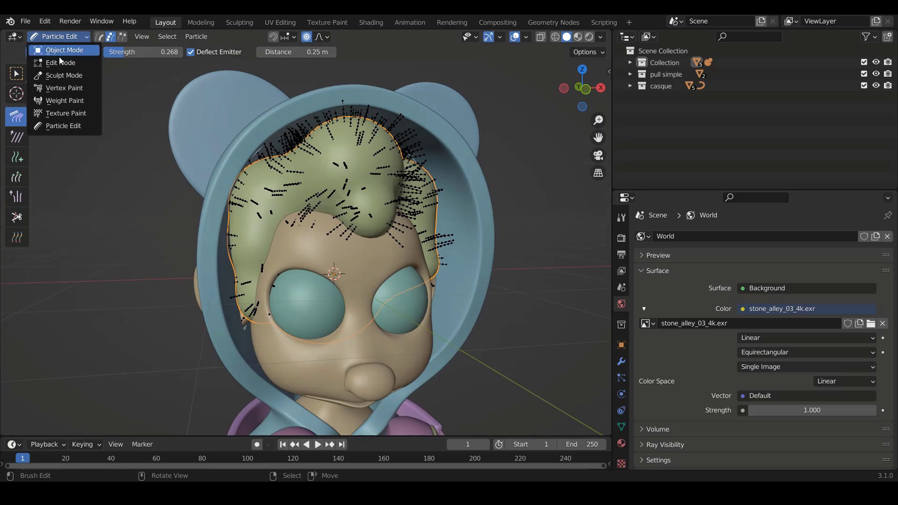
click(61, 50)
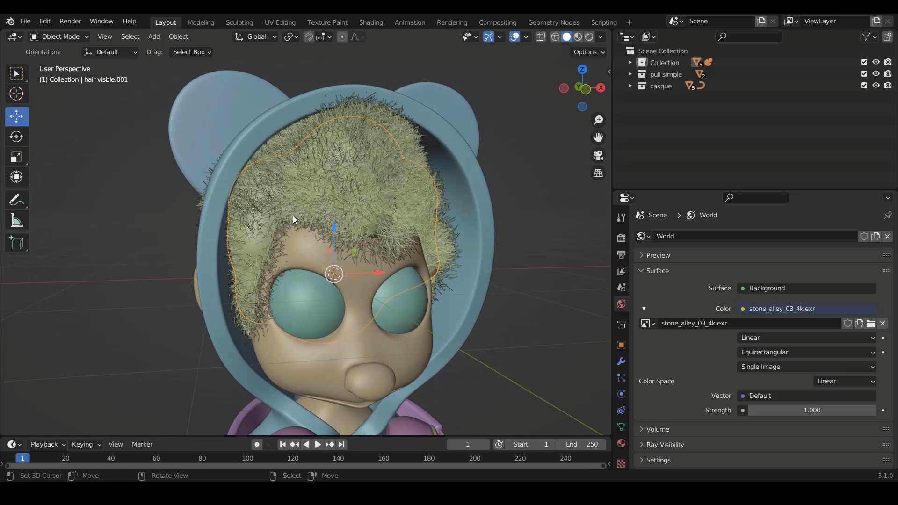
scroll(292, 215, down, 3)
middle_drag(293, 215, 341, 247)
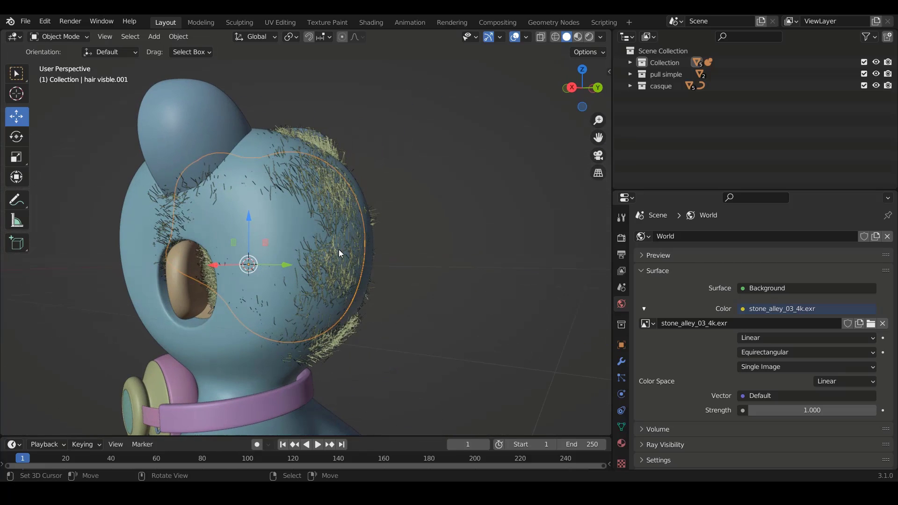
click(590, 37)
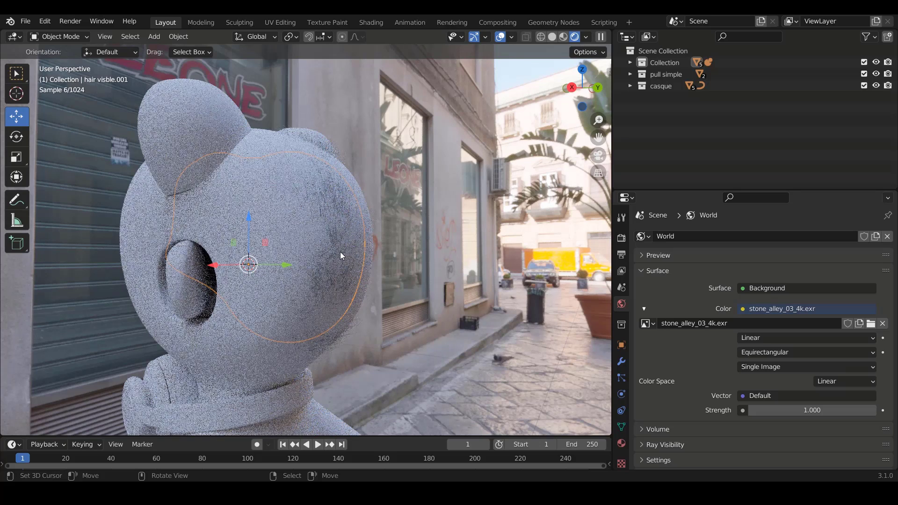
click(554, 37)
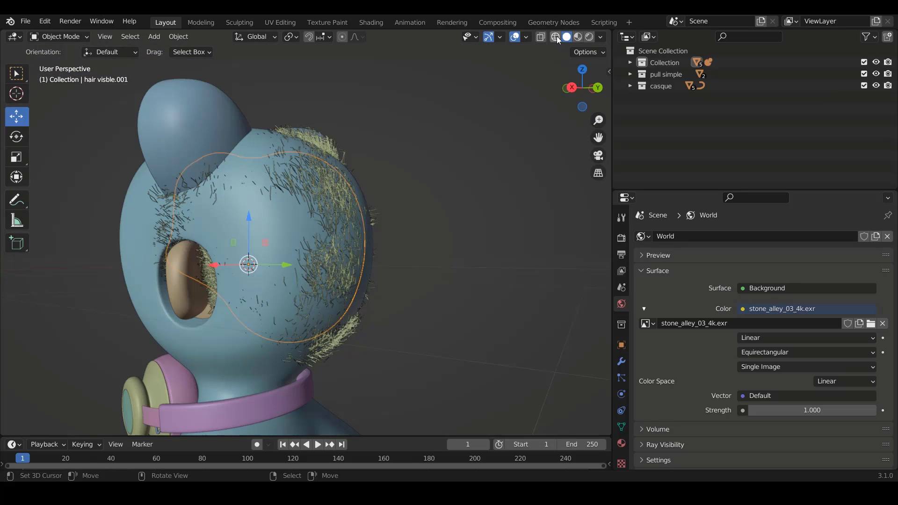
Return to Particle Edit mode in right view and display the child hairs while editing.
click(49, 37)
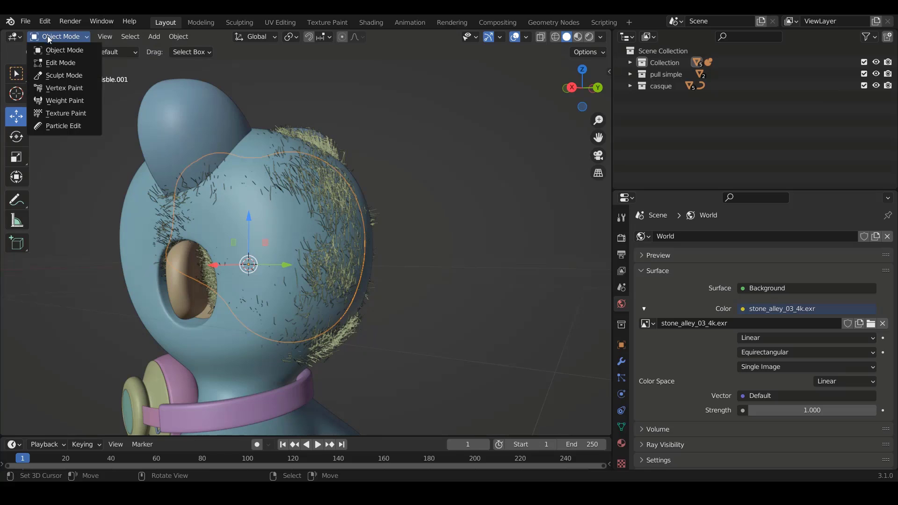
click(57, 126)
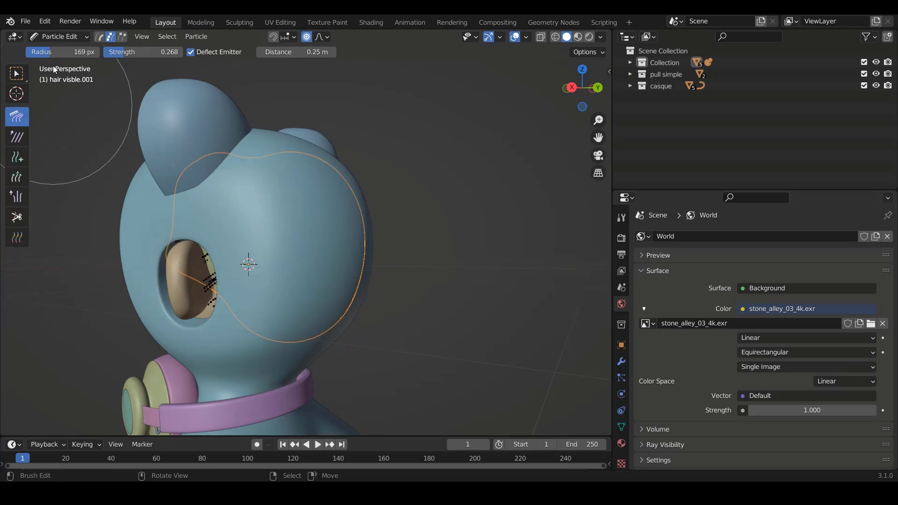
key(KP_3)
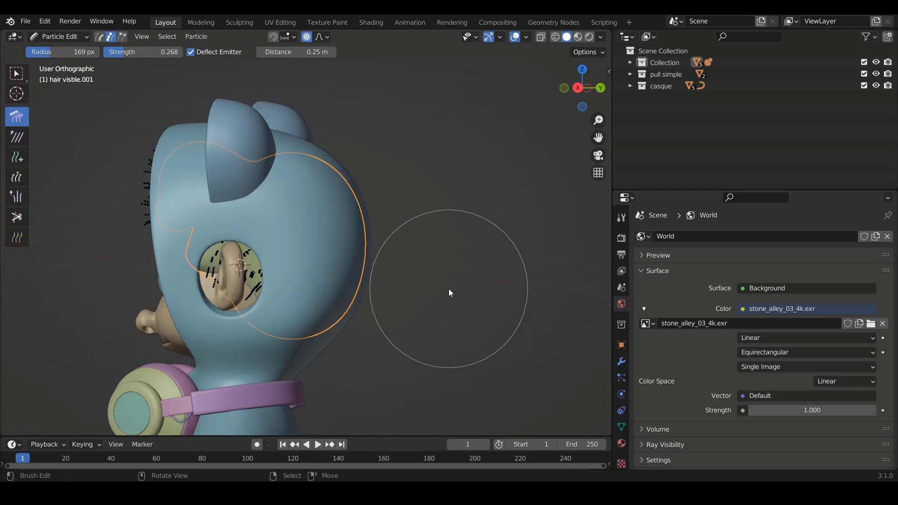
click(621, 218)
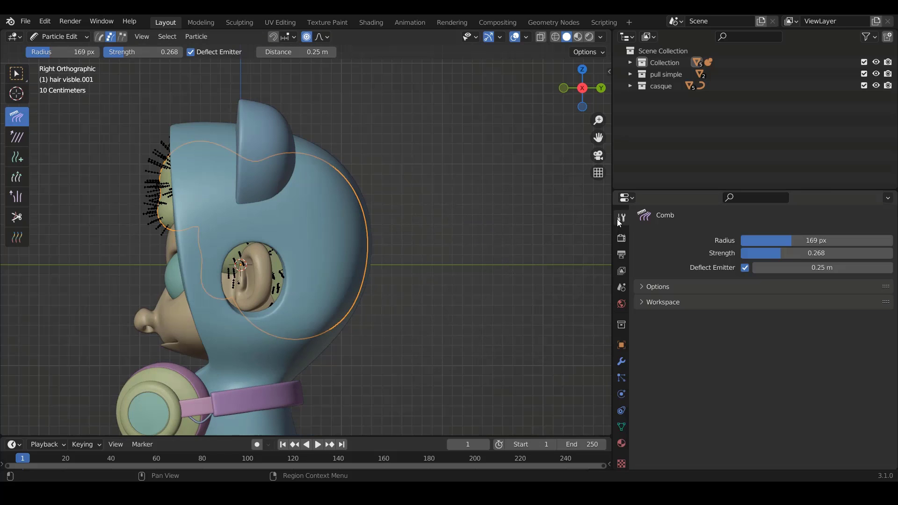
click(641, 286)
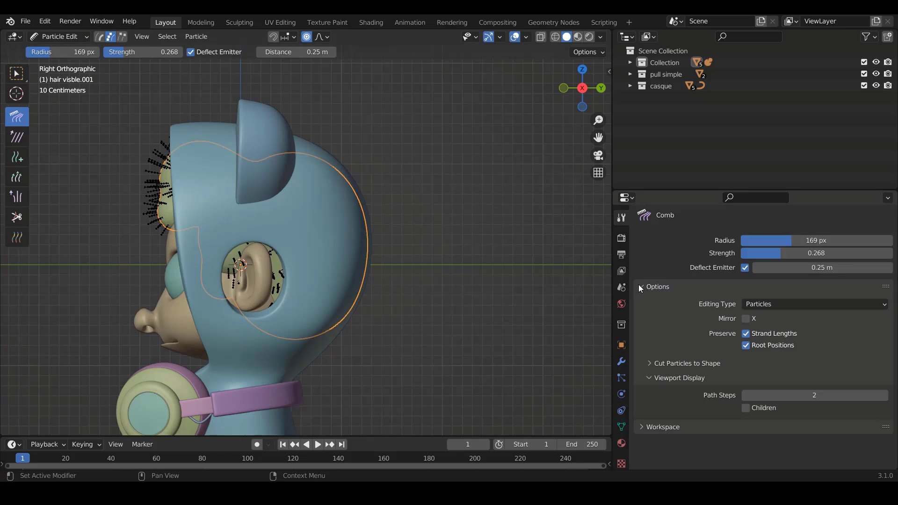
click(750, 408)
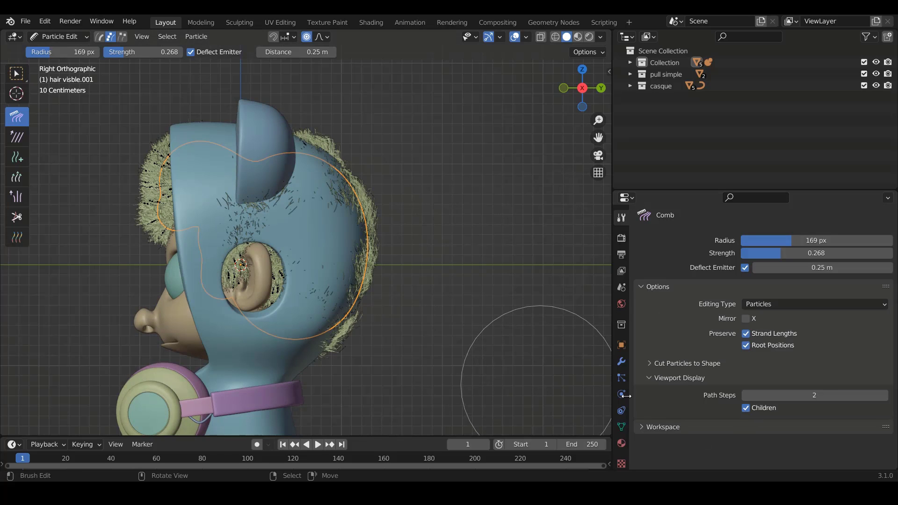
Try trimming the hair behind the hood's lower back with the Cut brush at 80 px radius and 0.263 strength.
shift+scroll(396, 288, down, 1)
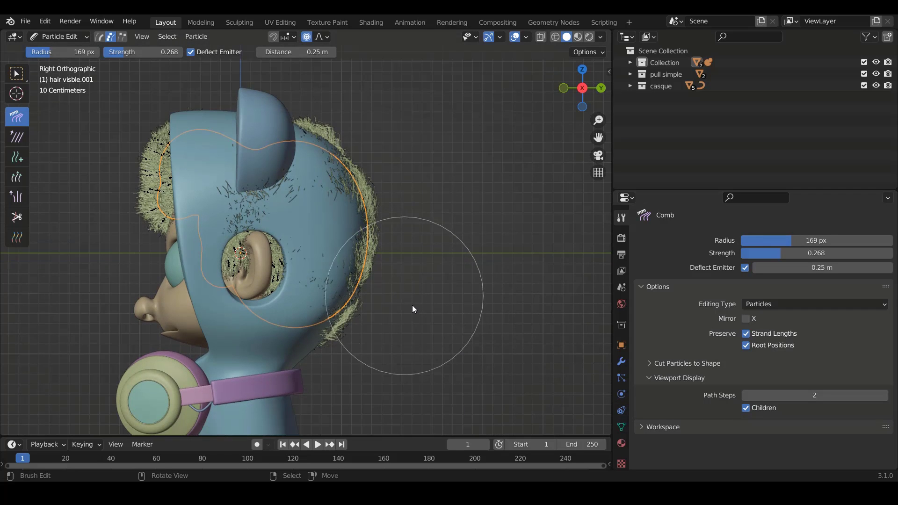
scroll(413, 305, up, 2)
shift+scroll(412, 304, down, 3)
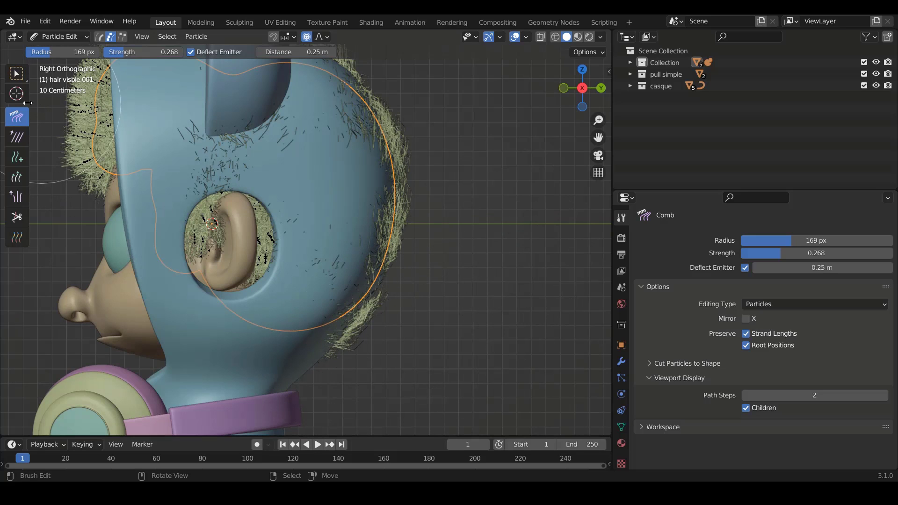
click(16, 216)
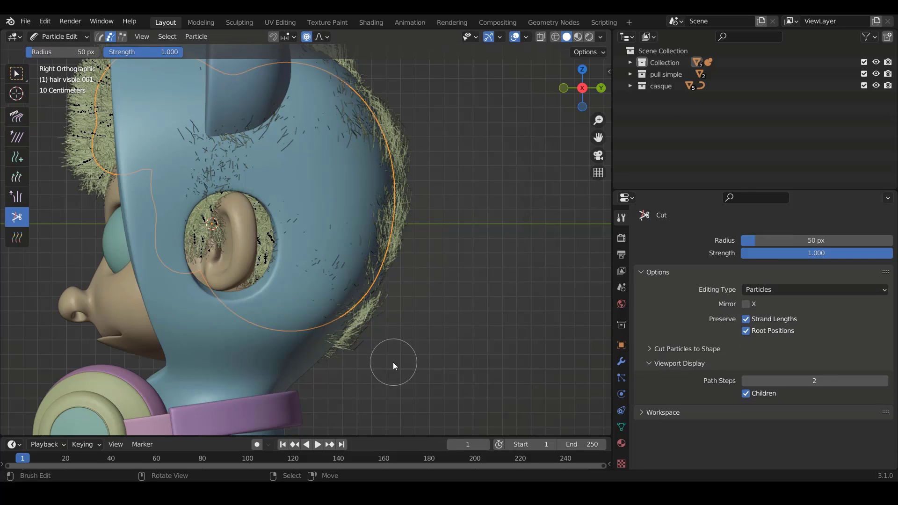
key(f)
click(366, 345)
key(shift+f)
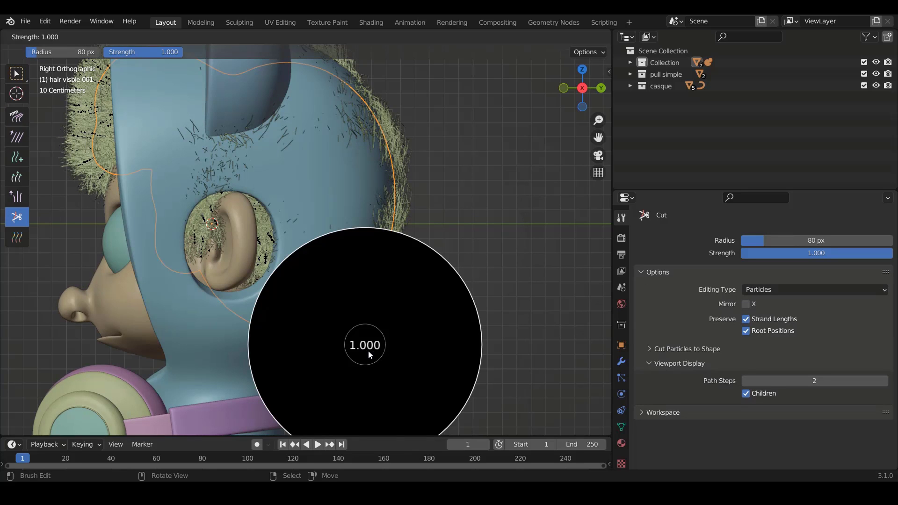
click(283, 343)
mouse_move(355, 363)
mouse_down()
mouse_move(372, 347)
mouse_move(344, 363)
mouse_up()
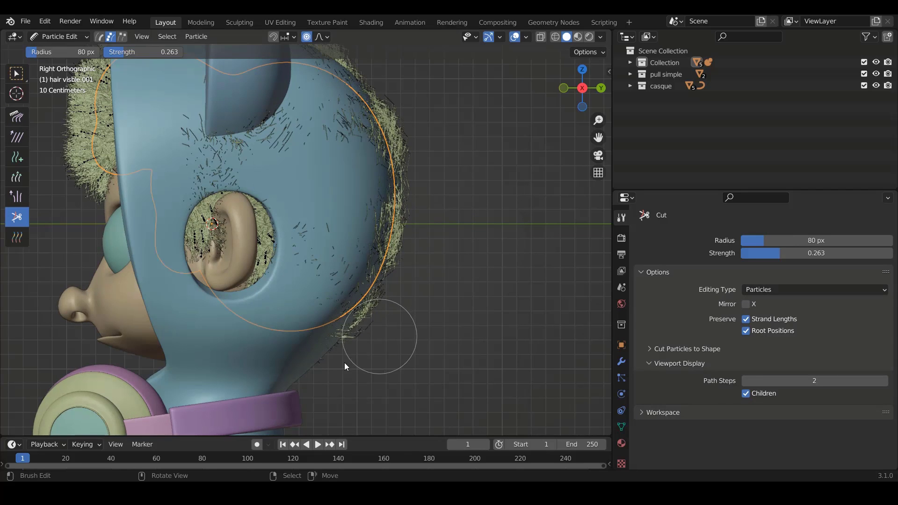
Enlarge the Cut brush to 94 px and try trimming the hair farther up the back of the hood.
key(f)
click(359, 361)
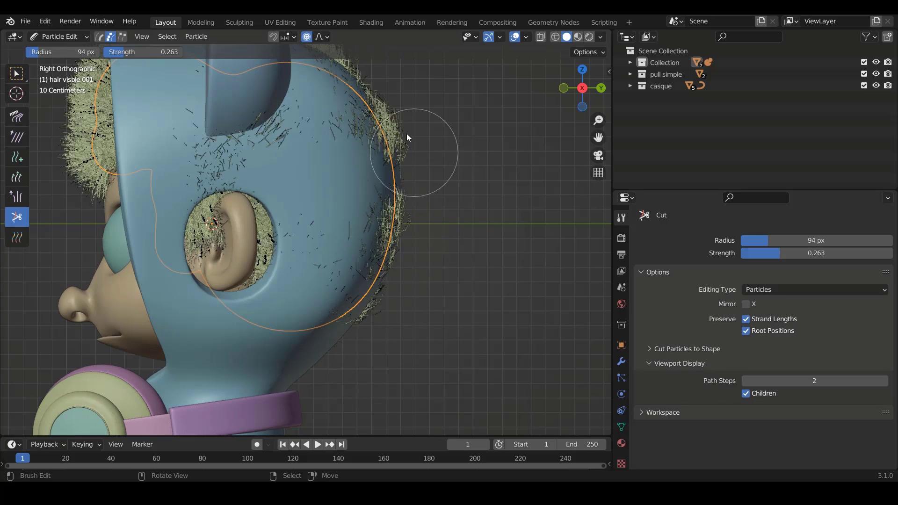
scroll(412, 258, down, 3)
scroll(412, 258, up, 3)
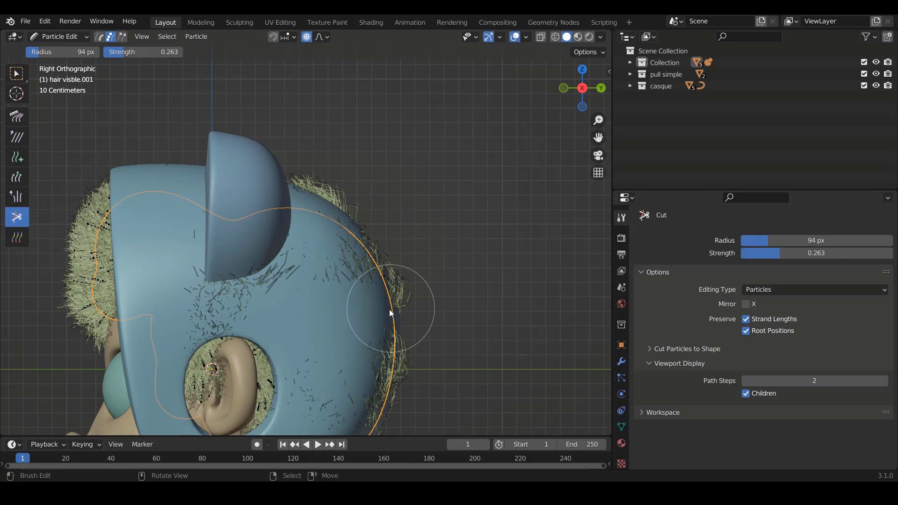
Switch back to the Comb brush and undo the hair cuts.
click(16, 117)
shift+scroll(262, 269, down, 6)
key(ctrl+z)
key(ctrl+z)
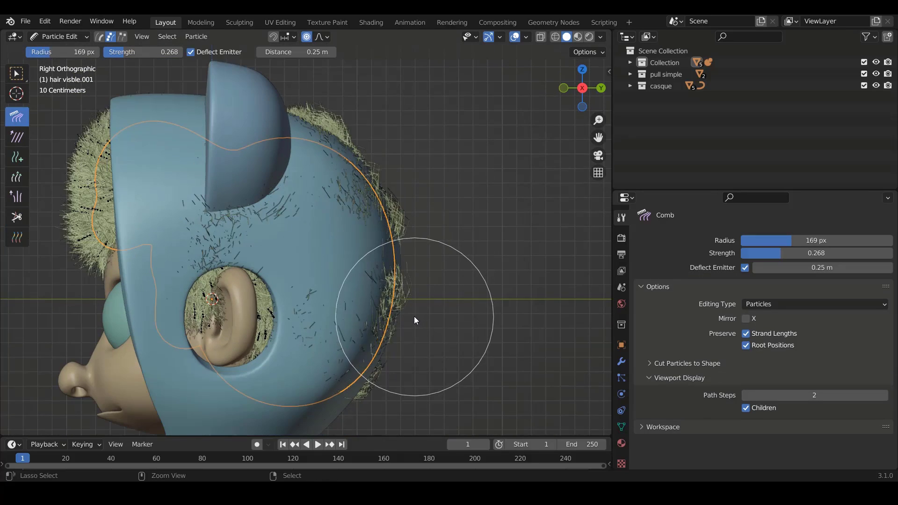
key(ctrl+z)
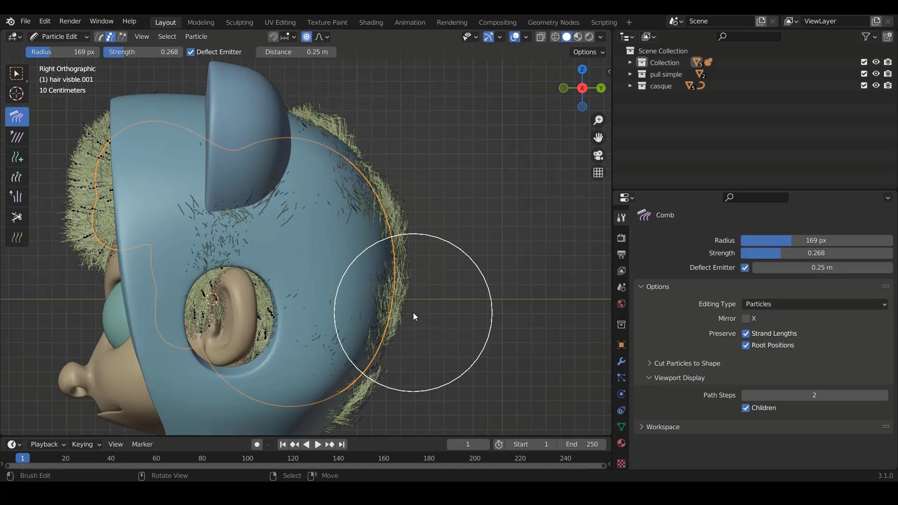
Set the Comb strength to 0.568 and comb the hair upward along the hood's back up to the bear ear.
scroll(414, 311, down, 2)
key(shift+f)
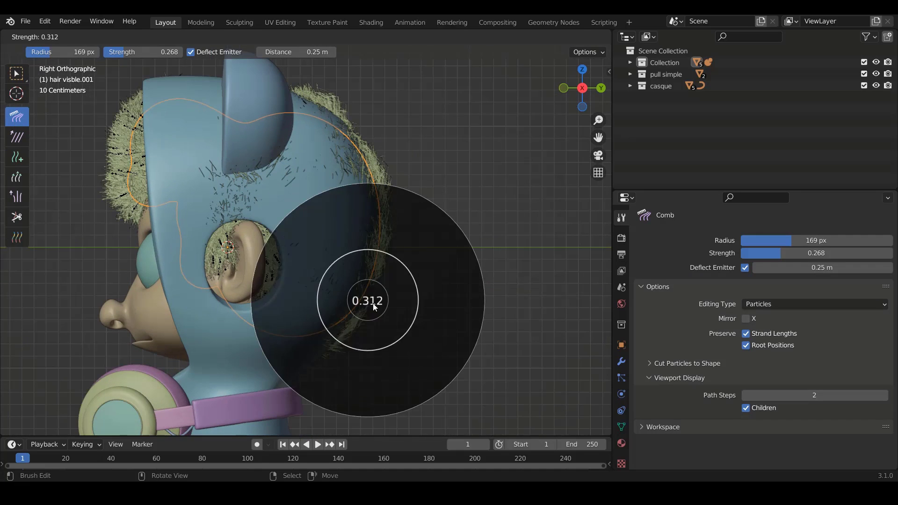
click(396, 326)
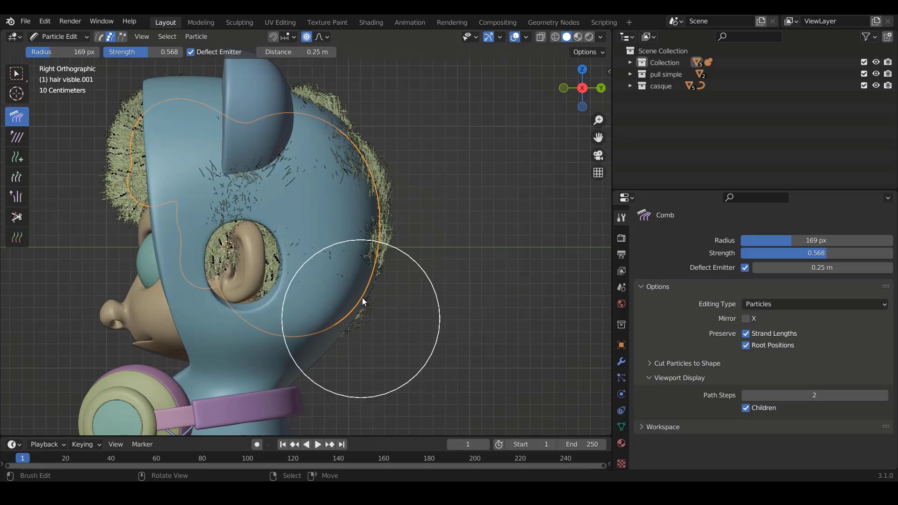
mouse_move(362, 297)
mouse_down()
mouse_move(377, 283)
mouse_move(369, 195)
mouse_up()
shift+scroll(372, 194, up, 5)
mouse_move(378, 231)
mouse_down()
mouse_move(355, 181)
mouse_move(319, 154)
mouse_up()
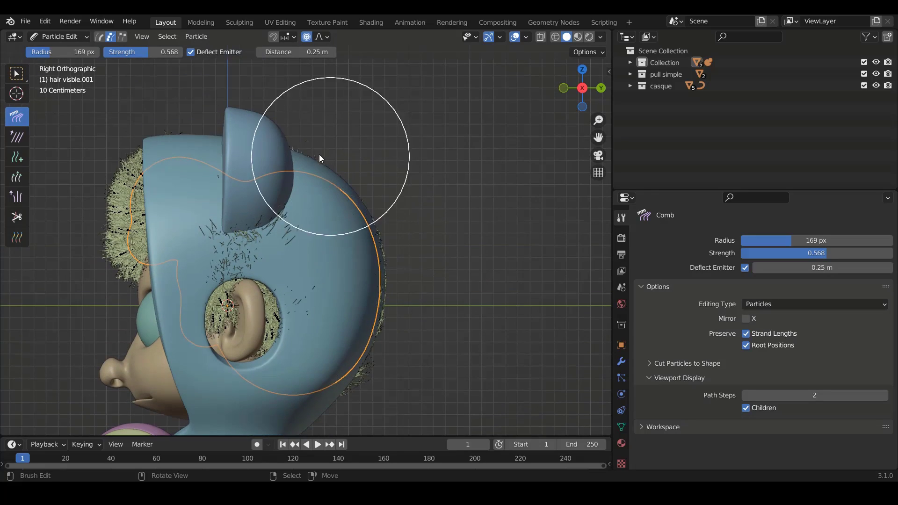
Enlarge the Comb brush to 191 px and comb the strands poking through the back of the hood inward.
middle_drag(348, 232, 377, 302)
mouse_move(340, 237)
middle_down()
mouse_move(391, 322)
mouse_move(315, 284)
mouse_move(330, 274)
mouse_move(344, 283)
mouse_move(285, 224)
mouse_move(313, 277)
mouse_move(356, 304)
mouse_move(320, 232)
mouse_move(406, 287)
mouse_move(351, 241)
mouse_move(366, 329)
mouse_move(367, 319)
mouse_move(248, 349)
mouse_move(241, 302)
middle_up()
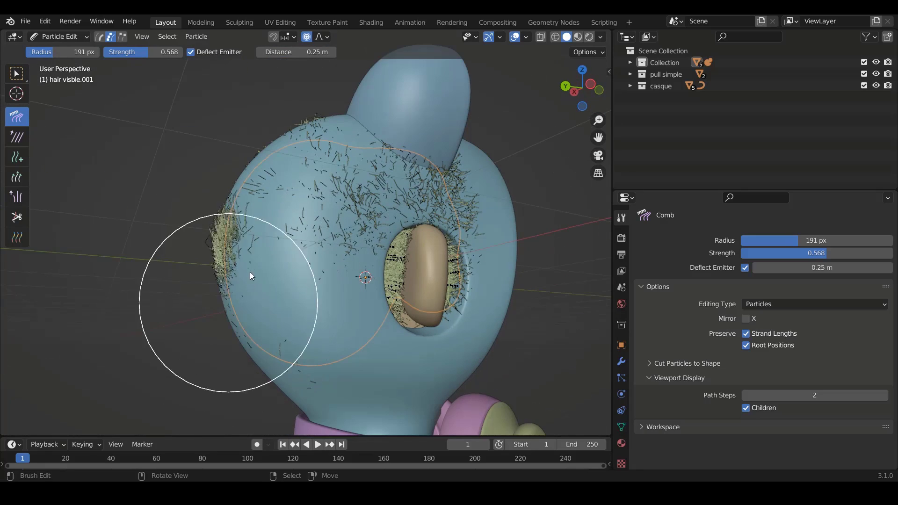
drag(250, 272, 298, 317)
middle_drag(297, 316, 288, 322)
drag(234, 254, 238, 238)
mouse_move(238, 238)
middle_down()
mouse_move(217, 263)
mouse_move(235, 304)
middle_up()
drag(235, 304, 248, 268)
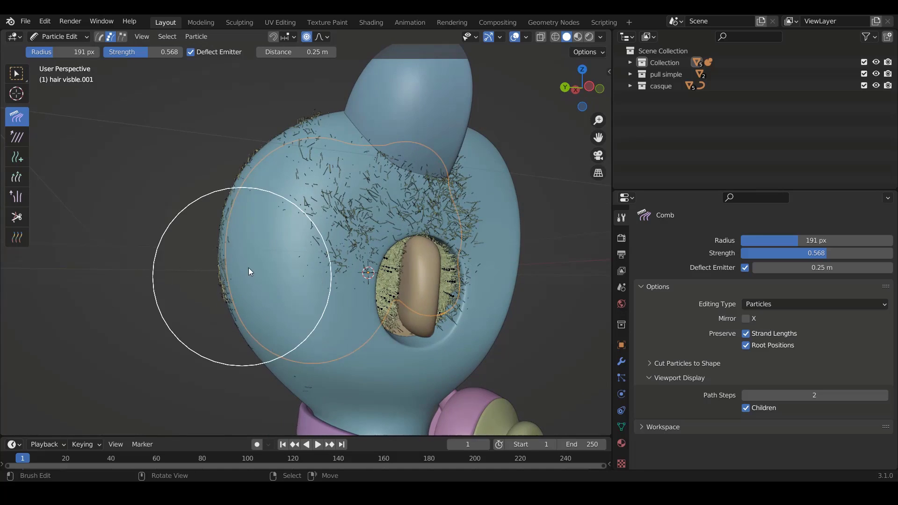
Comb the remaining stray strands inward from the side and top views, around the hood's back and beside the bear ear.
key(KP_3)
mouse_move(317, 231)
mouse_down()
mouse_move(329, 294)
mouse_move(274, 123)
mouse_up()
middle_drag(274, 123, 332, 295)
key(KP_7)
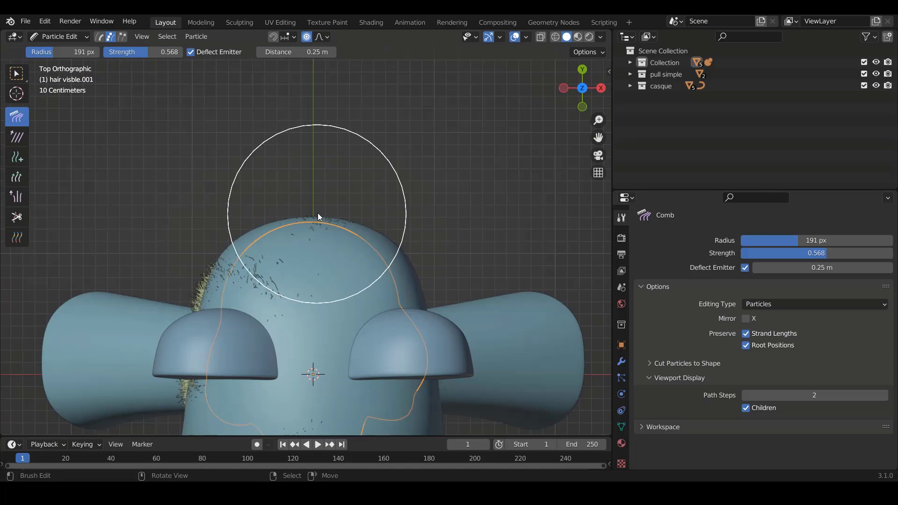
mouse_move(318, 216)
mouse_down()
mouse_move(308, 194)
mouse_move(328, 205)
mouse_move(203, 269)
mouse_move(219, 297)
mouse_move(189, 321)
mouse_move(202, 319)
mouse_move(182, 320)
mouse_up()
shift+scroll(220, 297, down, 6)
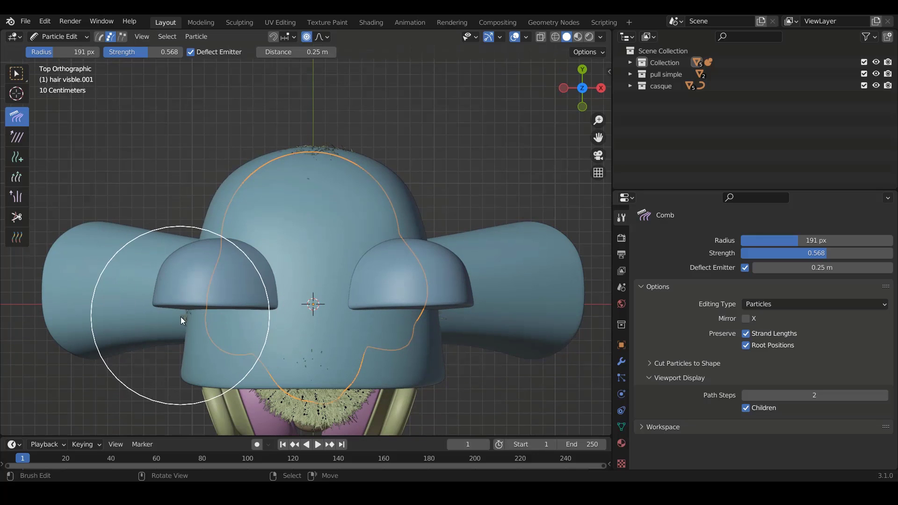
Leave Particle Edit for Object Mode, then open the hood mesh in Edit Mode.
middle_drag(195, 319, 369, 183)
key(KP_1)
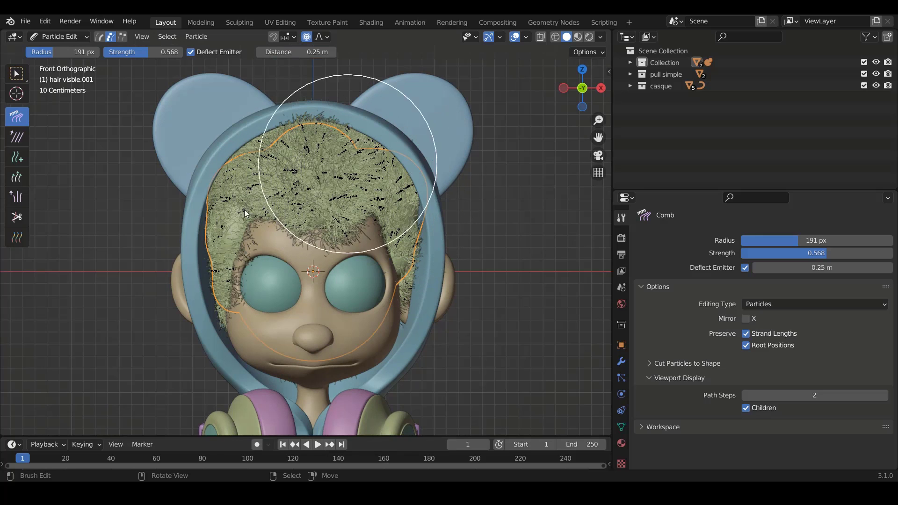
click(51, 36)
click(60, 50)
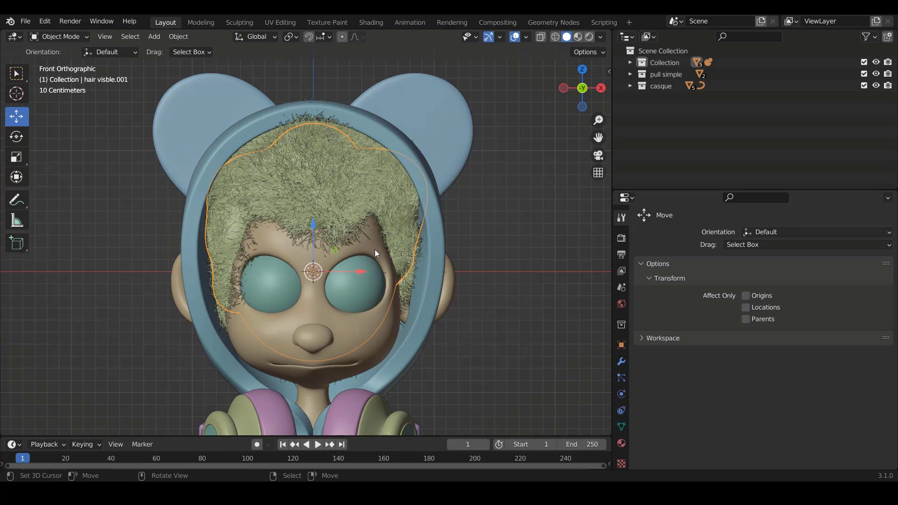
click(439, 252)
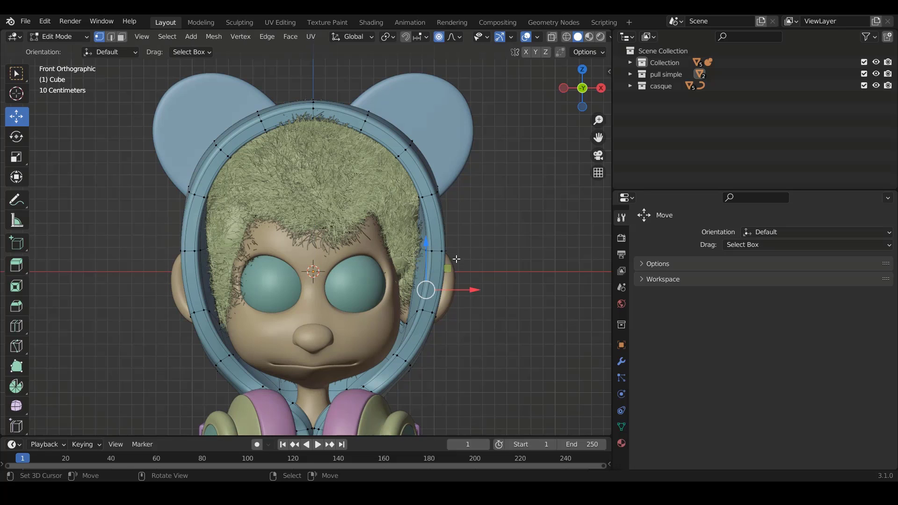
click(469, 263)
key(a)
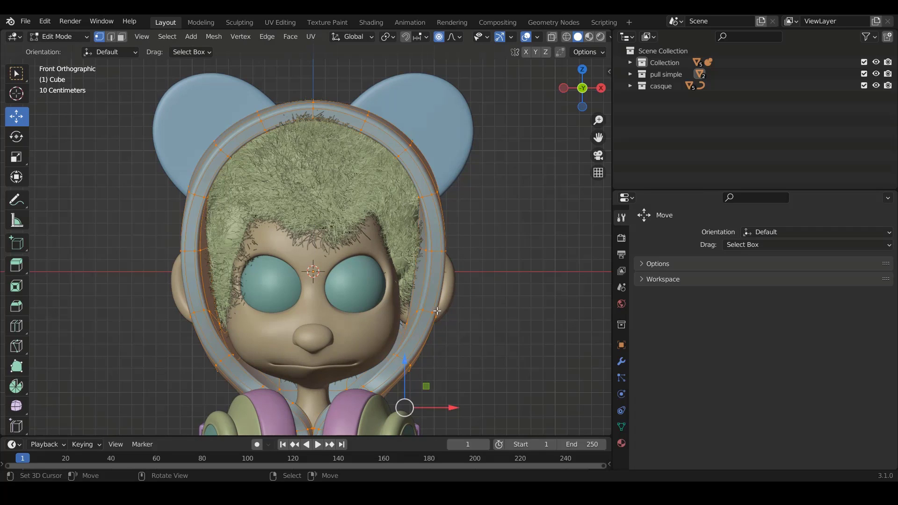
click(449, 257)
Pull a vertex at the back of the hood outward about 0.103 m along Y with smooth proportional editing, size 1.
middle_drag(449, 257, 96, 285)
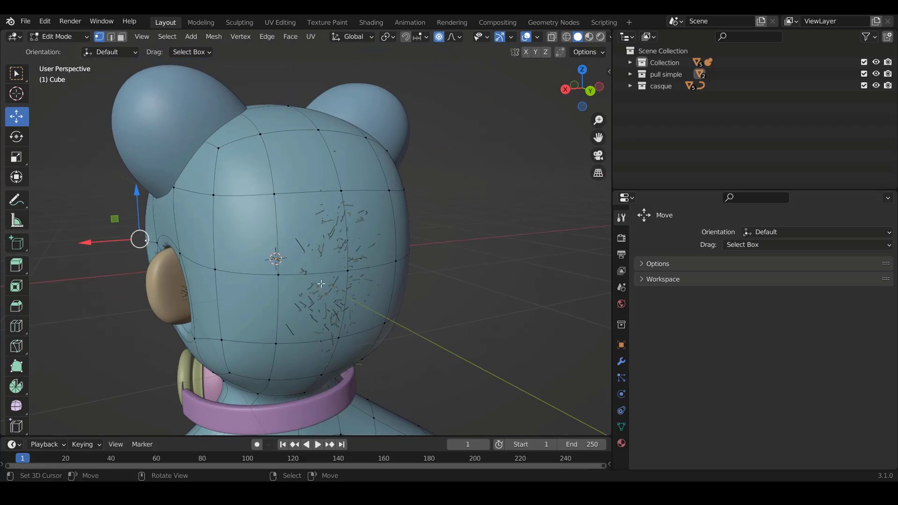
right_click(356, 267)
middle_drag(356, 267, 364, 316)
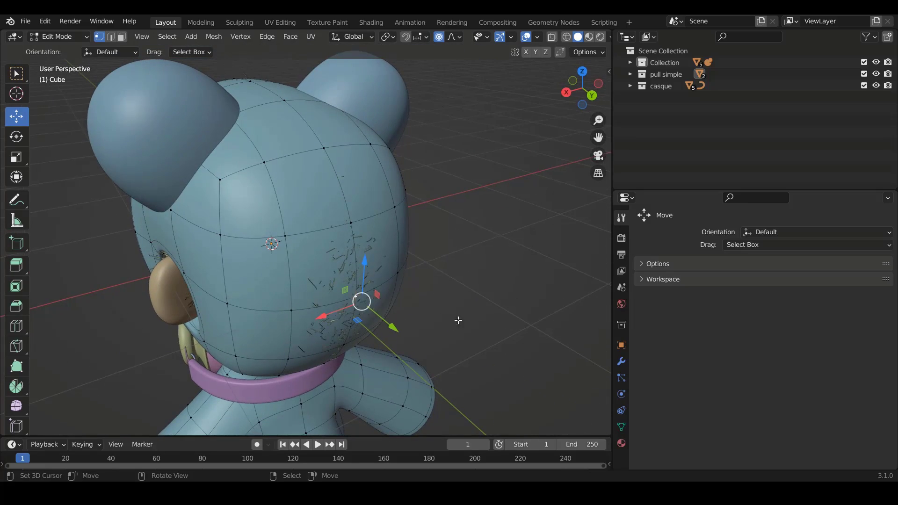
drag(392, 327, 399, 340)
scroll(395, 331, down, 15)
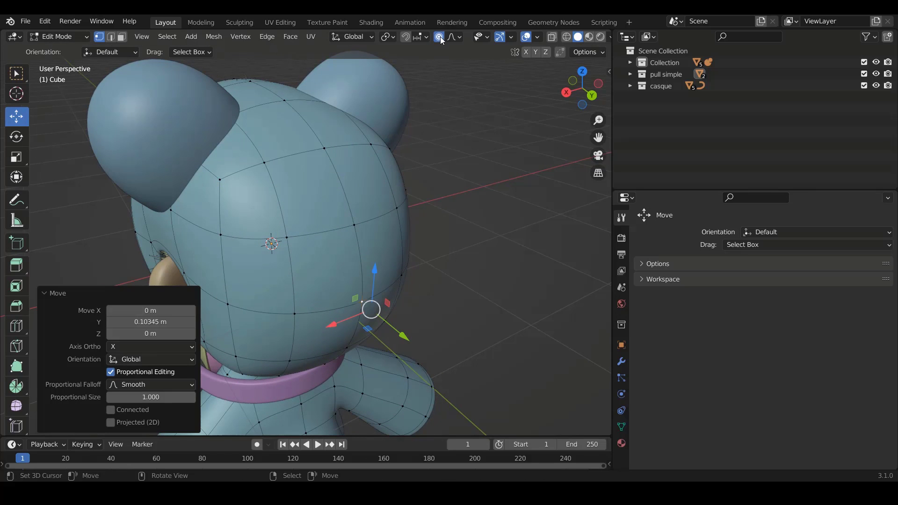
Move two hood vertices beside the ear hole outward along X, about 0.05 m and 0.028 m, then return to Object Mode.
shift+middle_drag(352, 176, 398, 178)
click(233, 272)
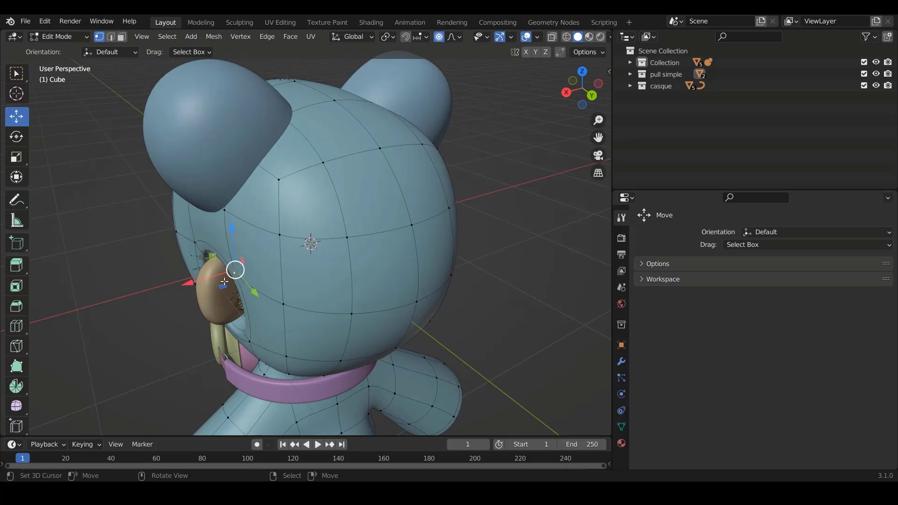
key(g)
click(187, 283)
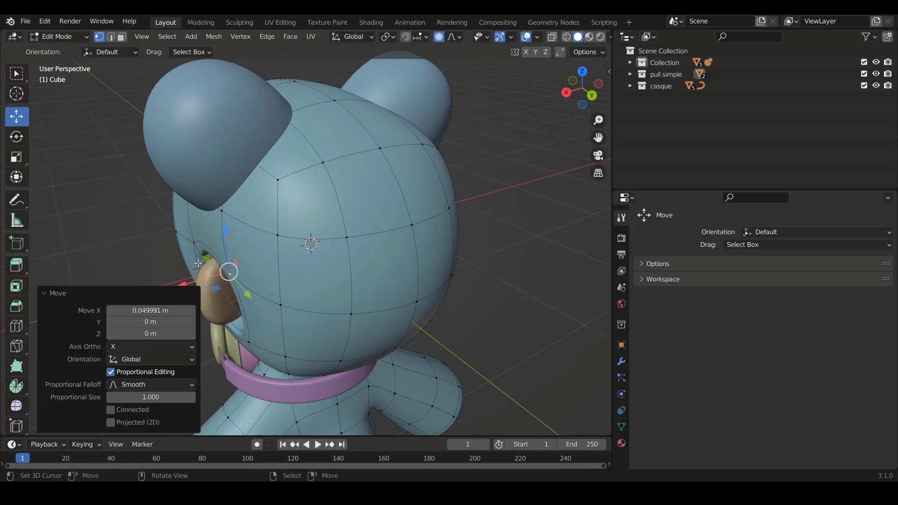
click(191, 241)
key(g)
key(x)
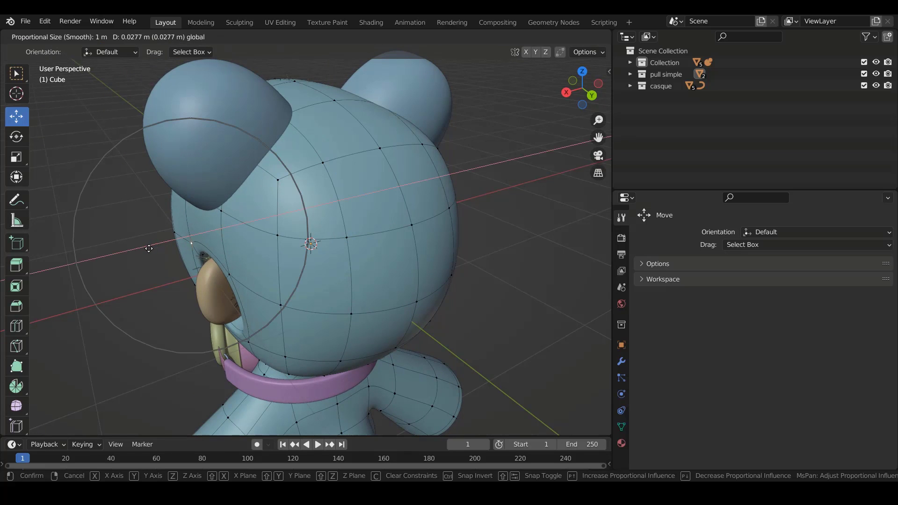
click(149, 248)
middle_drag(149, 247, 300, 250)
click(384, 313)
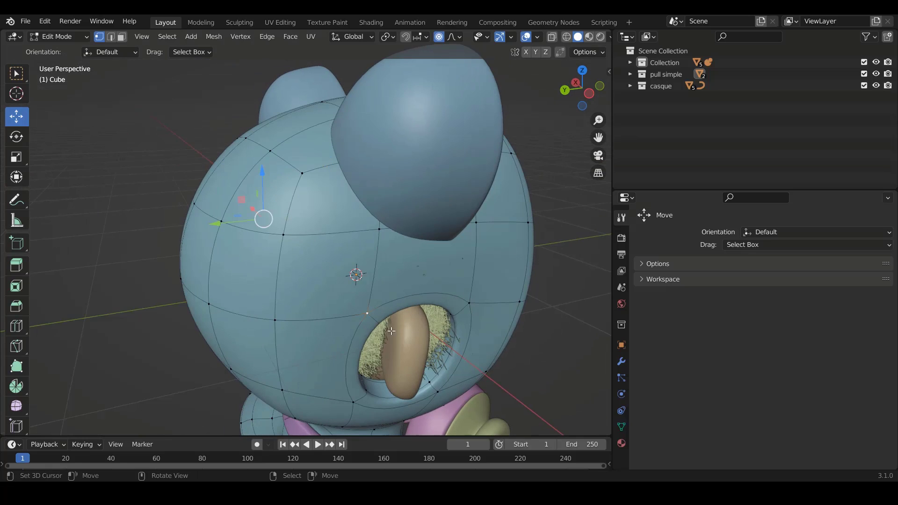
middle_drag(218, 169, 445, 169)
key(Tab)
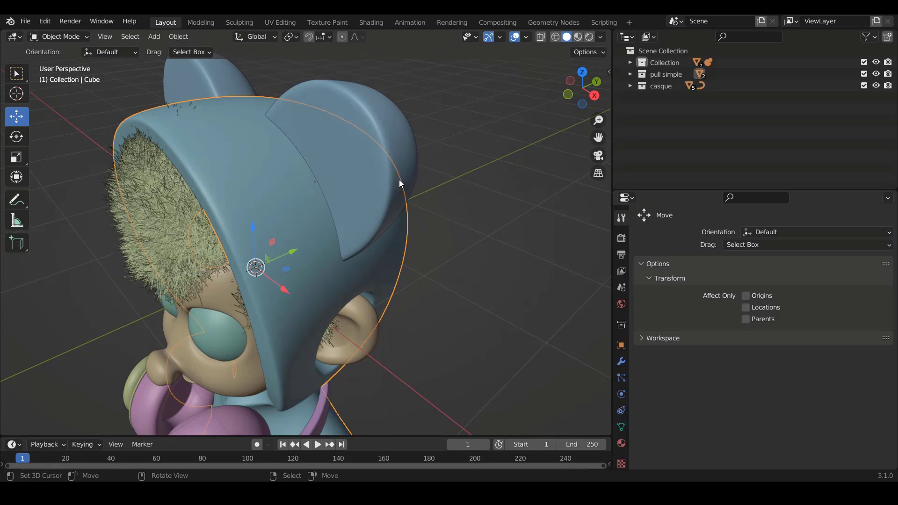
Reopen the hood mesh and raise the top front vertex slightly along Z to cover the protruding strands.
key(alt+a)
middle_drag(305, 173, 342, 172)
click(329, 193)
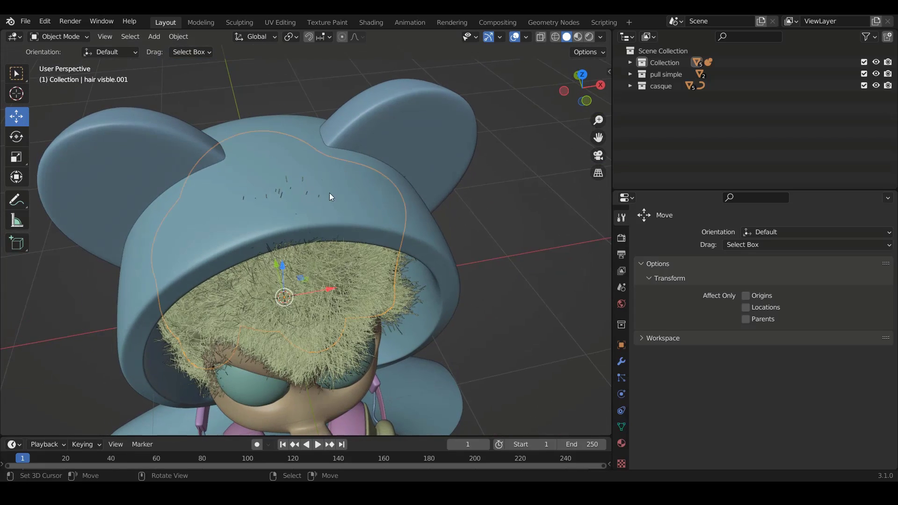
click(380, 180)
key(Tab)
click(300, 211)
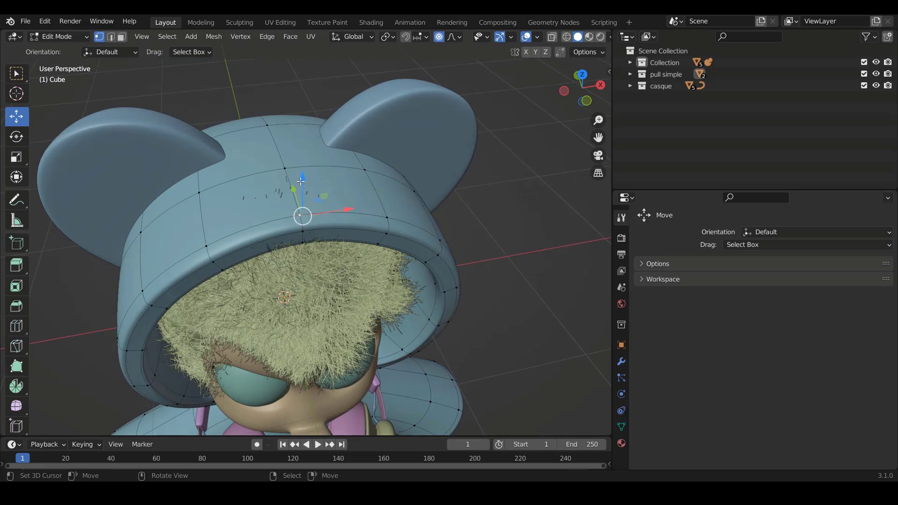
drag(300, 183, 310, 175)
key(Tab)
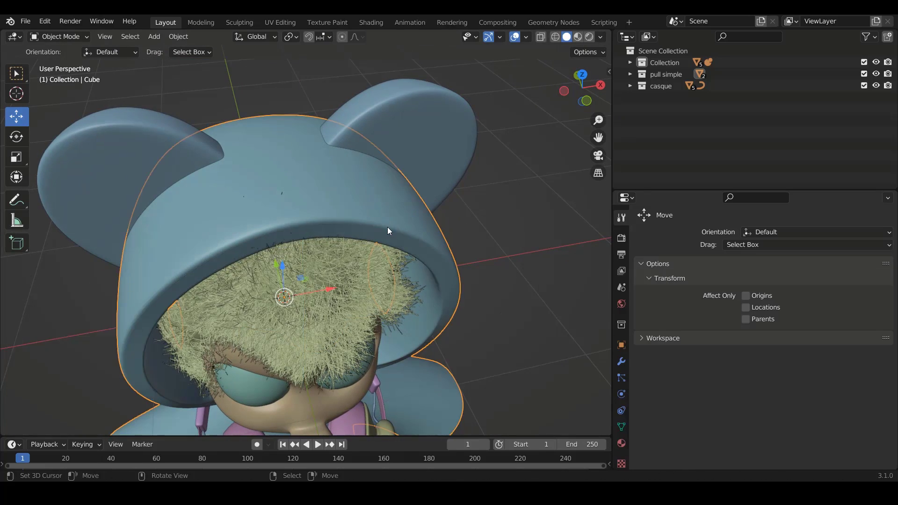
Preview the character from the front in Rendered shading.
scroll(387, 226, down, 5)
mouse_move(377, 198)
middle_down()
mouse_move(380, 162)
mouse_move(434, 152)
mouse_move(392, 174)
middle_up()
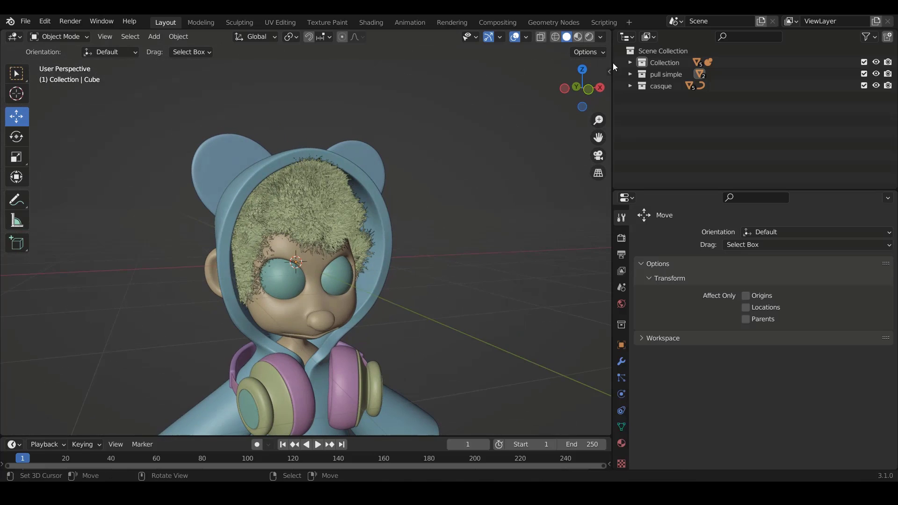
click(590, 33)
key(KP_1)
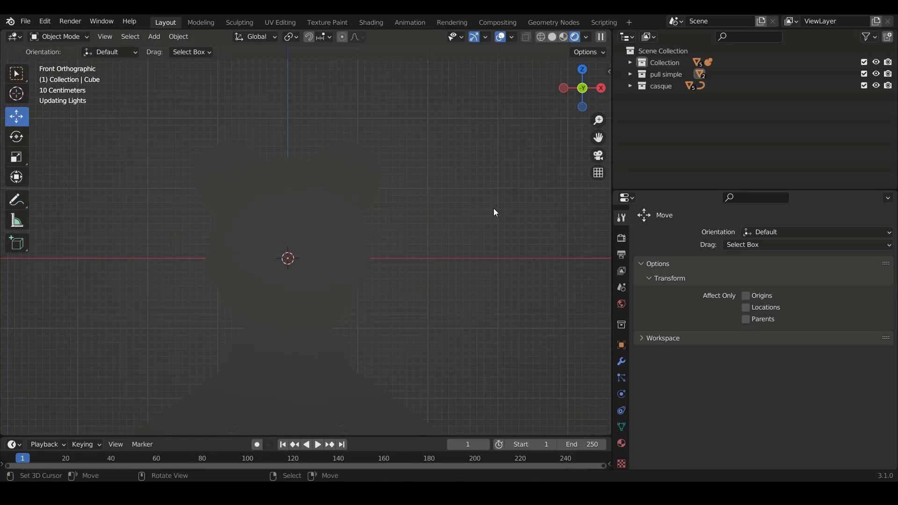
shift+middle_drag(388, 248, 377, 263)
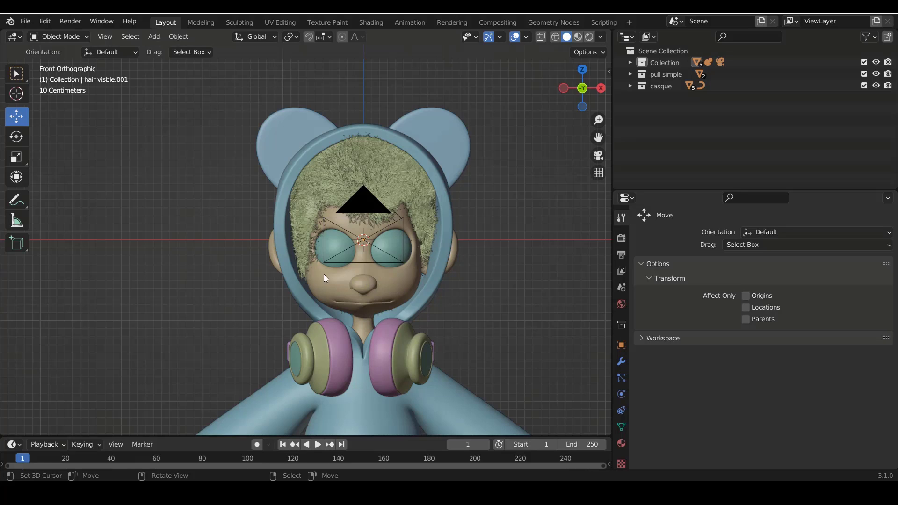
Put the hair mesh into Particle Edit and hide the child hairs so only the guides are displayed.
scroll(322, 177, up, 3)
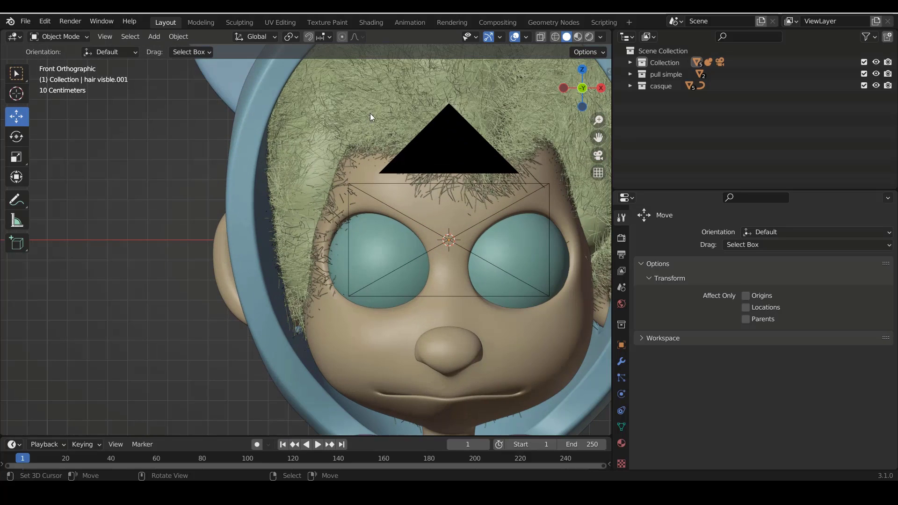
scroll(318, 168, up, 6)
scroll(315, 175, down, 5)
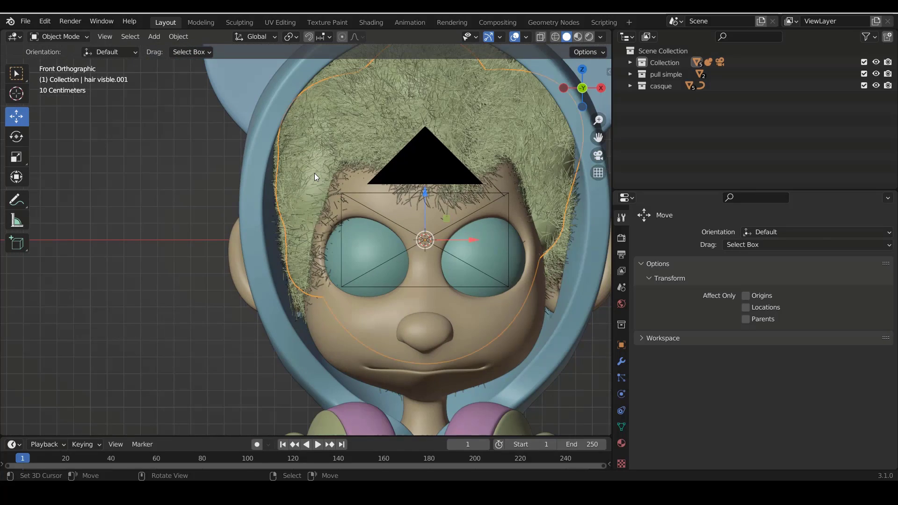
scroll(311, 184, up, 2)
scroll(301, 232, up, 1)
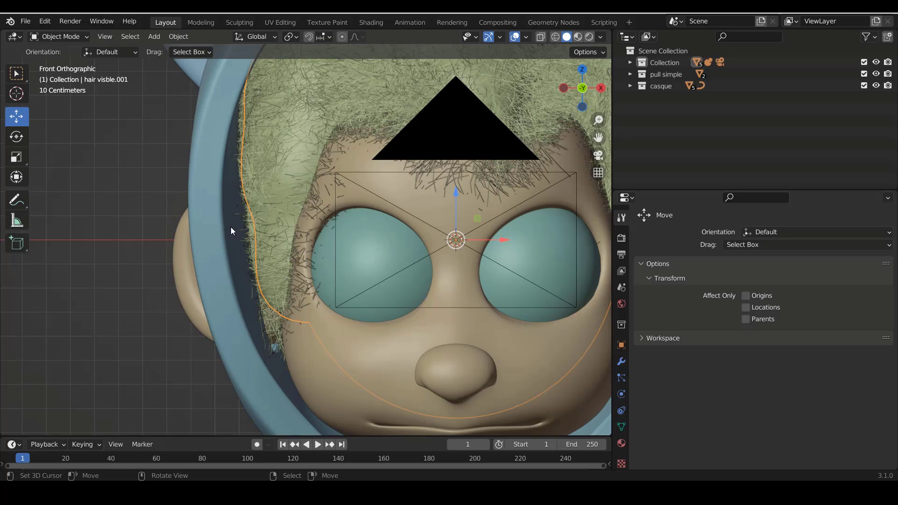
click(74, 37)
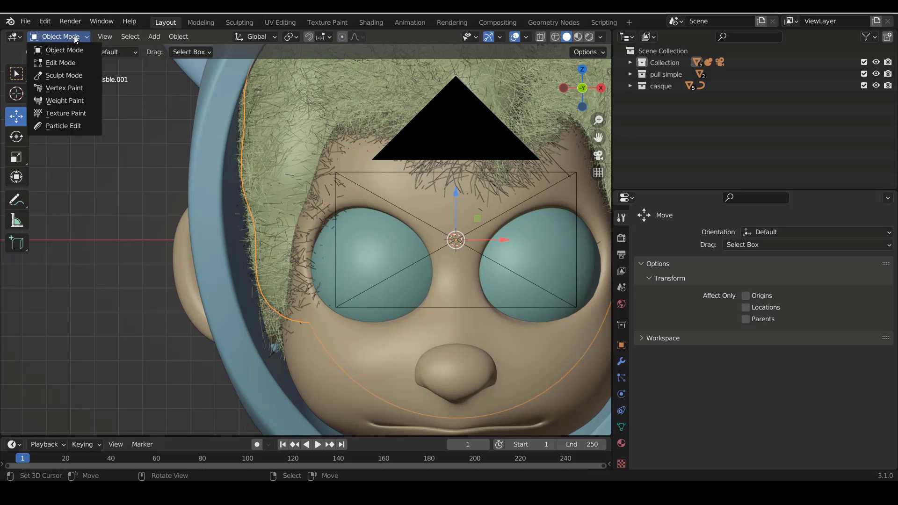
click(69, 125)
ctrl+scroll(287, 260, up, 2)
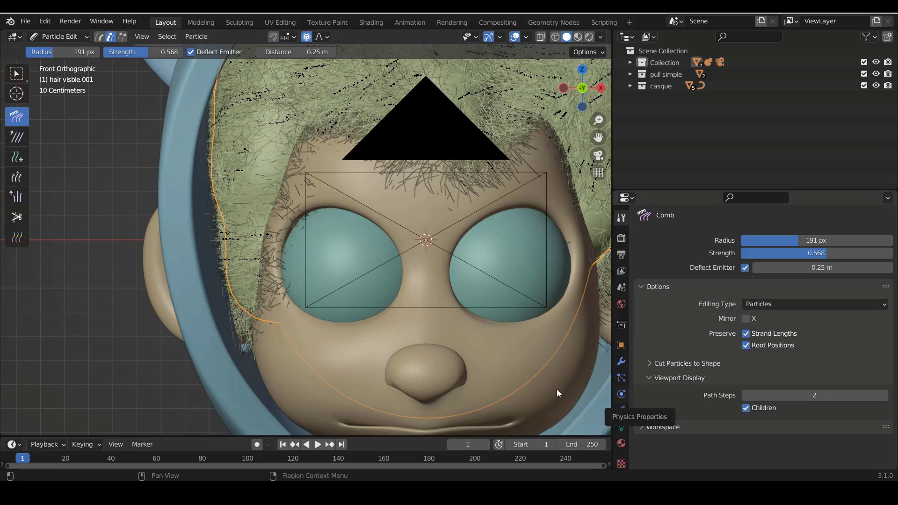
click(746, 408)
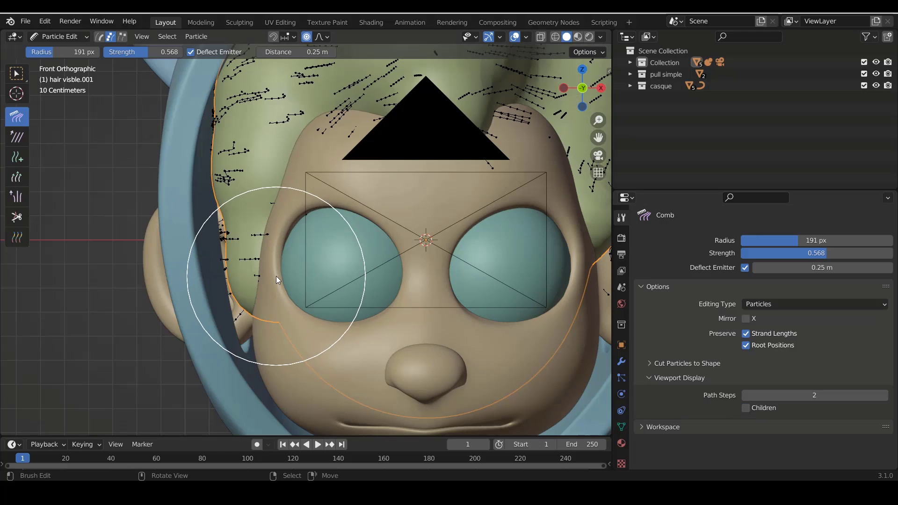
Isolate the hair mesh, trim the guides on the character's right sideburn with the Cut brush, and restore the full scene.
key(KP_Divide)
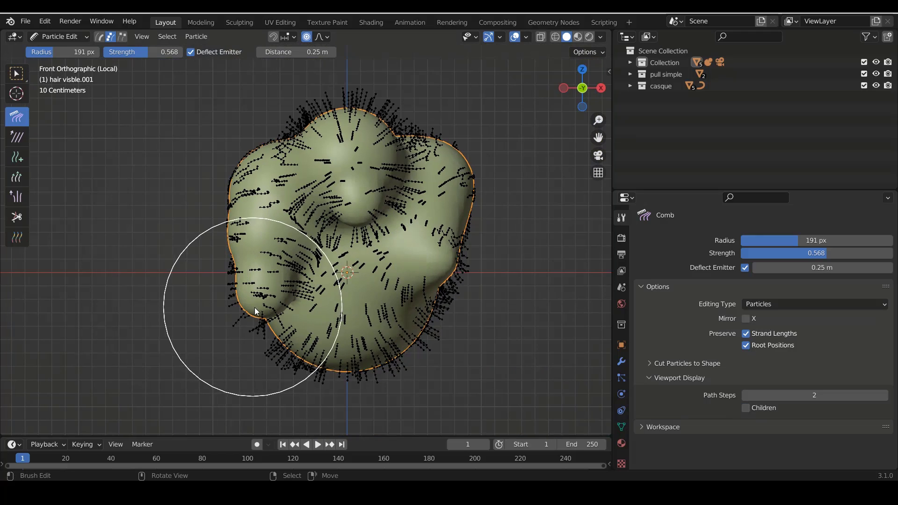
scroll(254, 307, up, 5)
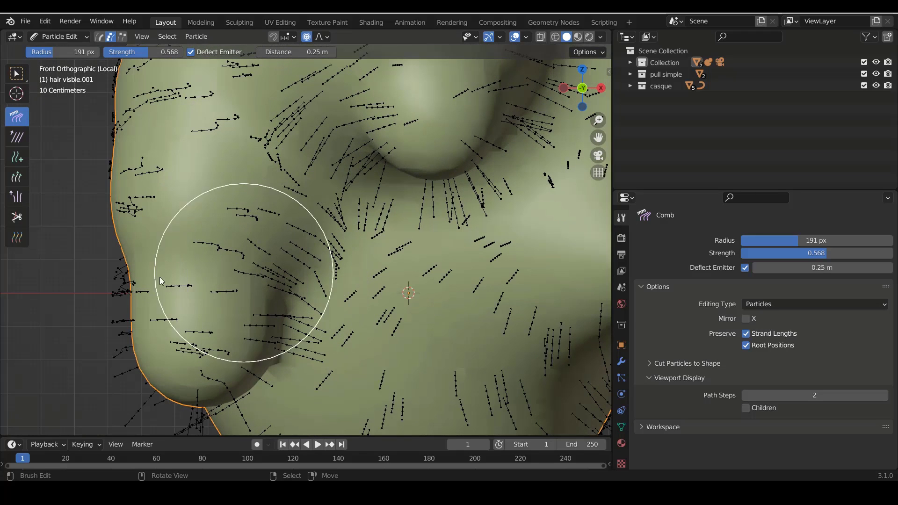
click(16, 217)
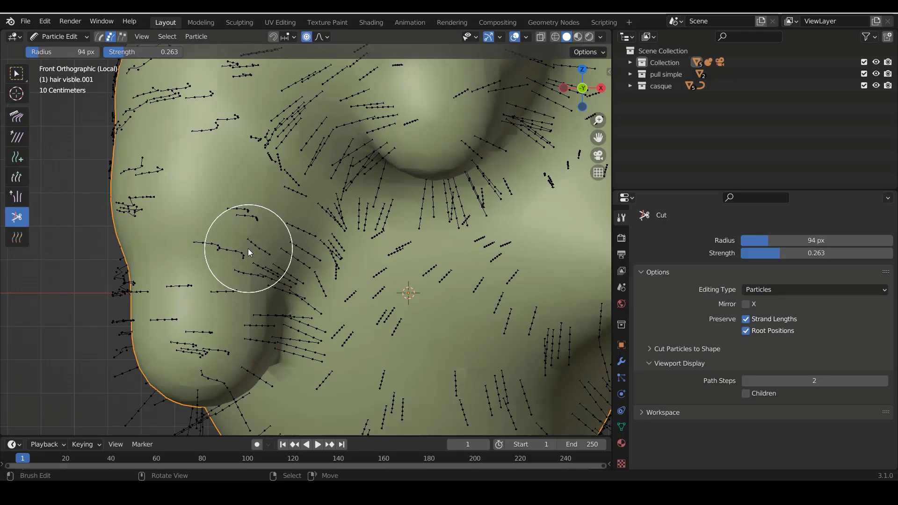
mouse_move(248, 252)
mouse_down()
mouse_move(232, 252)
mouse_move(223, 268)
mouse_move(228, 323)
mouse_up()
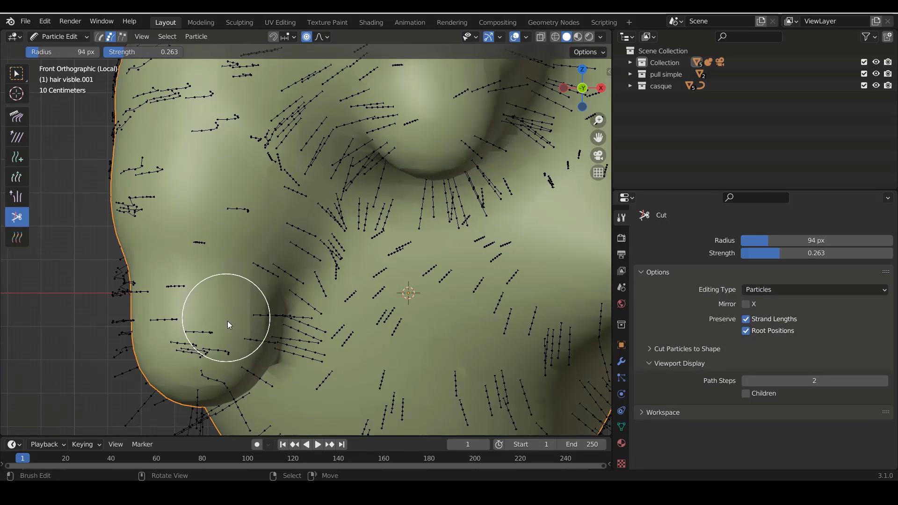
key(KP_Divide)
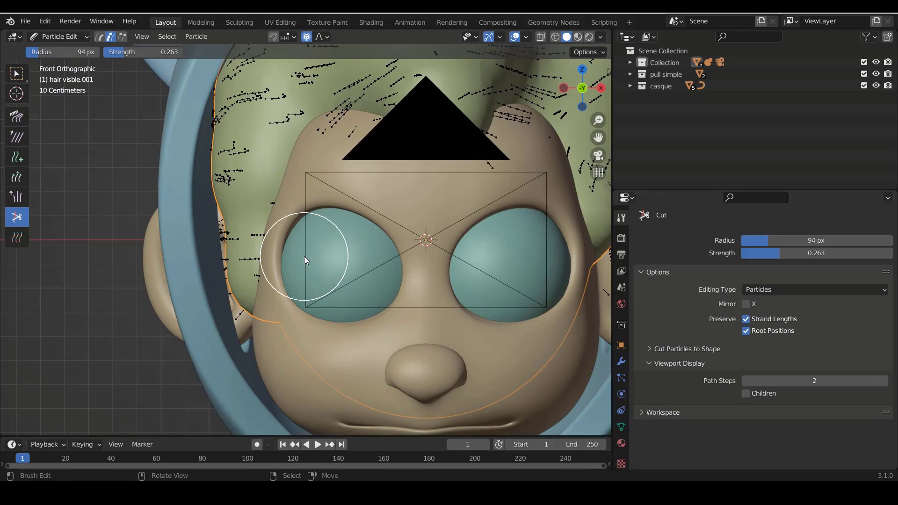
scroll(309, 254, up, 3)
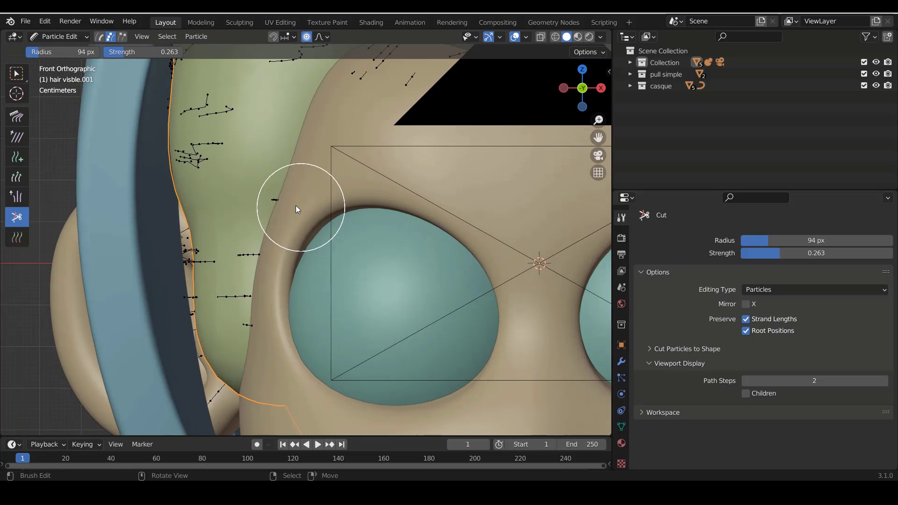
scroll(332, 246, down, 5)
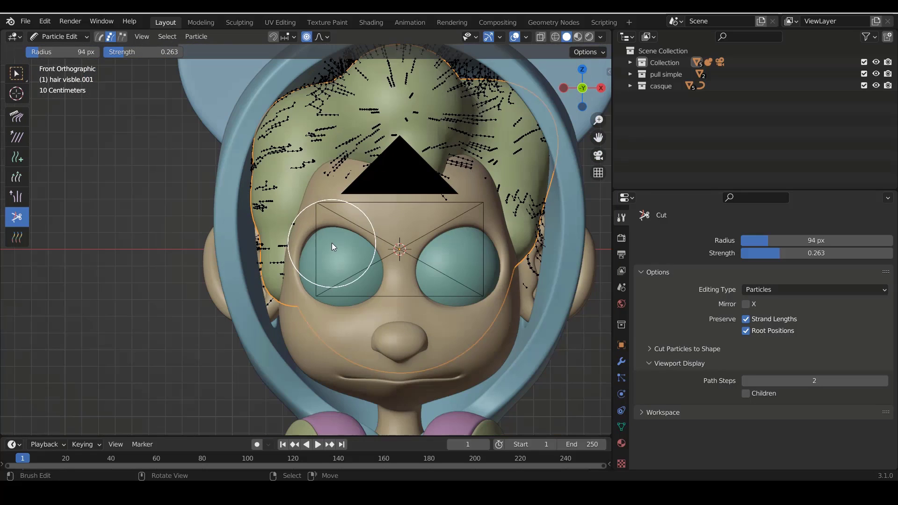
Show the child hairs again and trim the strands beside the character's right eye with the Cut brush.
click(746, 393)
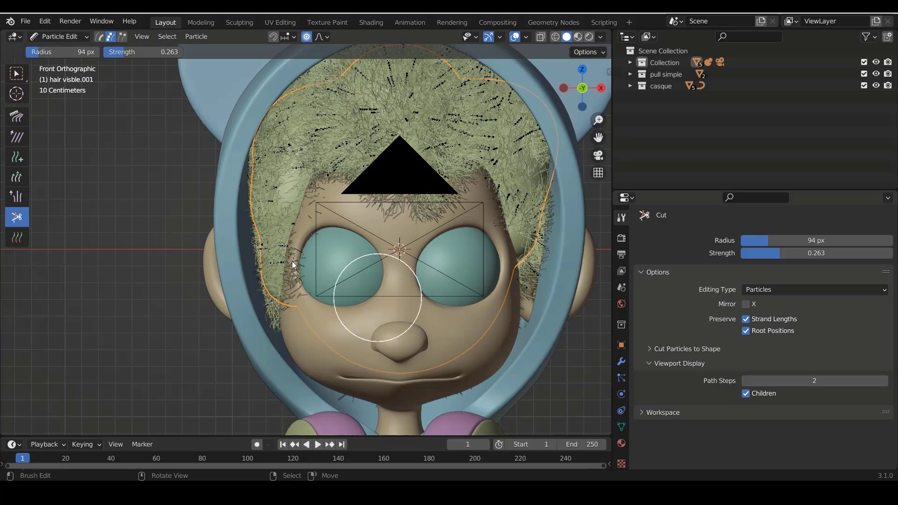
scroll(292, 261, up, 2)
mouse_move(292, 256)
mouse_down()
mouse_move(304, 271)
mouse_move(298, 355)
mouse_move(314, 254)
mouse_move(360, 192)
mouse_move(332, 198)
mouse_move(313, 240)
mouse_move(330, 280)
mouse_move(319, 231)
mouse_up()
scroll(415, 315, down, 4)
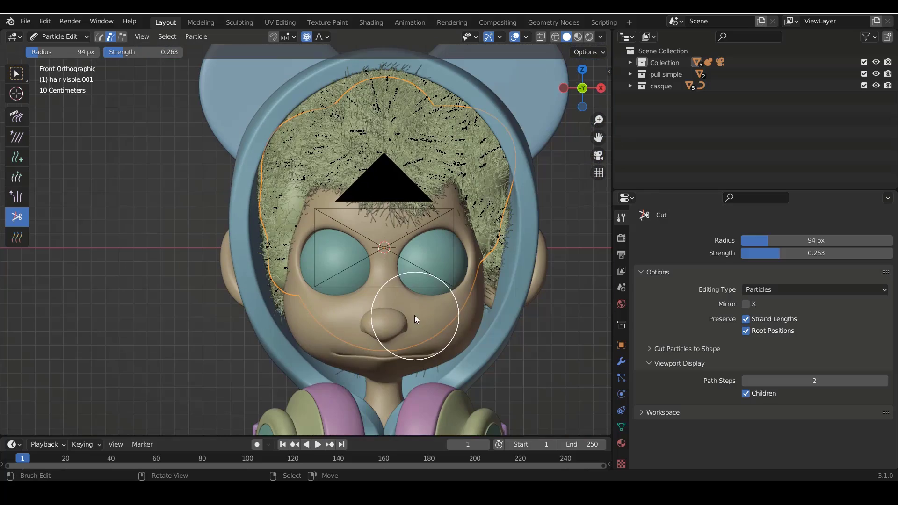
Comb the guides on the character's right sideburn with a 168 px Comb brush at strength 0.370, and return to Object Mode.
scroll(391, 301, up, 4)
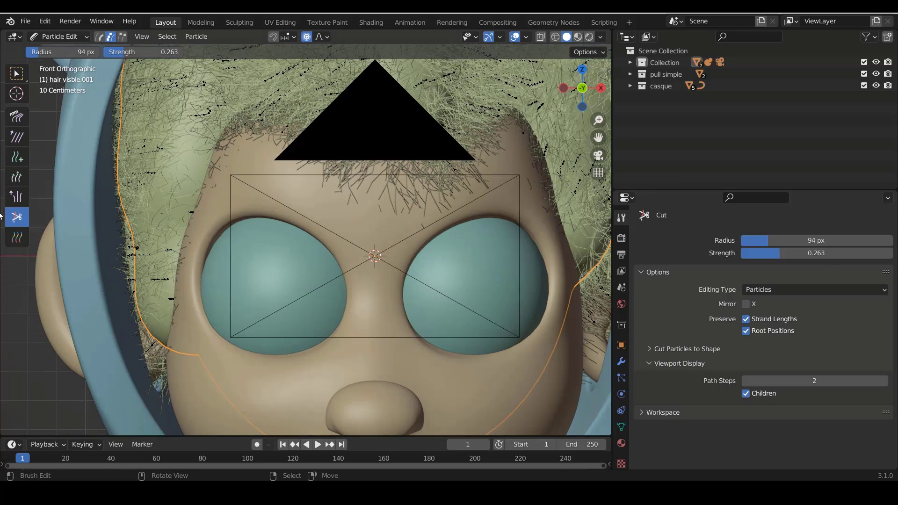
click(16, 120)
shift+middle_drag(84, 232, 159, 232)
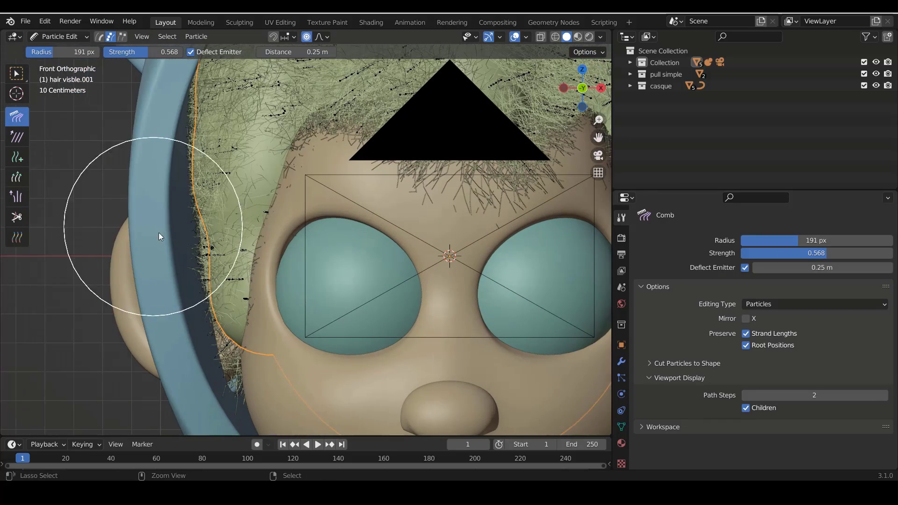
scroll(206, 287, up, 2)
key(f)
click(234, 301)
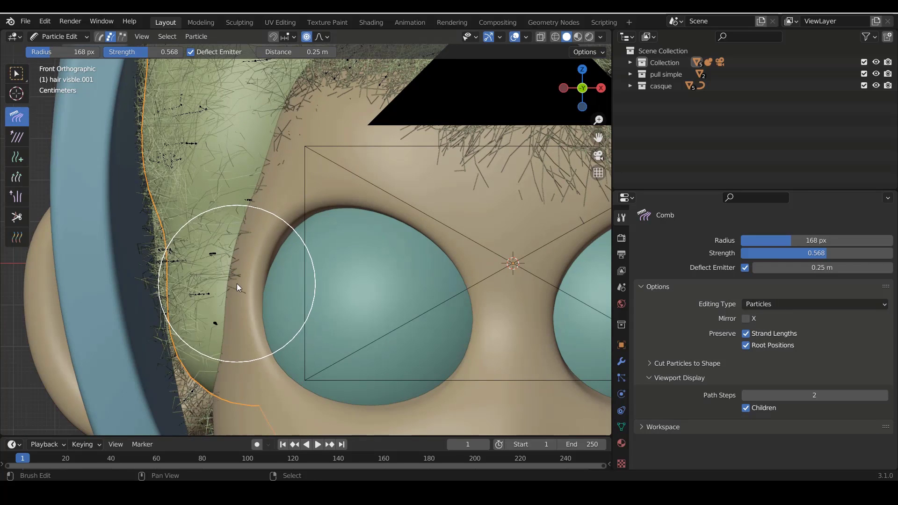
key(shift+f)
click(238, 271)
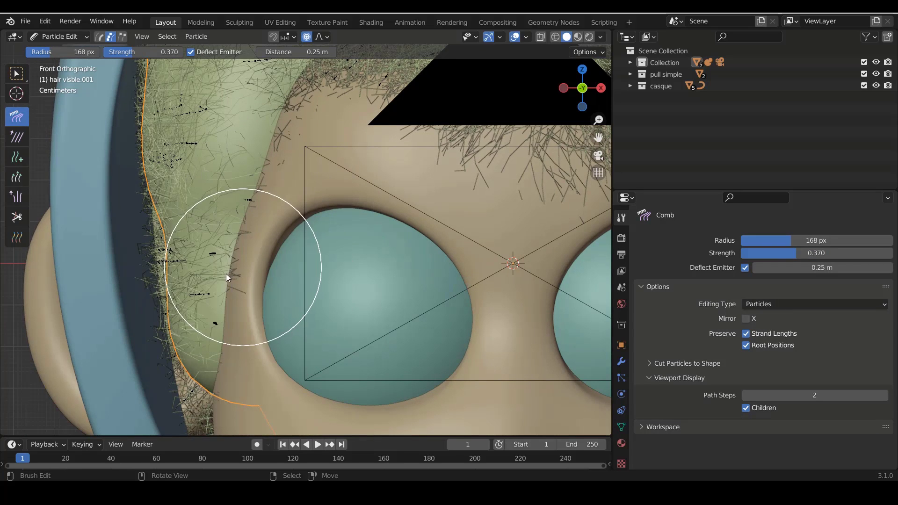
drag(243, 280, 249, 256)
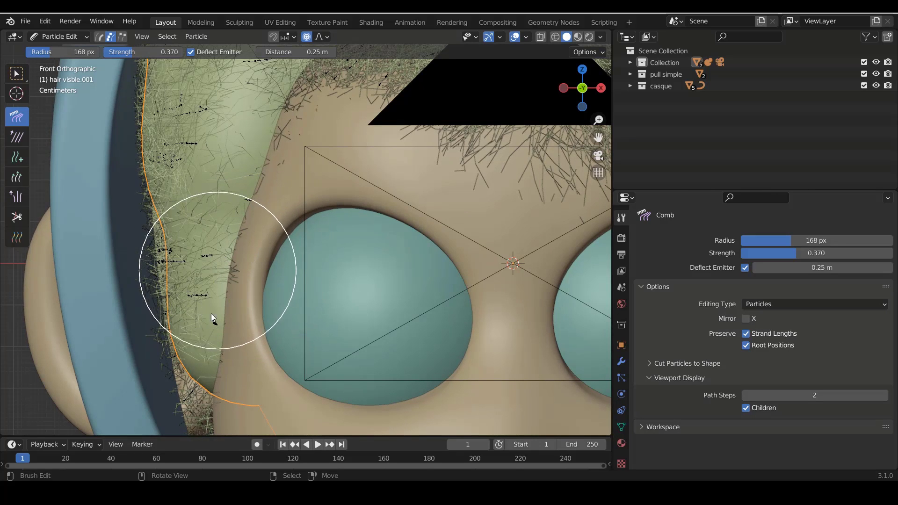
scroll(304, 318, down, 4)
scroll(301, 276, up, 4)
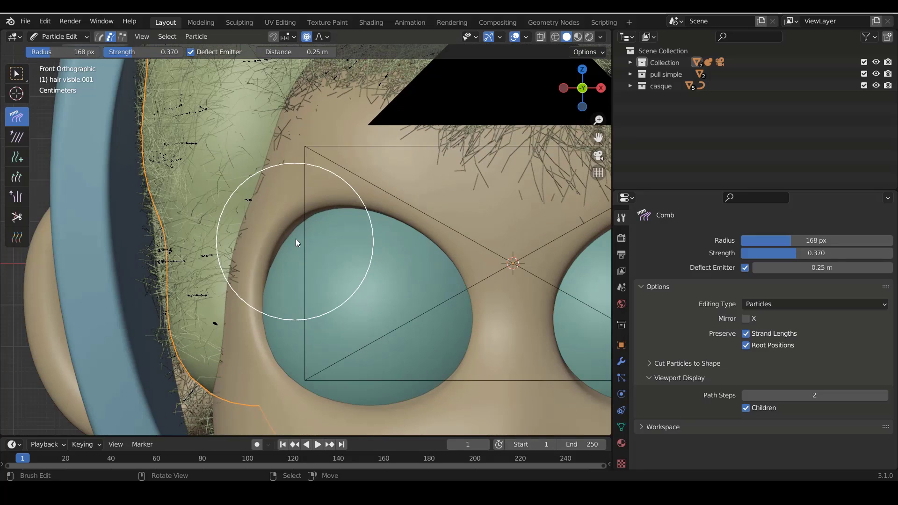
click(48, 36)
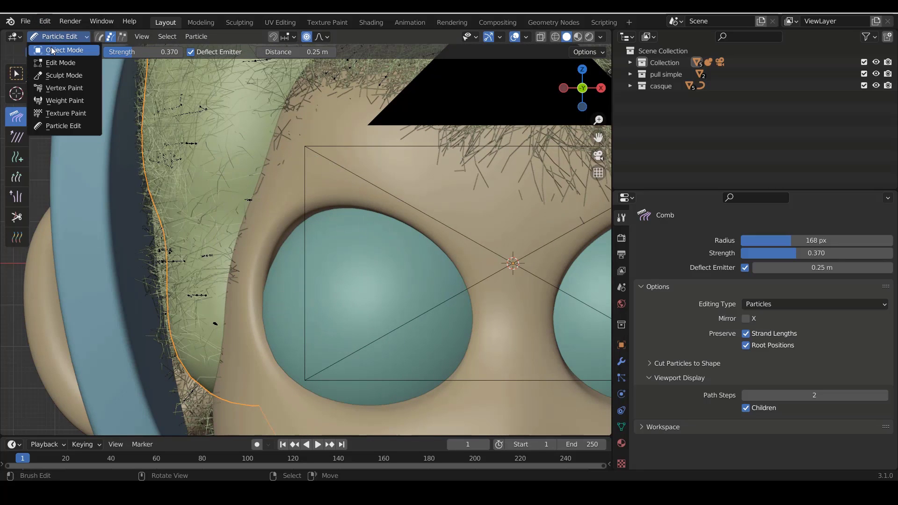
click(60, 52)
Preview the deselected hair from the front in Rendered shading, return to Solid shading and inspect the hood's side around the ear.
scroll(251, 147, down, 4)
ctrl+scroll(252, 147, up, 3)
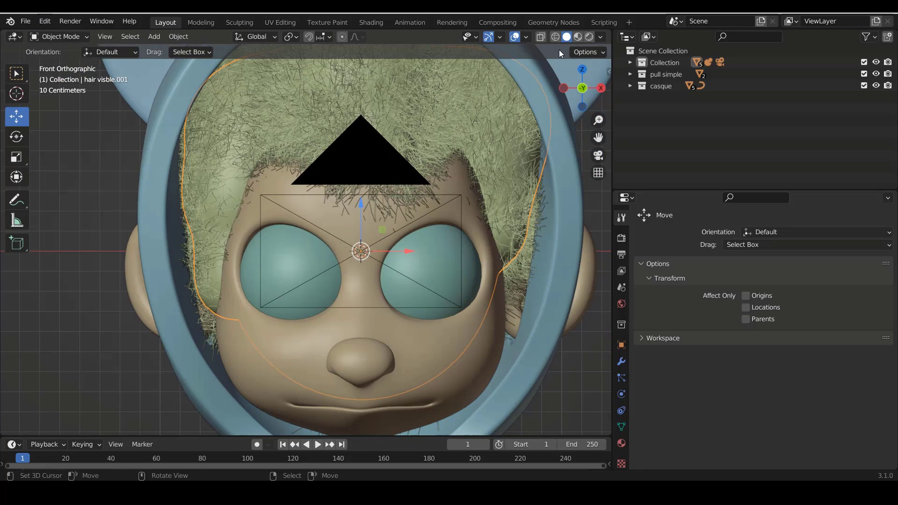
key(z)
click(560, 73)
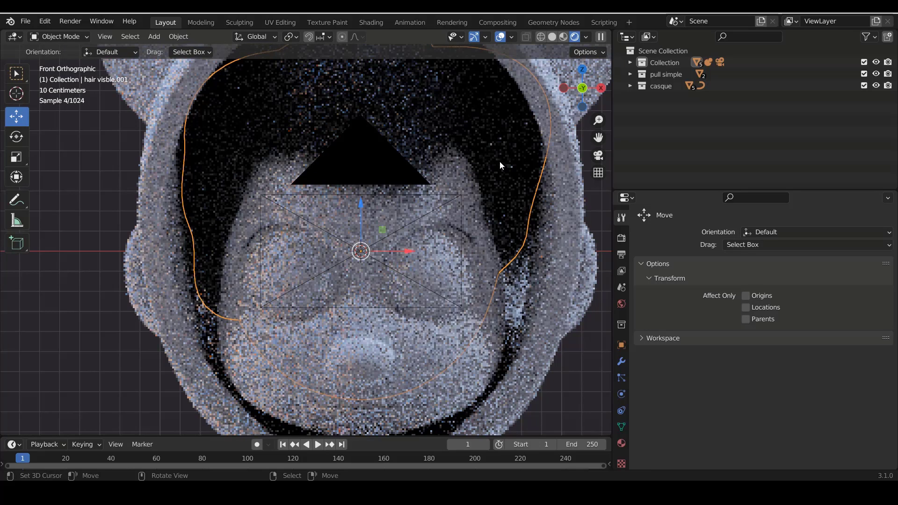
key(alt+a)
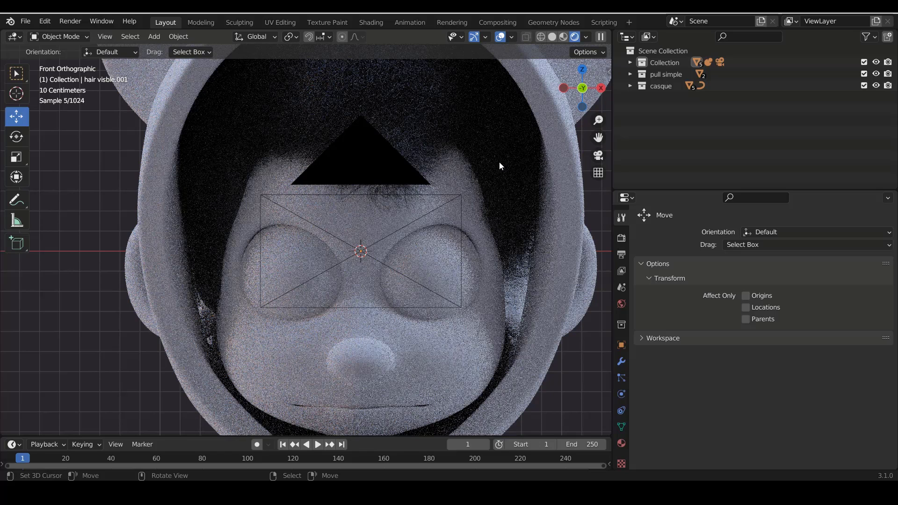
click(552, 38)
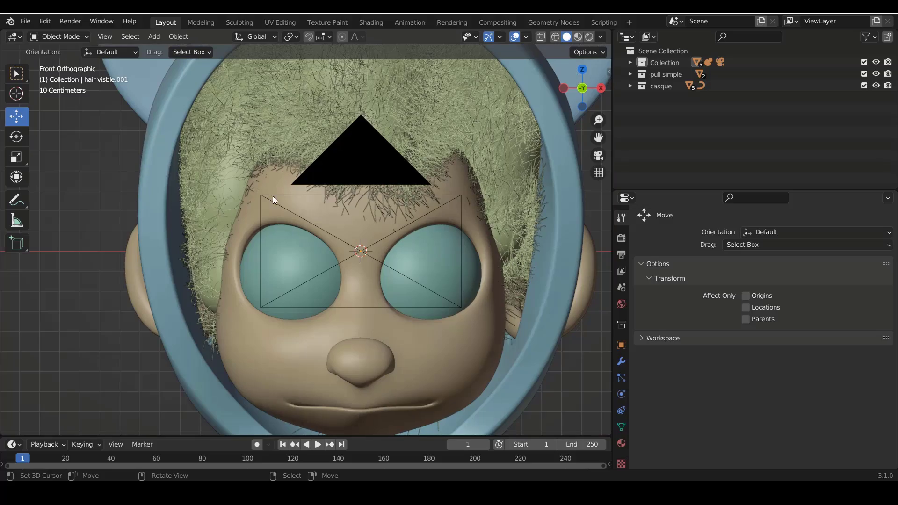
mouse_move(273, 196)
middle_down()
mouse_move(306, 217)
mouse_move(324, 198)
mouse_move(237, 202)
mouse_move(377, 195)
middle_up()
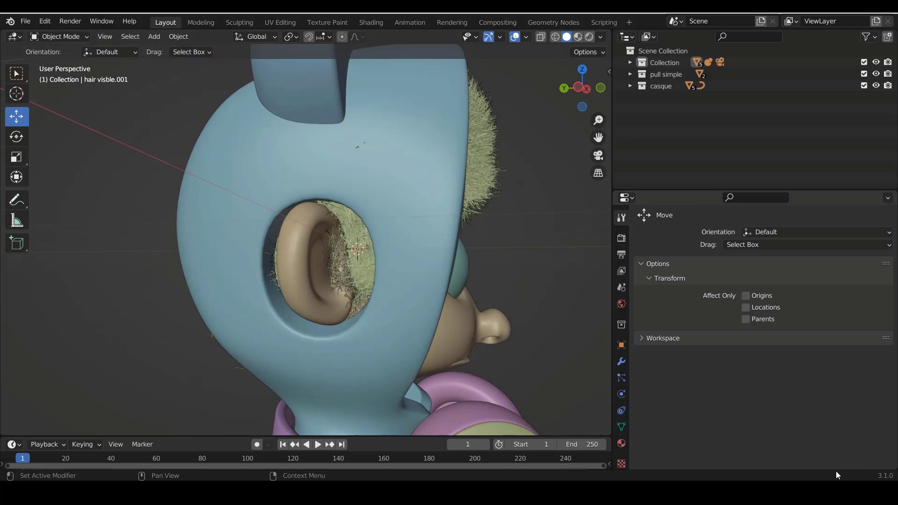